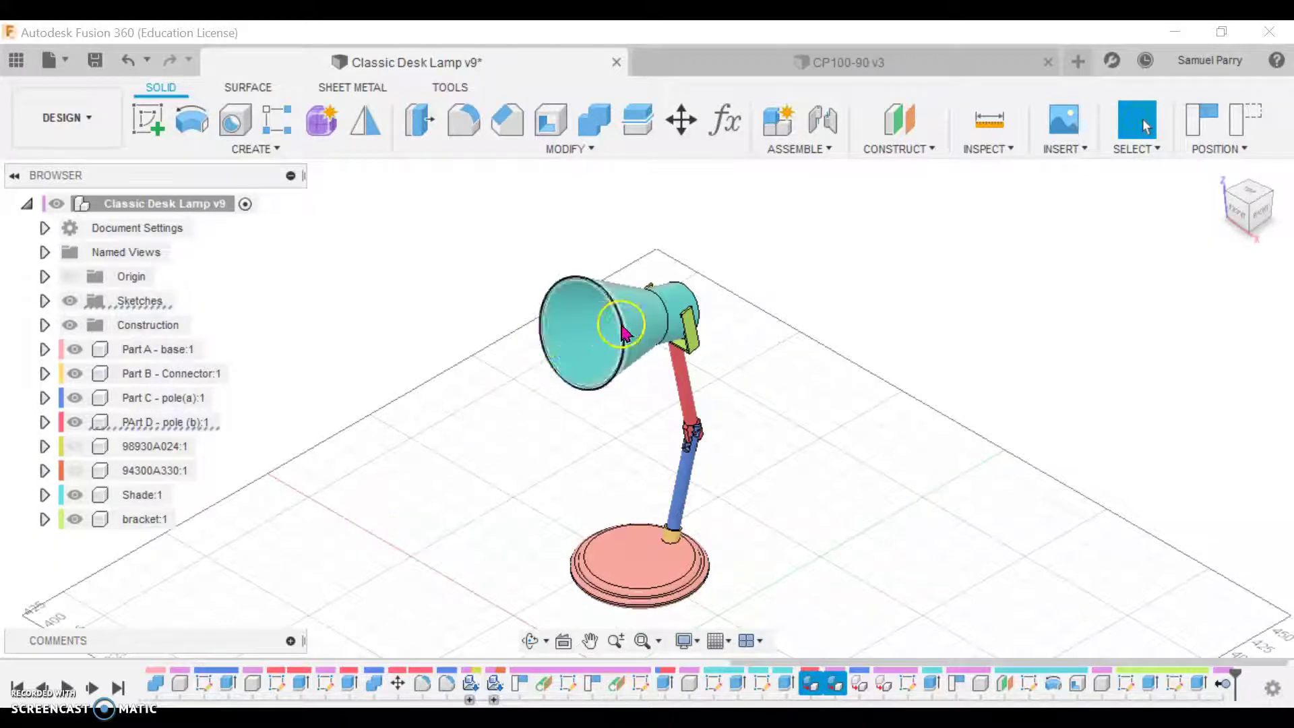
Open the shade's profile sketch, examine the parallel upper and lower edges at its rear section, and close the sketch
{"action": "middle_click_drag", "start_coordinate": [802, 307], "coordinate": [901, 354]}
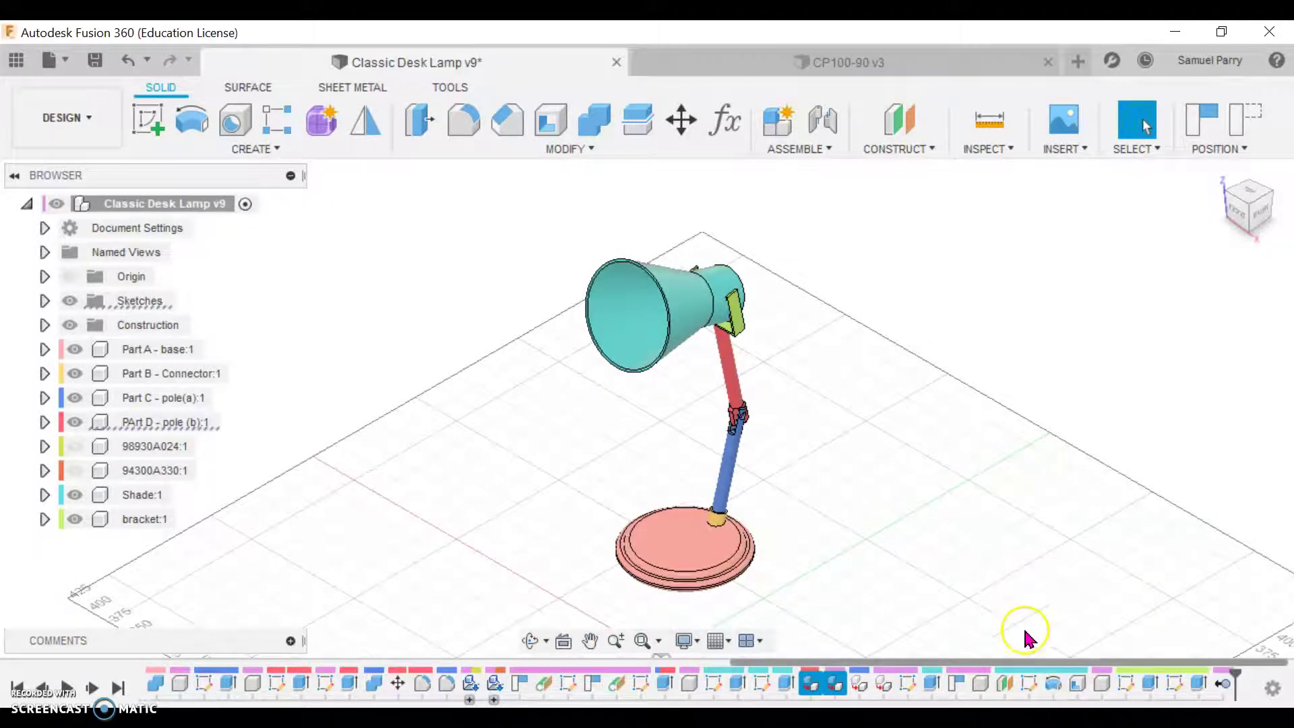
{"action": "double_click", "coordinate": [1029, 685]}
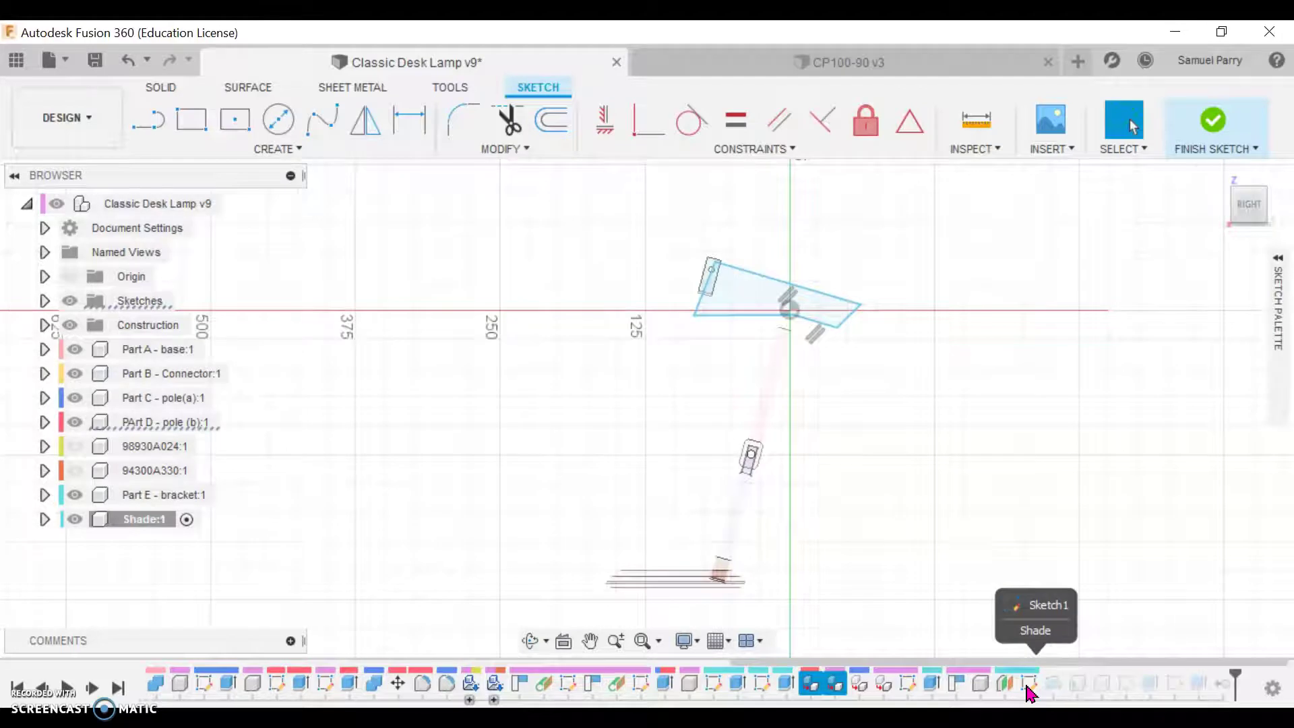
{"action": "scroll", "coordinate": [800, 320], "scroll_direction": "up", "scroll_amount": 5}
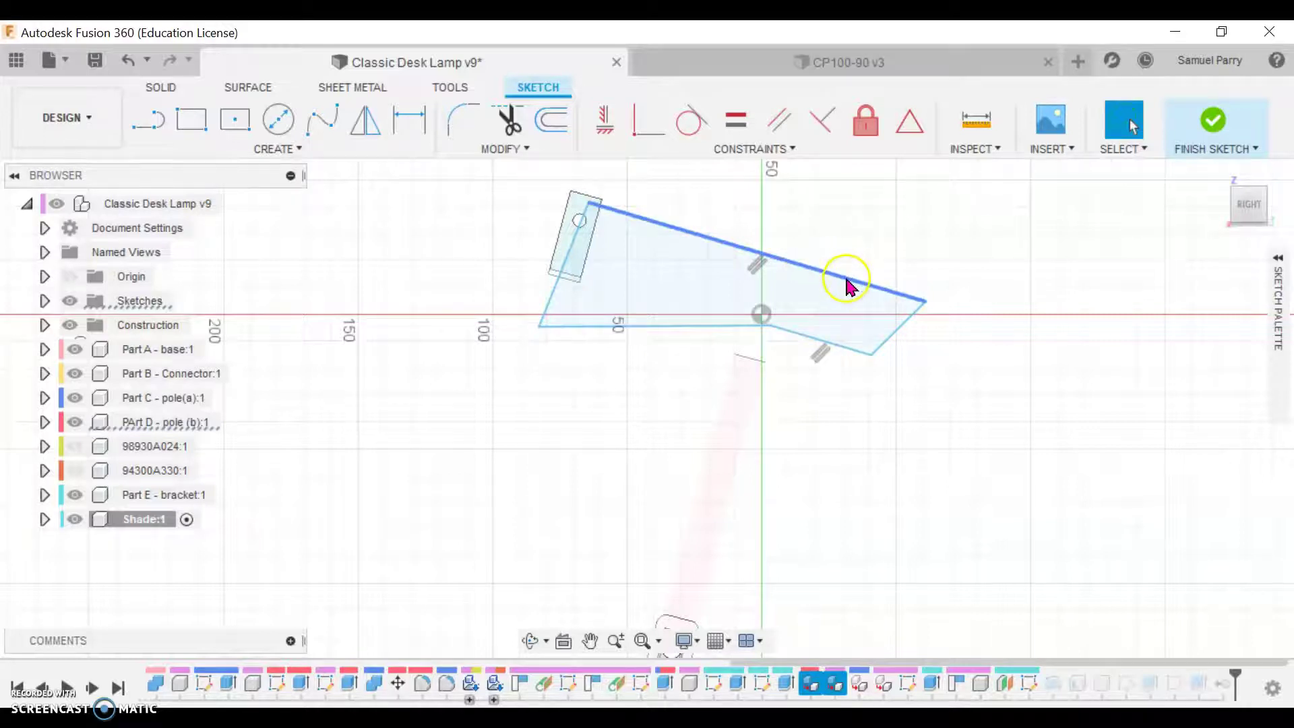
{"action": "left_click", "coordinate": [787, 125]}
{"action": "left_click", "coordinate": [817, 339]}
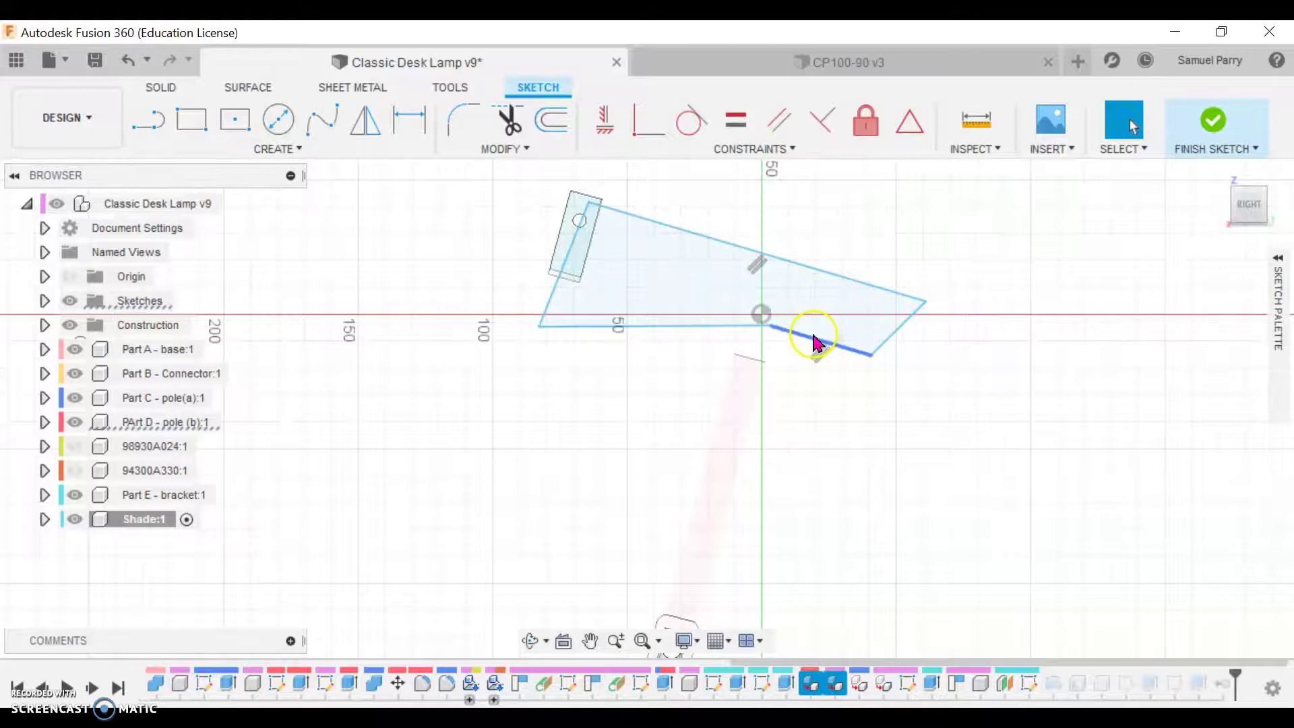
{"action": "left_click", "coordinate": [1210, 121]}
Examine how the two bracket arms sit against the cylindrical rear section of the shade
{"action": "middle_click_drag", "start_coordinate": [696, 289], "coordinate": [779, 425], "text": "shift"}
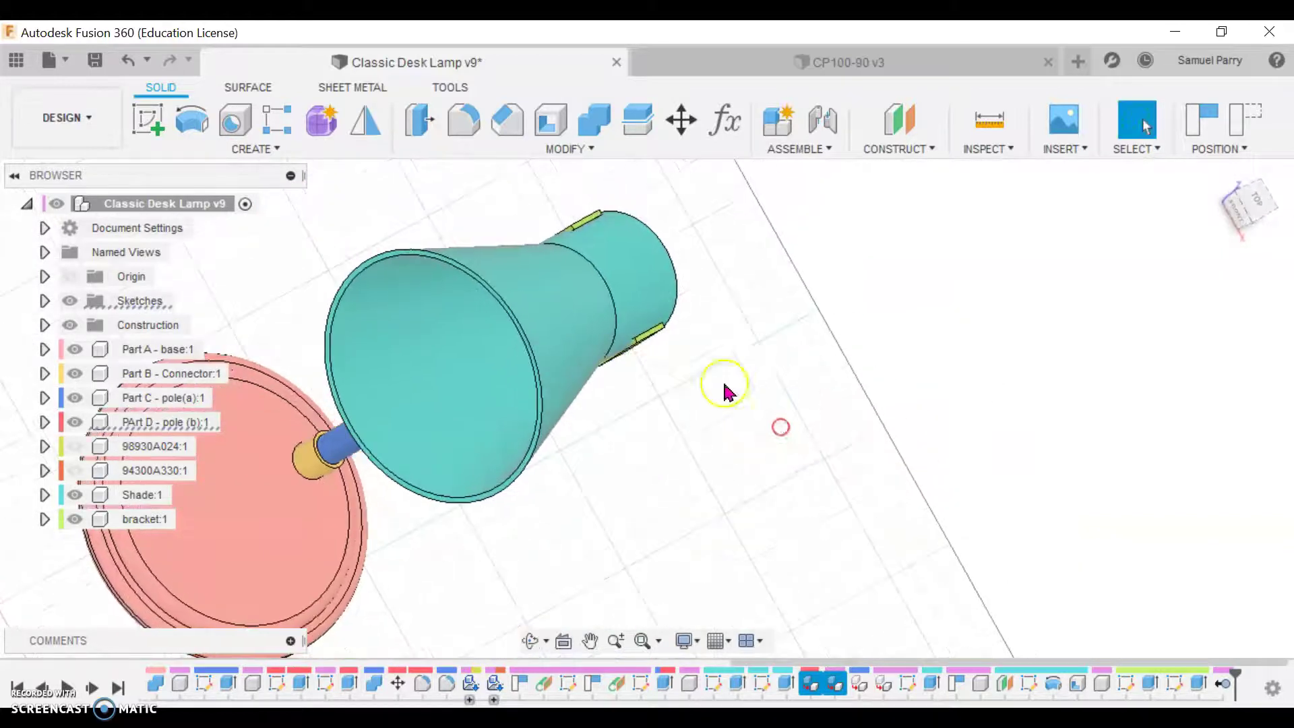
{"action": "scroll", "coordinate": [629, 335], "scroll_direction": "up", "scroll_amount": 3}
{"action": "middle_click_drag", "start_coordinate": [634, 350], "coordinate": [676, 390]}
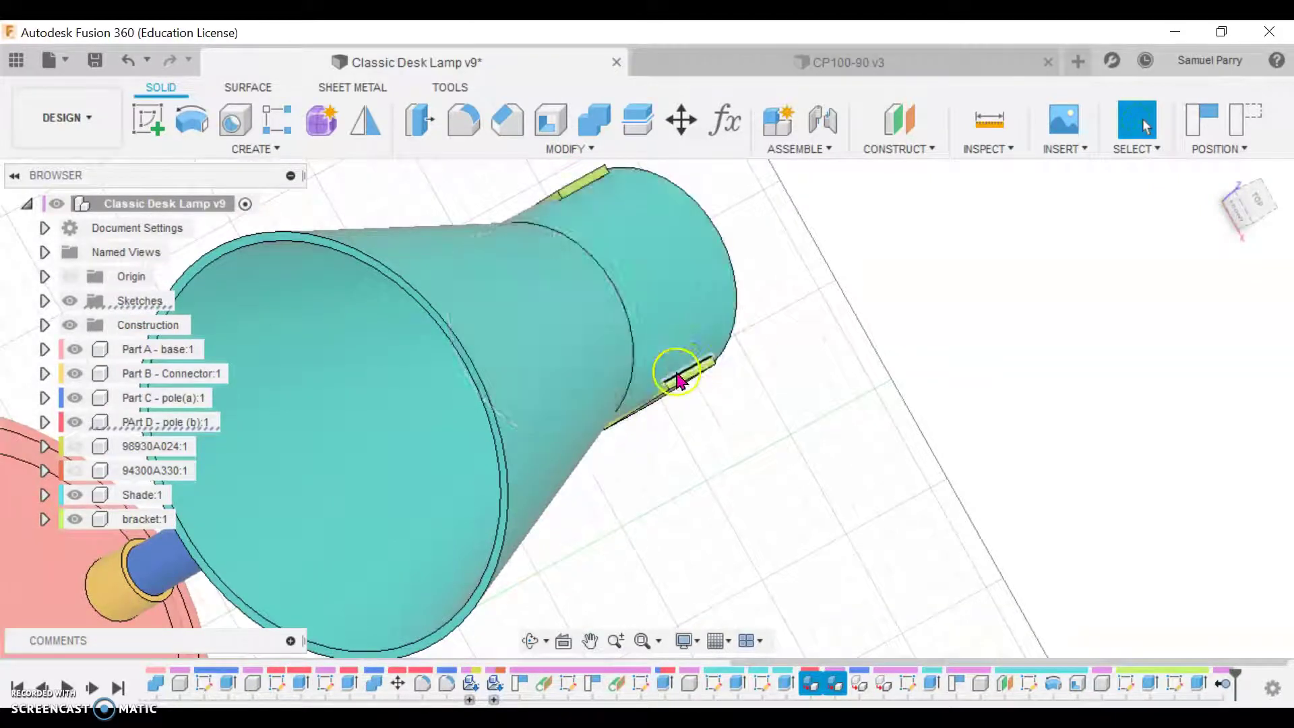
{"action": "middle_click_drag", "start_coordinate": [702, 332], "coordinate": [609, 260], "text": "shift"}
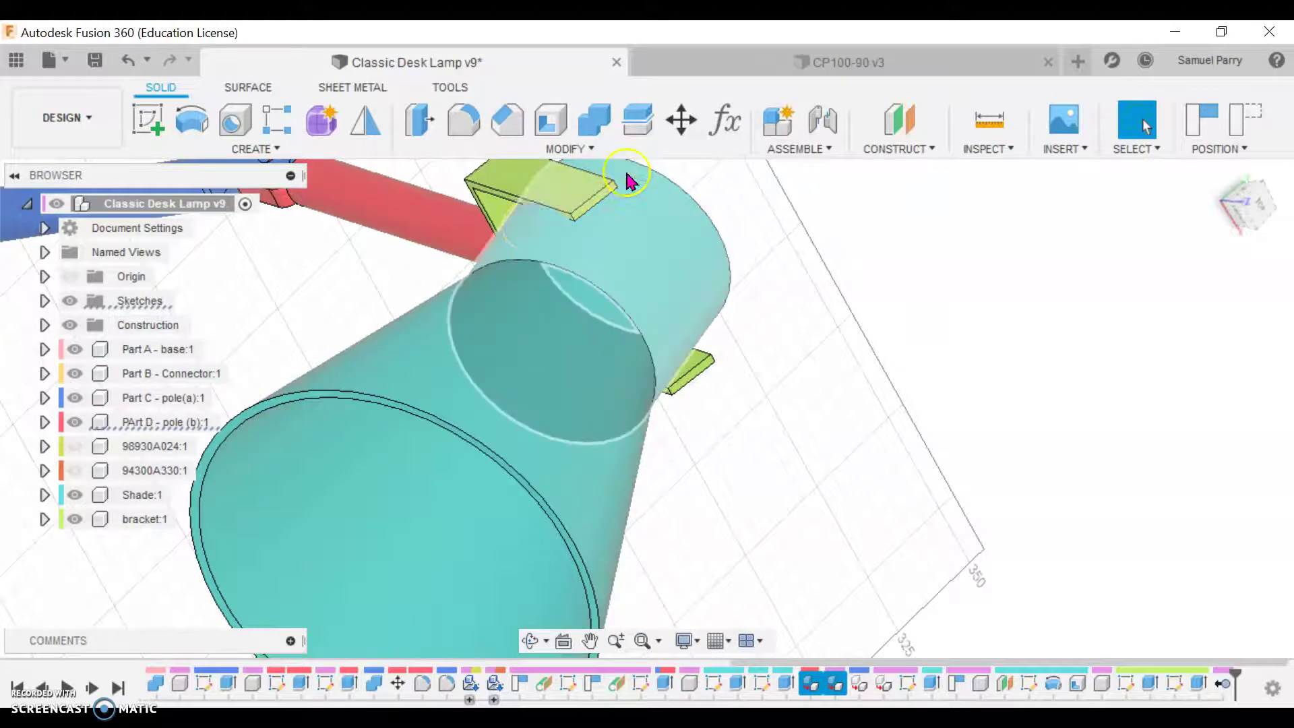
{"action": "left_click", "coordinate": [1221, 178]}
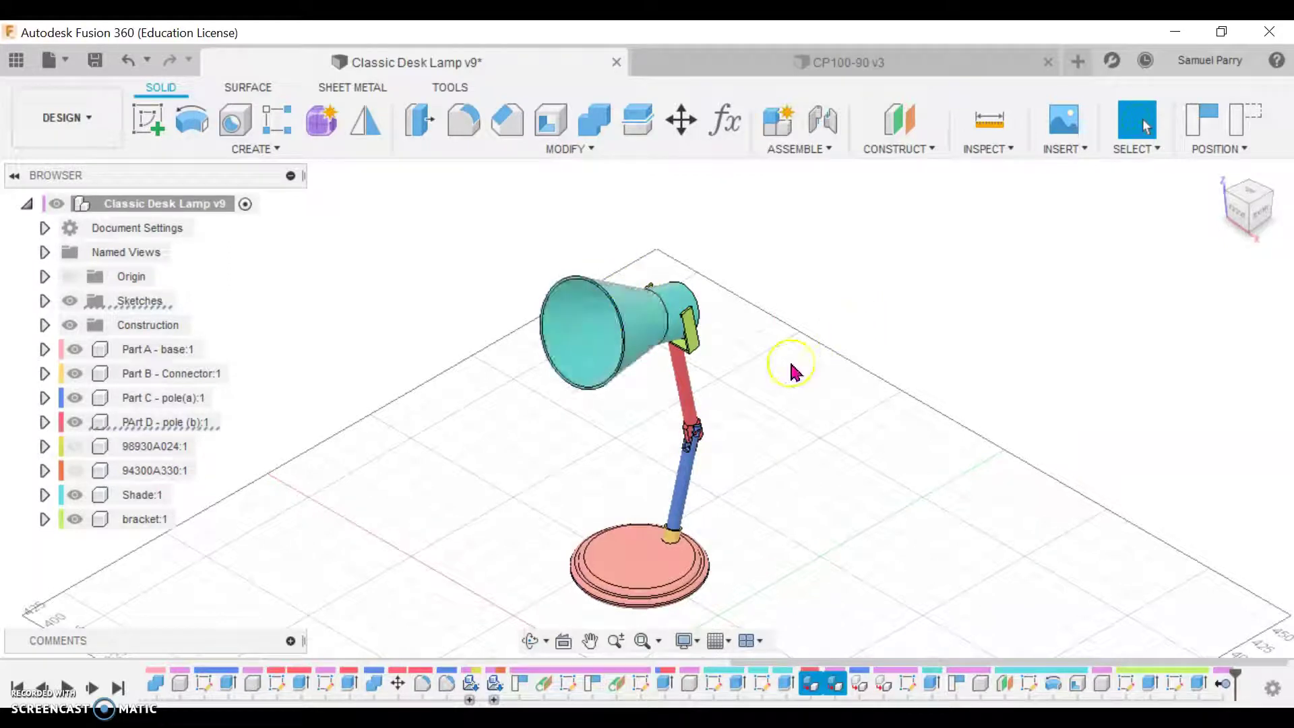
{"action": "middle_click_drag", "start_coordinate": [796, 372], "coordinate": [807, 342]}
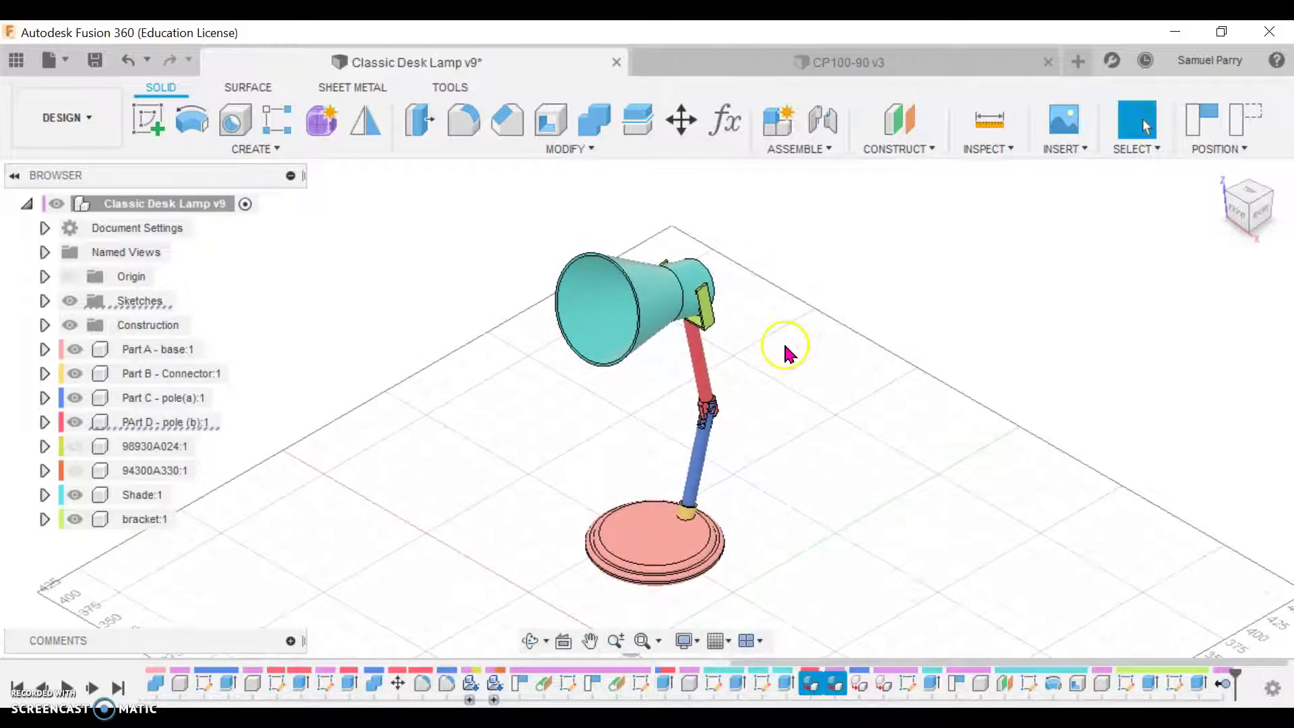
Start a sketch on the outer face of the bracket arm, capturing the current position of the moved components
{"action": "scroll", "coordinate": [783, 350], "scroll_direction": "up", "scroll_amount": 3}
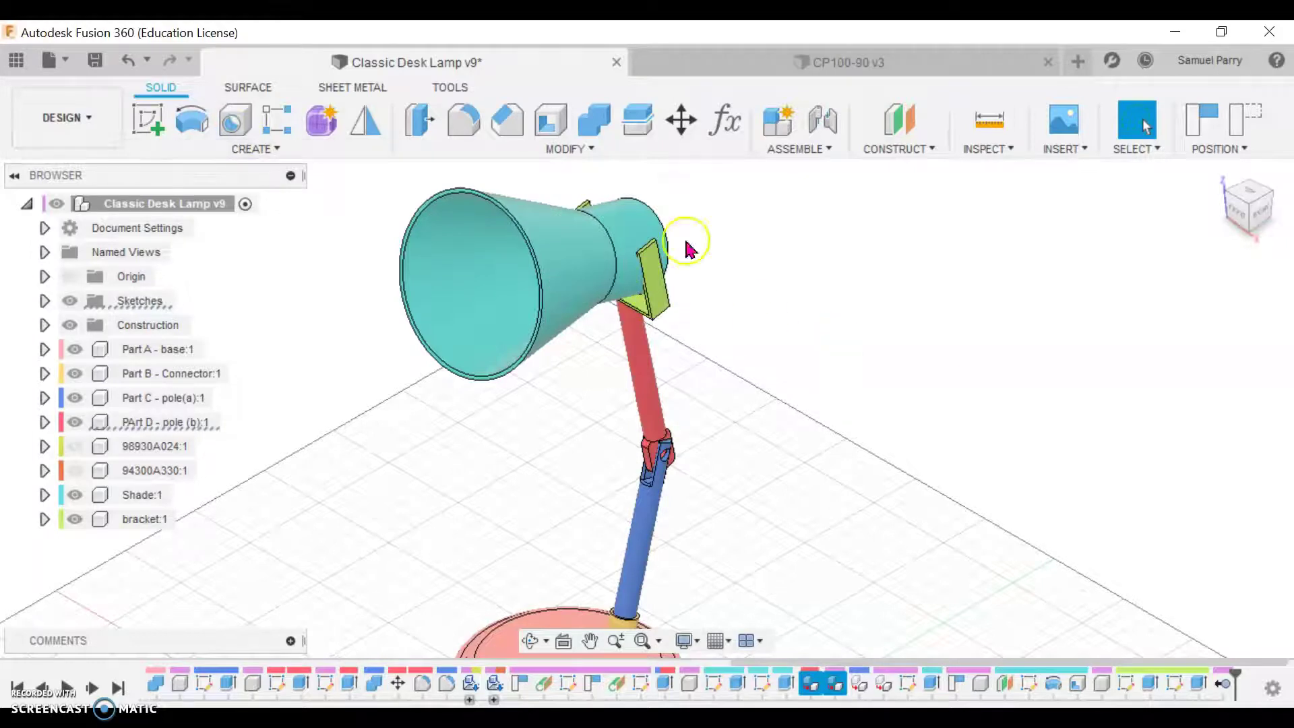
{"action": "left_click", "coordinate": [152, 123]}
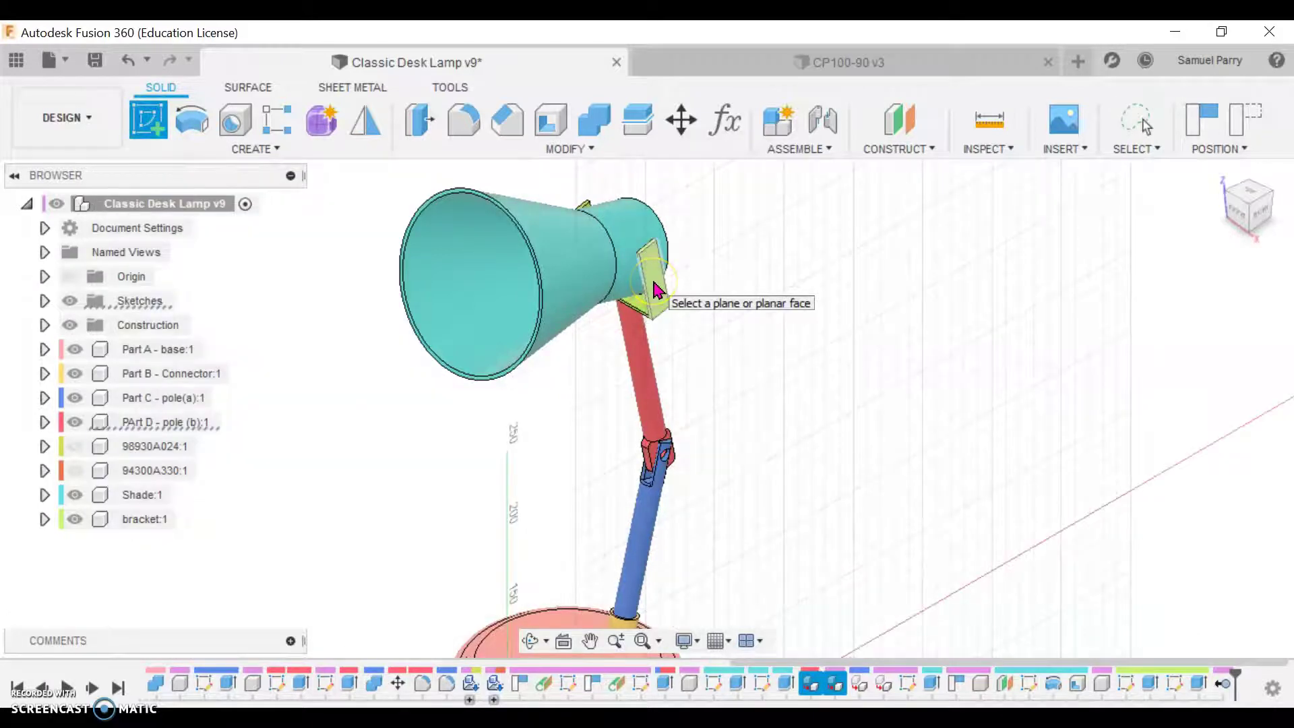
{"action": "left_click", "coordinate": [657, 290]}
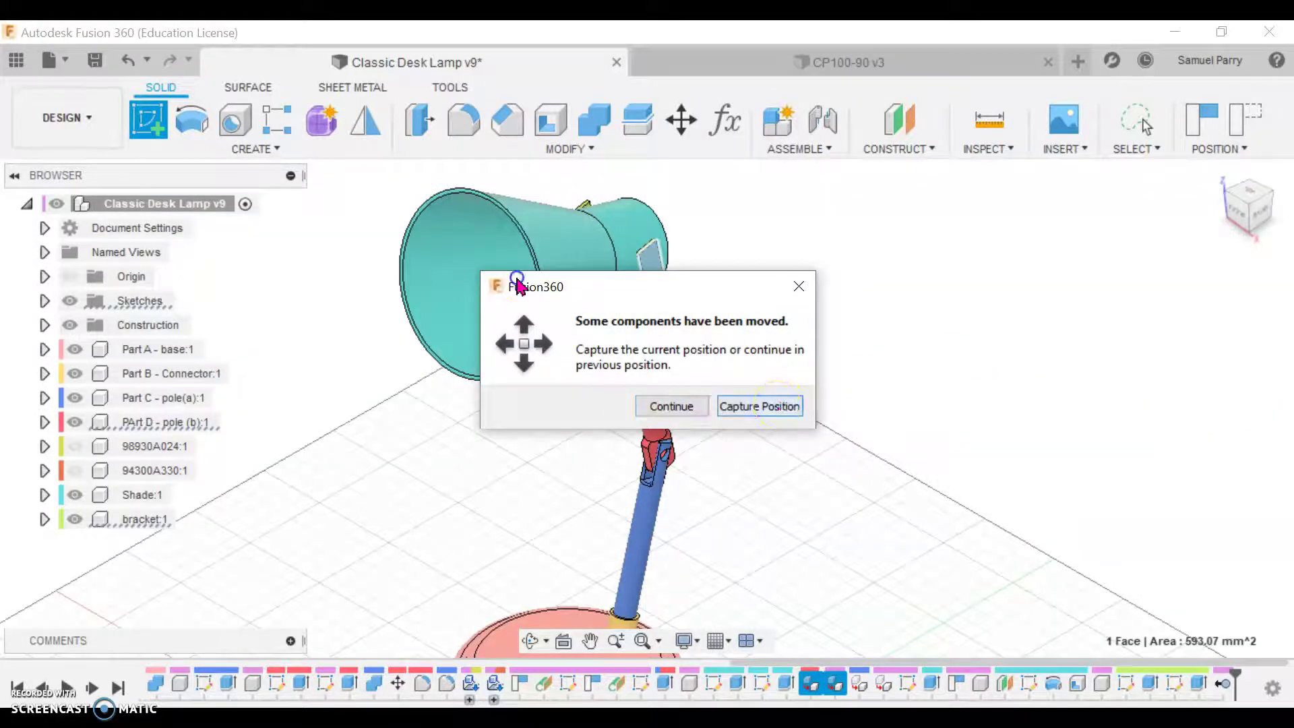
{"action": "left_click", "coordinate": [759, 406]}
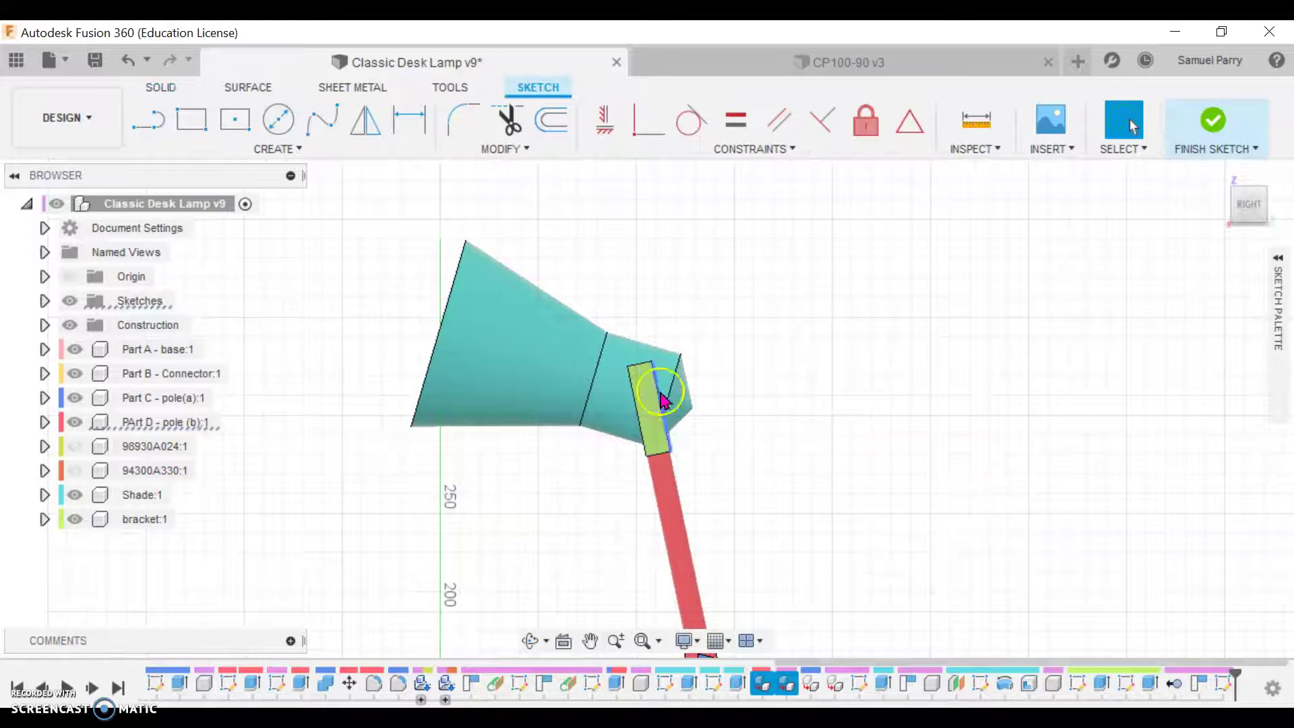
Draw a line from the midpoint of the bracket face's upper short edge down its middle and convert it to construction geometry
{"action": "scroll", "coordinate": [644, 389], "scroll_direction": "up", "scroll_amount": 5}
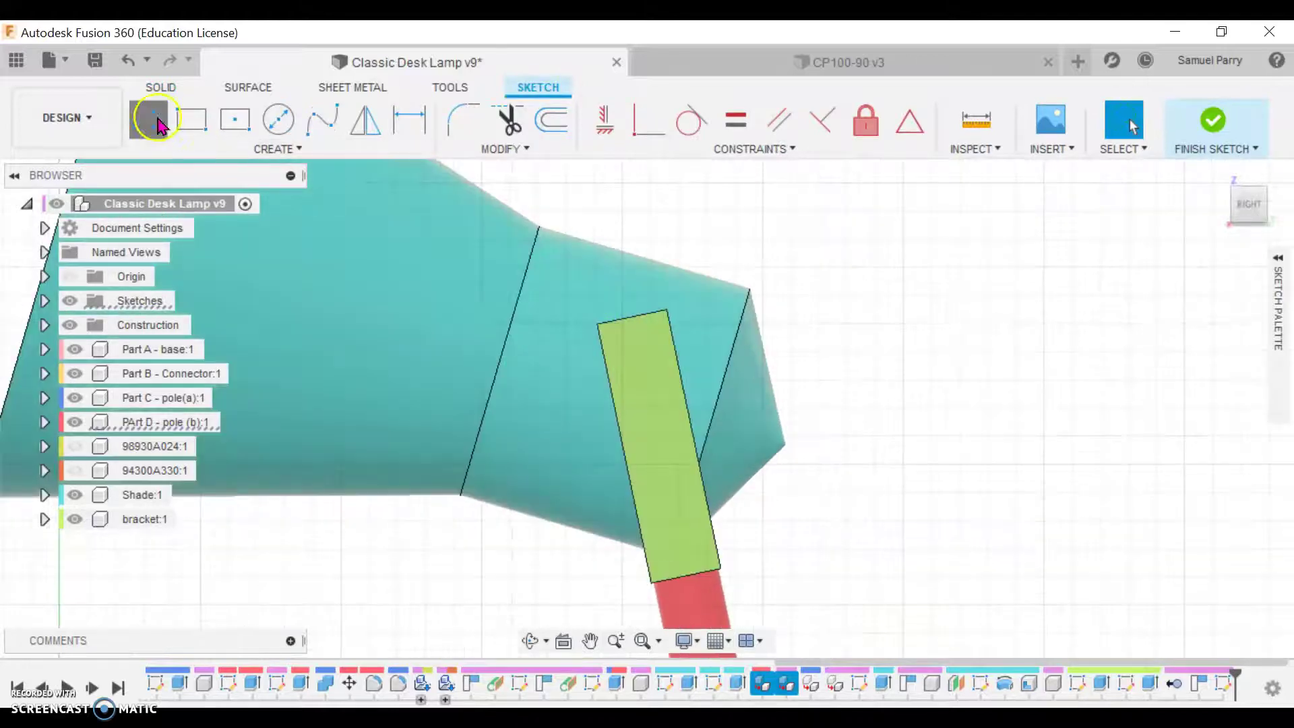
{"action": "left_click", "coordinate": [154, 121]}
{"action": "left_click", "coordinate": [632, 316]}
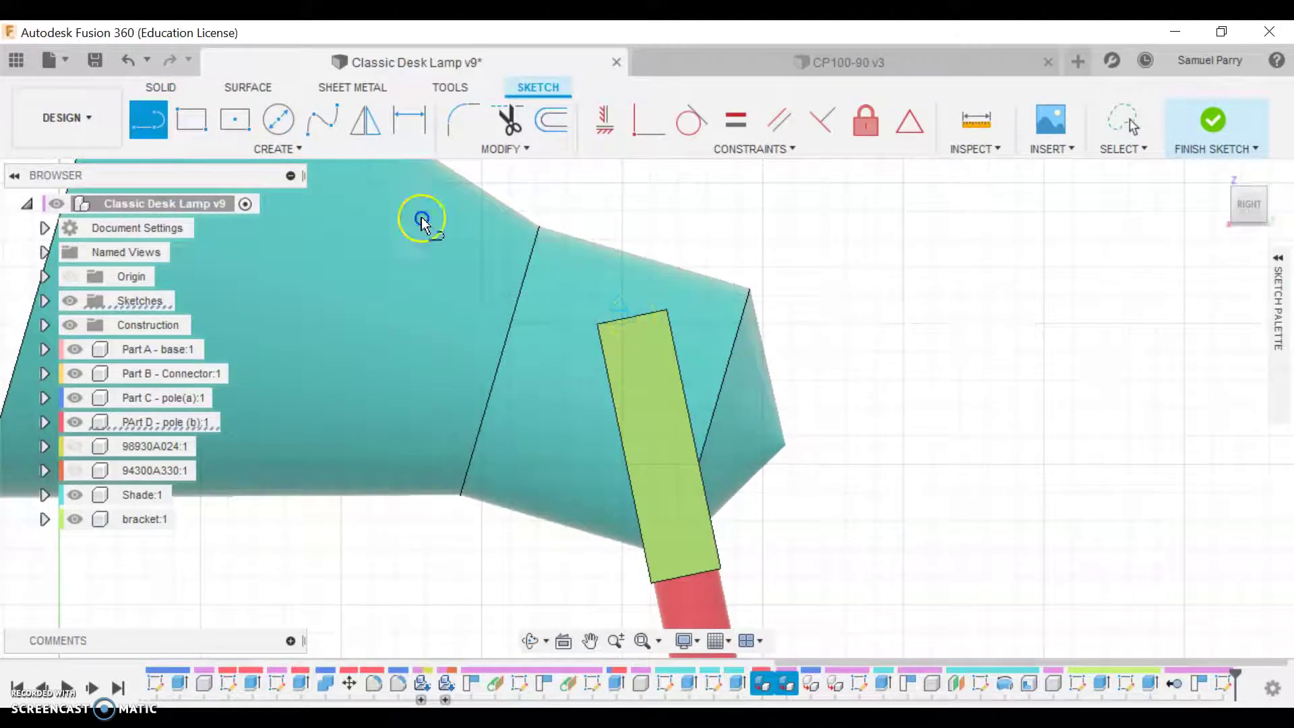
{"action": "left_click", "coordinate": [669, 508]}
{"action": "key", "text": "Escape"}
{"action": "left_click", "coordinate": [652, 384]}
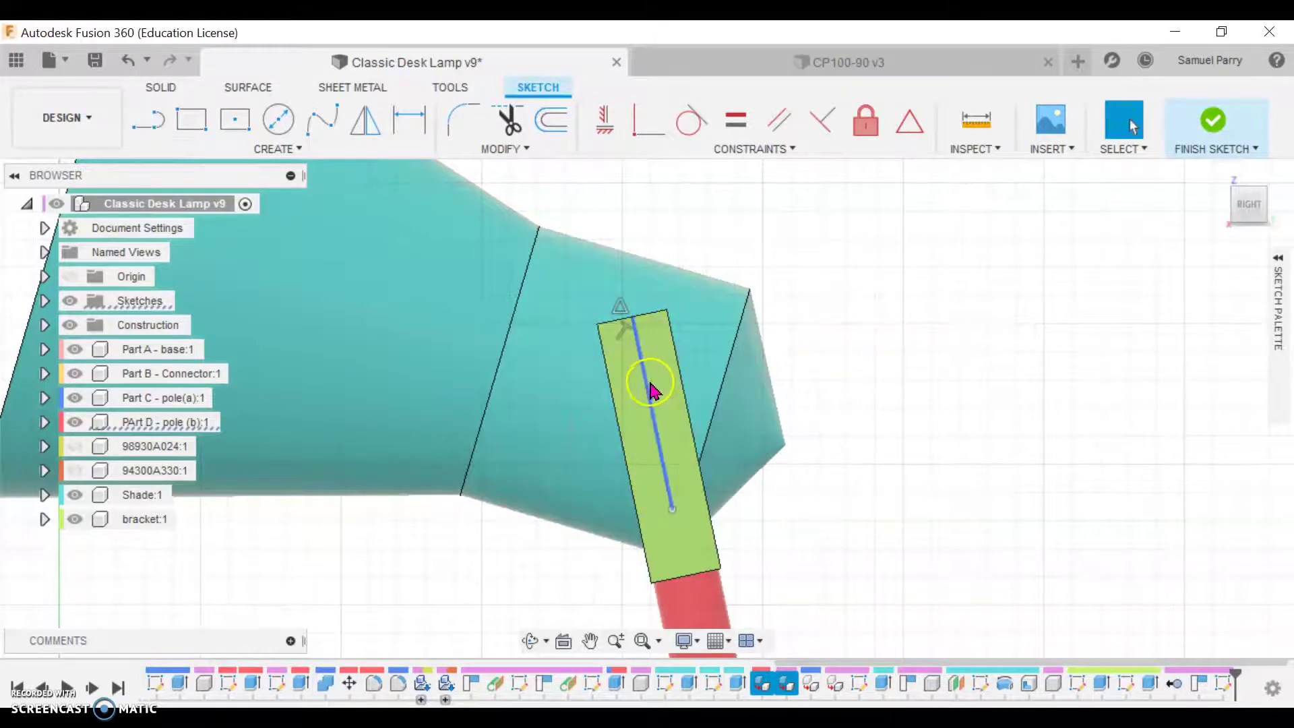
{"action": "key", "text": "x"}
{"action": "left_click", "coordinate": [1013, 375]}
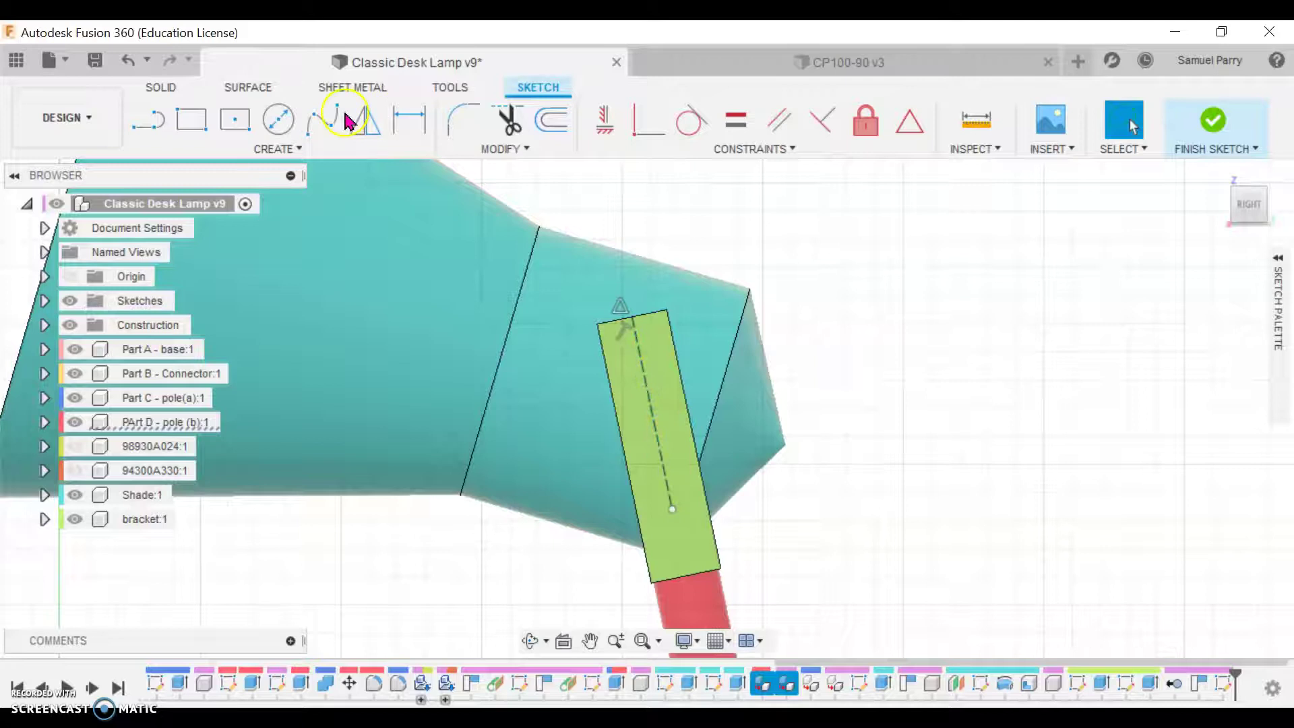
Sketch a 5 mm diameter circle centred on the construction line in the upper part of the bracket face and finish the sketch
{"action": "key", "text": "c"}
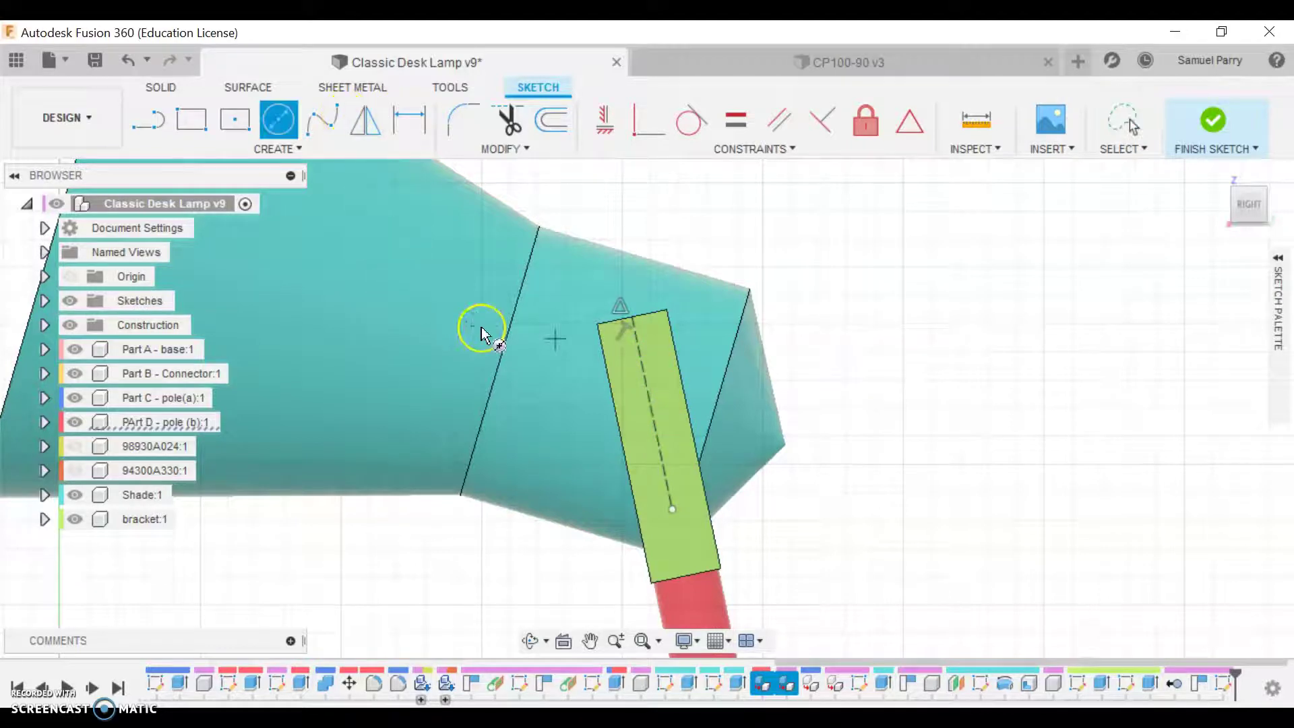
{"action": "left_click", "coordinate": [649, 400]}
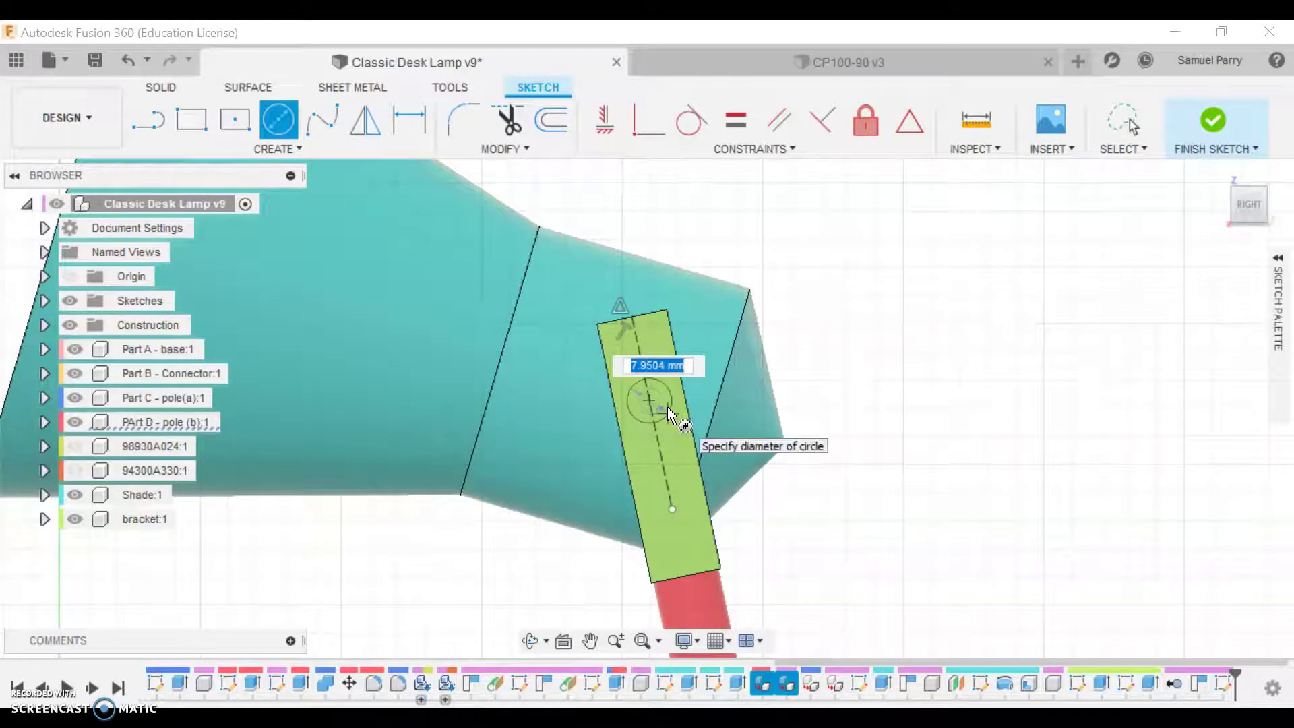
{"action": "type", "text": "5"}
{"action": "key", "text": "Return"}
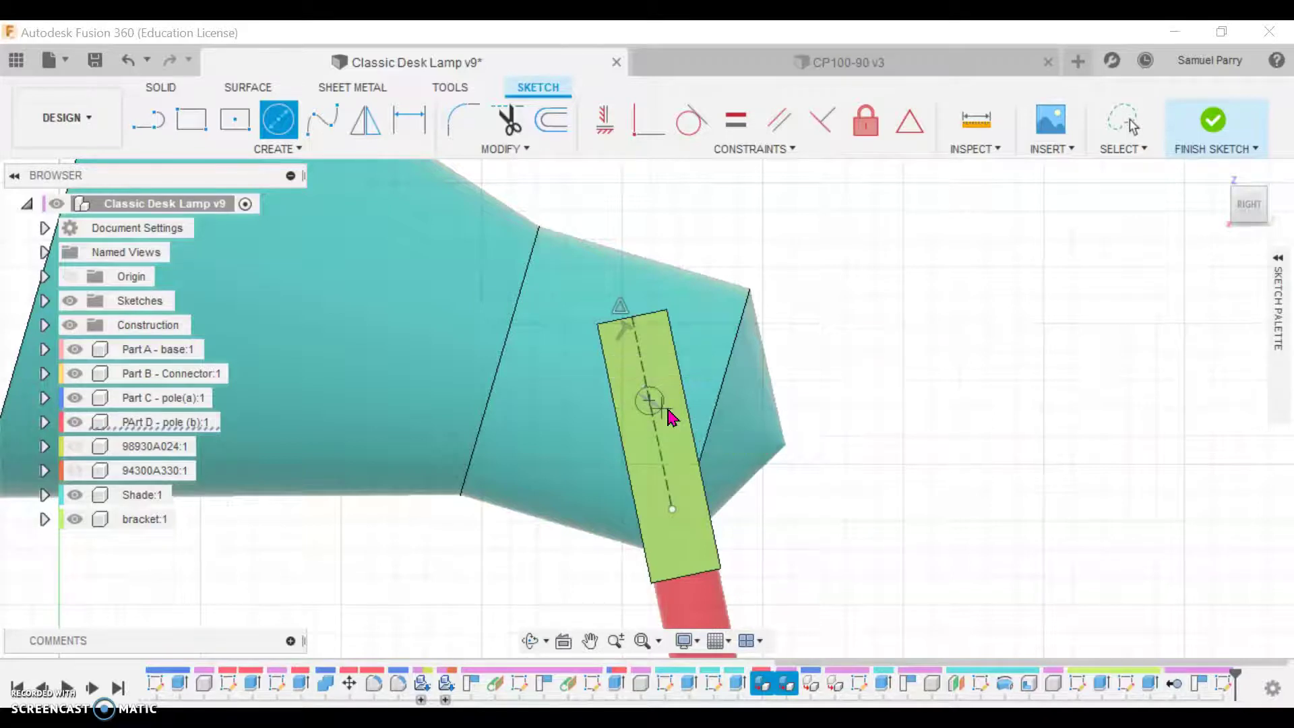
{"action": "key", "text": "Escape"}
{"action": "left_click", "coordinate": [1210, 128]}
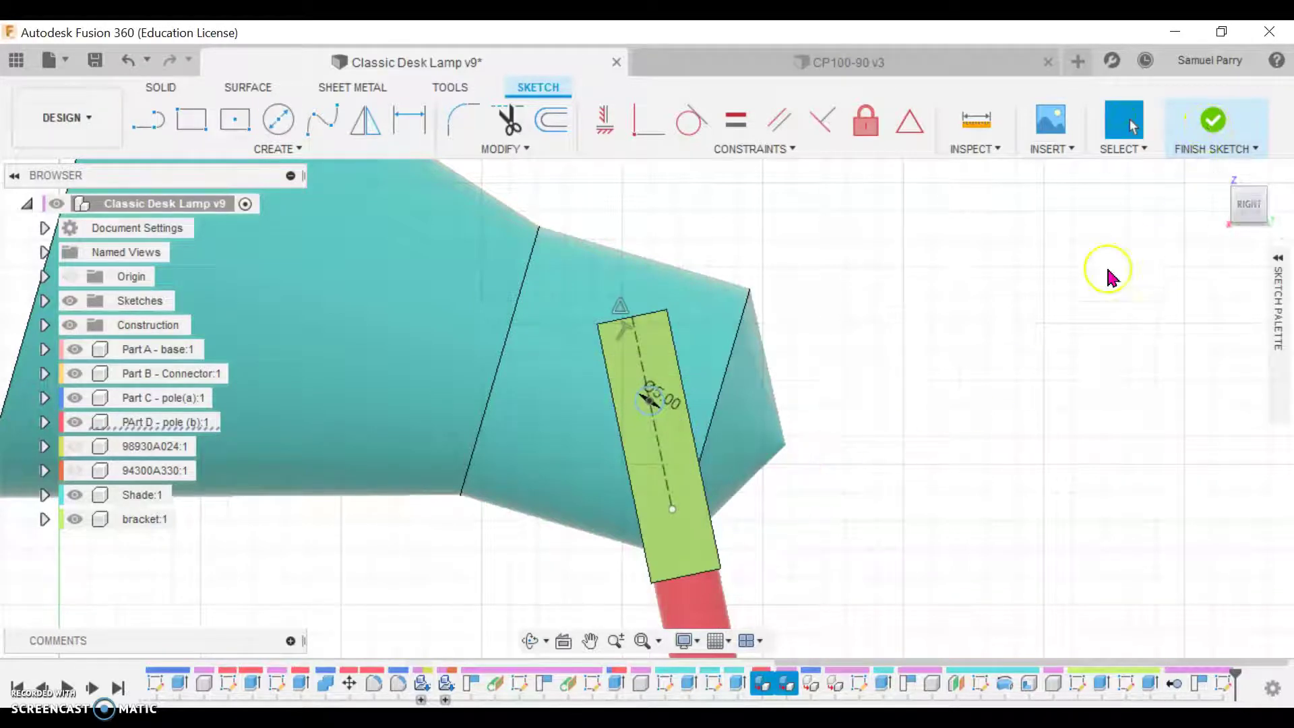
Extrude the 5 mm circle by -70 mm as a cut through the bracket and shade
{"action": "key", "text": "e"}
{"action": "left_click", "coordinate": [648, 403]}
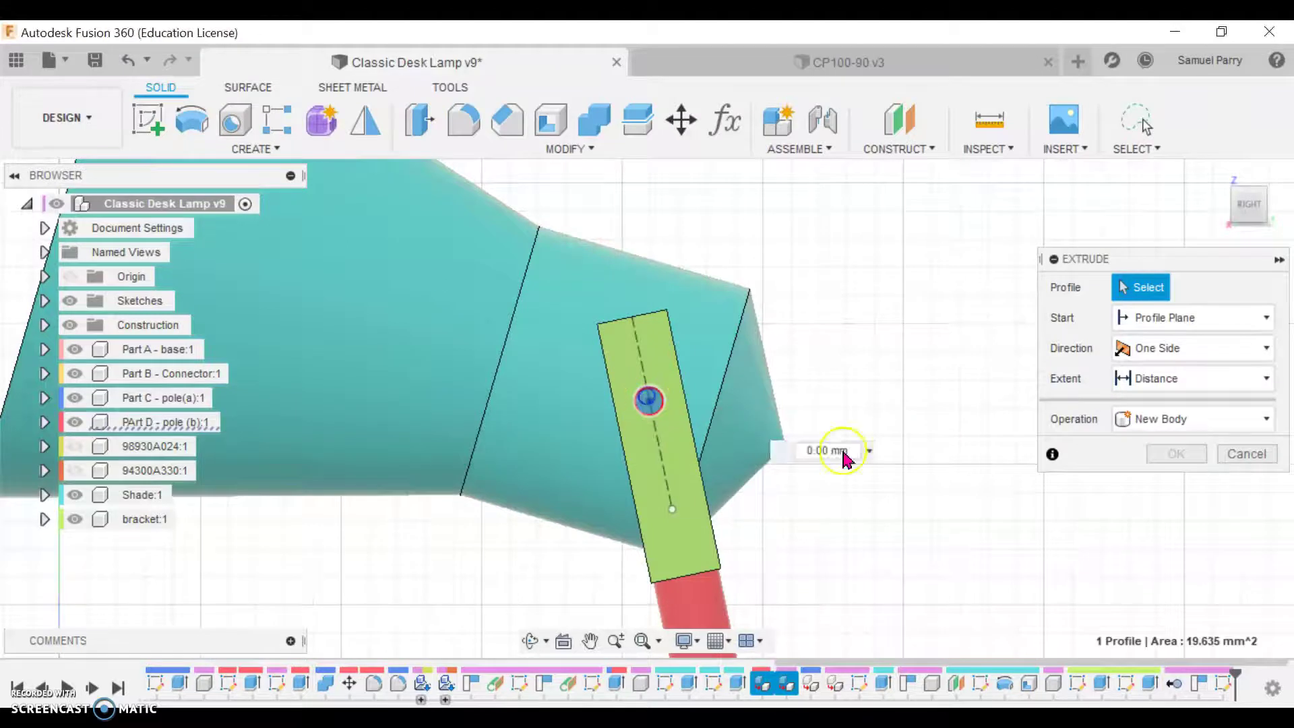
{"action": "left_click_drag", "start_coordinate": [773, 445], "coordinate": [401, 290]}
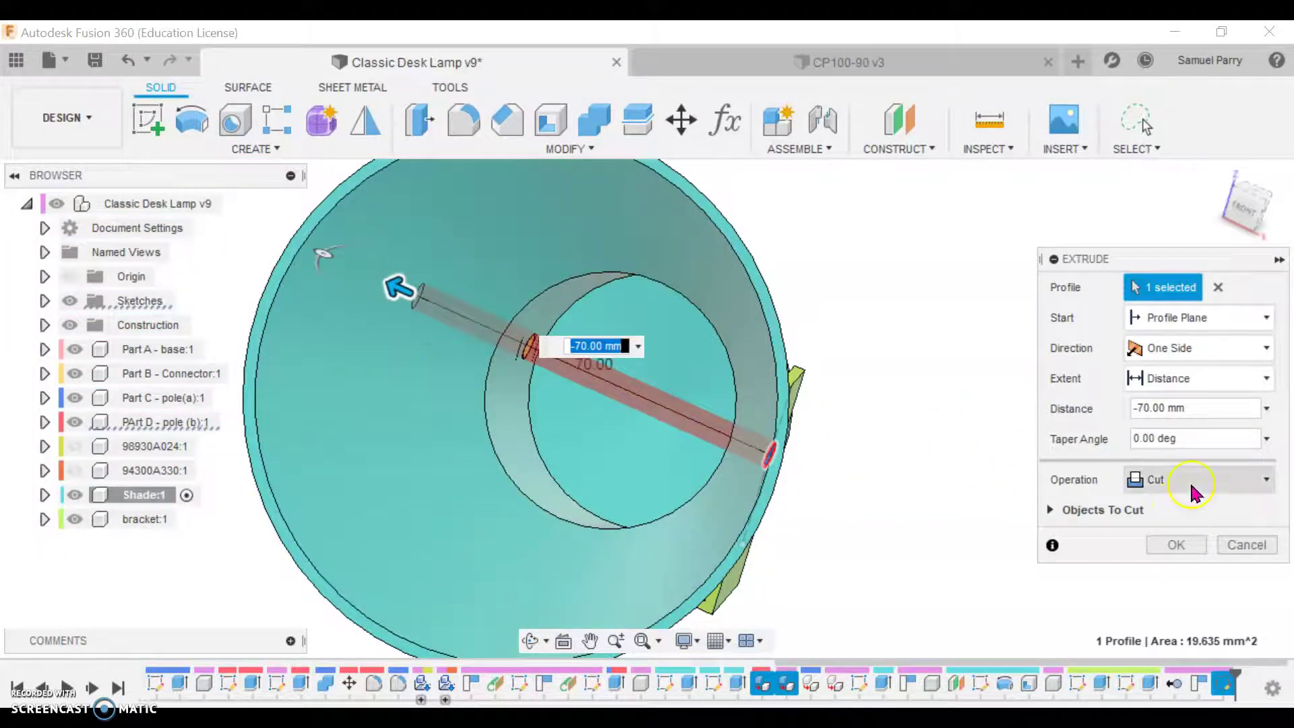
{"action": "left_click", "coordinate": [1175, 543]}
{"action": "middle_click_drag", "start_coordinate": [1000, 482], "coordinate": [873, 424], "text": "shift"}
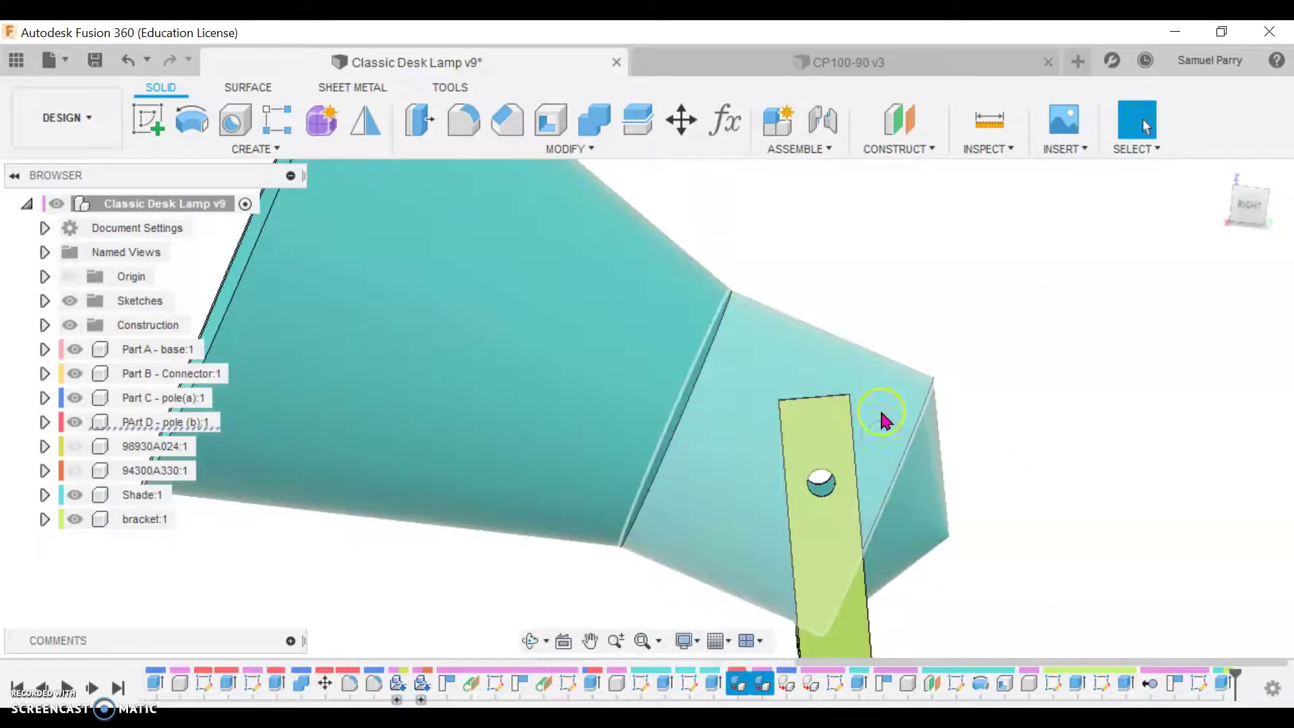
{"action": "middle_click_drag", "start_coordinate": [1032, 411], "coordinate": [1081, 425], "text": "shift"}
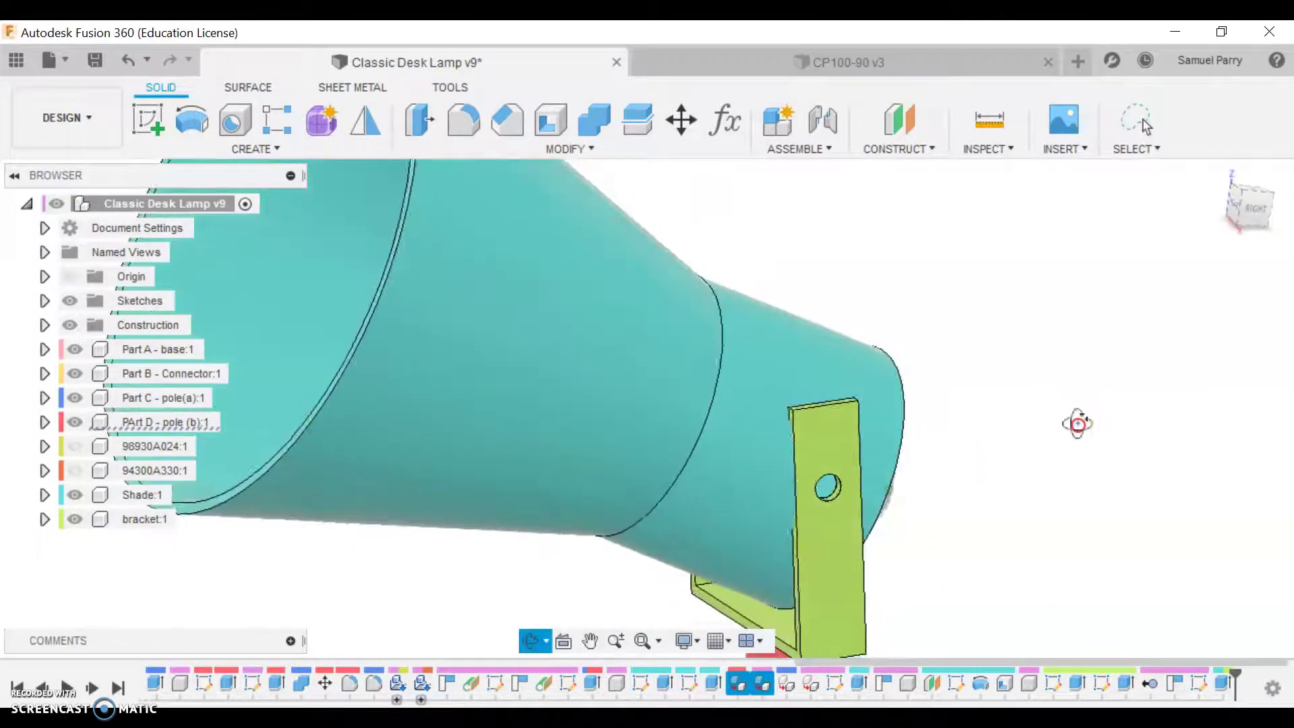
Ground the Part A - base component
{"action": "left_click", "coordinate": [1242, 202]}
{"action": "middle_click_drag", "start_coordinate": [827, 407], "coordinate": [851, 362]}
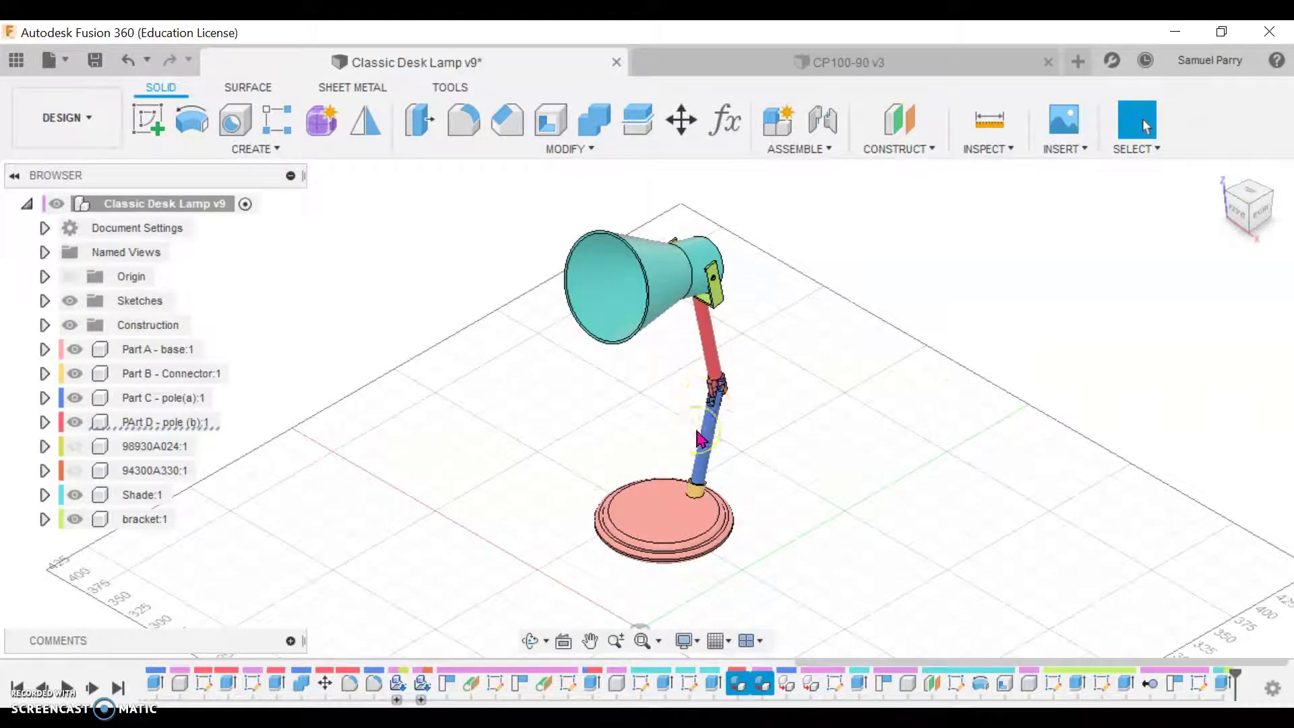
{"action": "left_click", "coordinate": [843, 312]}
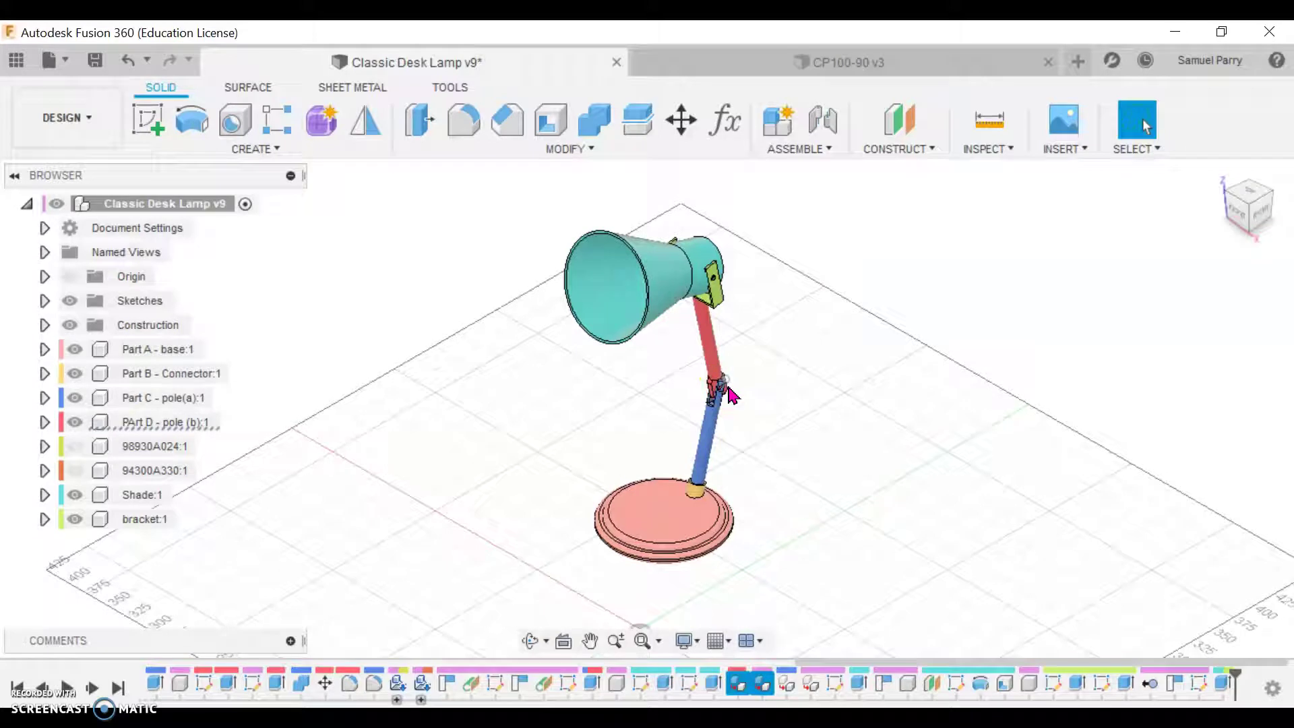
{"action": "left_click", "coordinate": [453, 467]}
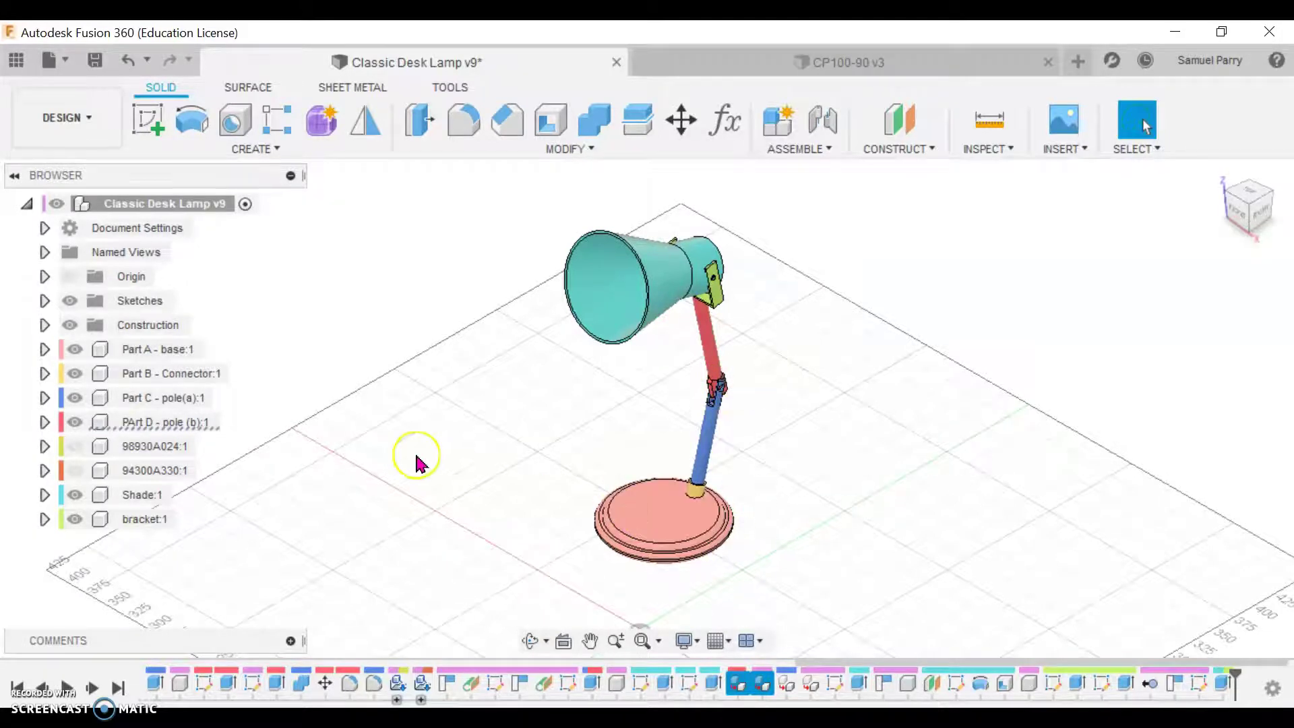
{"action": "right_click", "coordinate": [196, 350]}
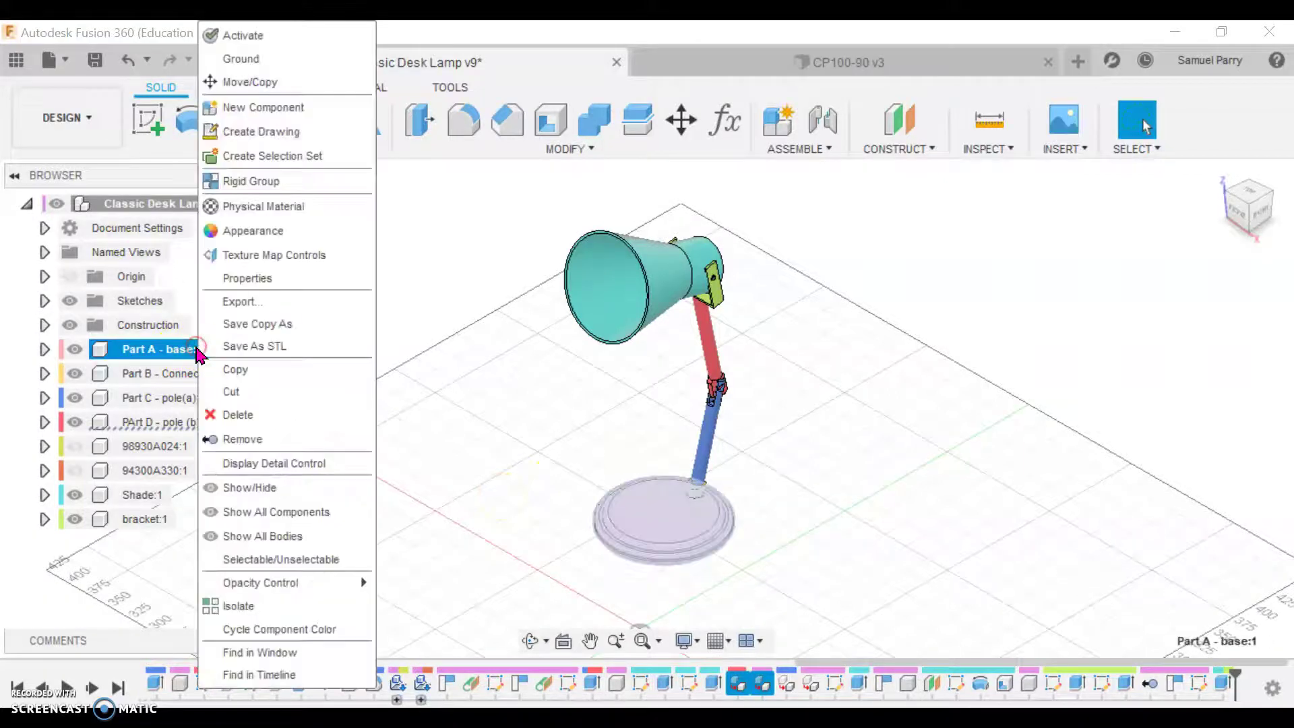
{"action": "left_click", "coordinate": [261, 74]}
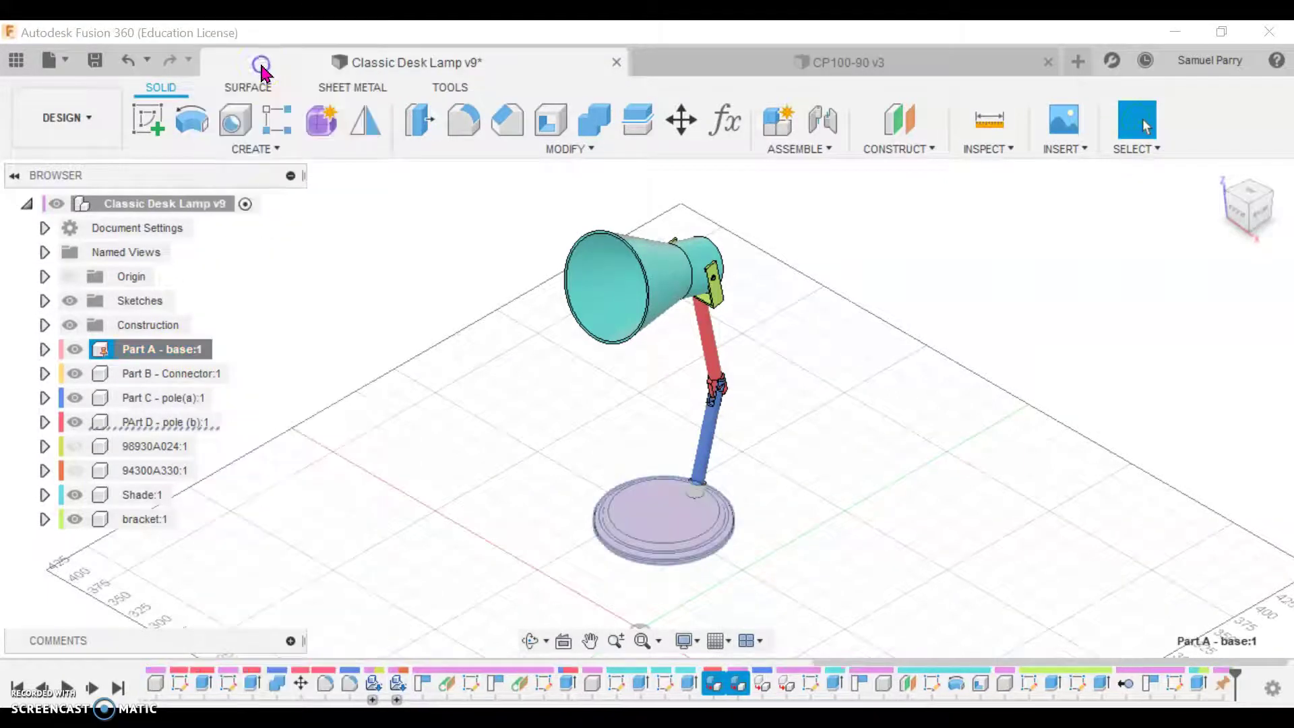
{"action": "left_click", "coordinate": [455, 330]}
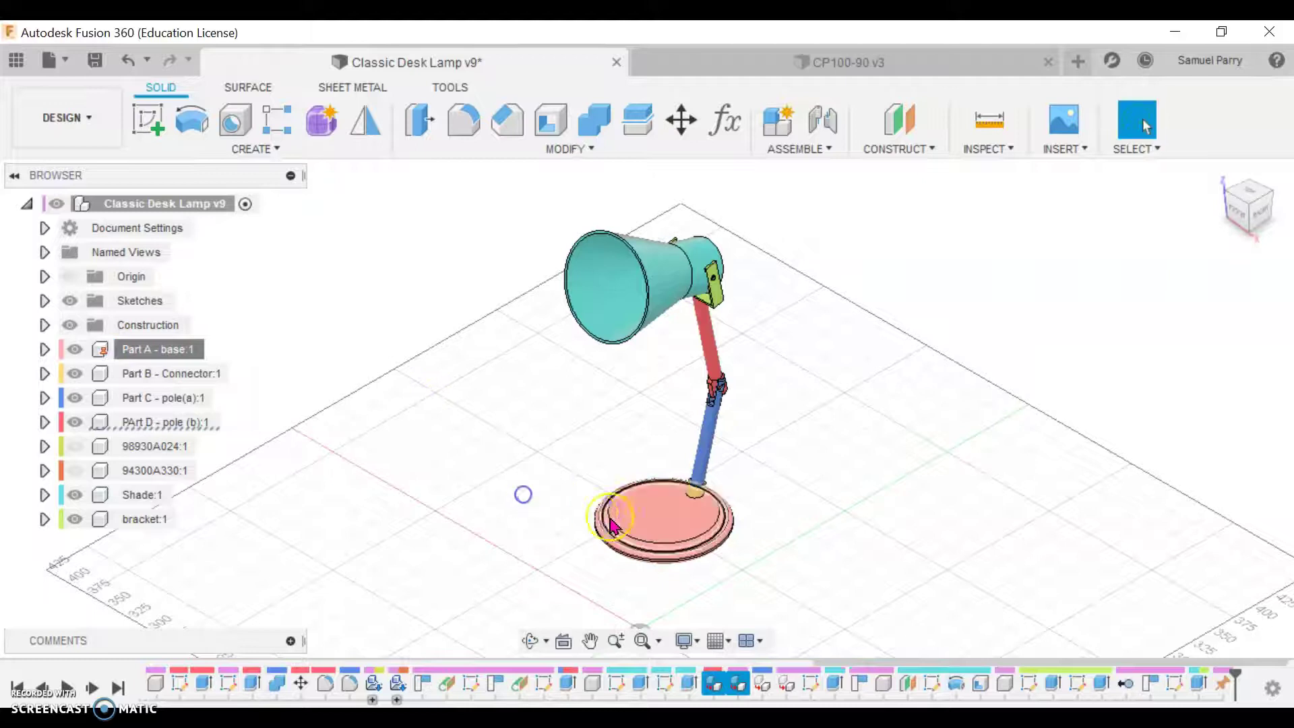
Try to move the lamp base to test its grounding
{"action": "left_click", "coordinate": [601, 533]}
{"action": "left_click", "coordinate": [834, 537]}
{"action": "left_click", "coordinate": [568, 534]}
{"action": "left_click_drag", "start_coordinate": [651, 516], "coordinate": [664, 533]}
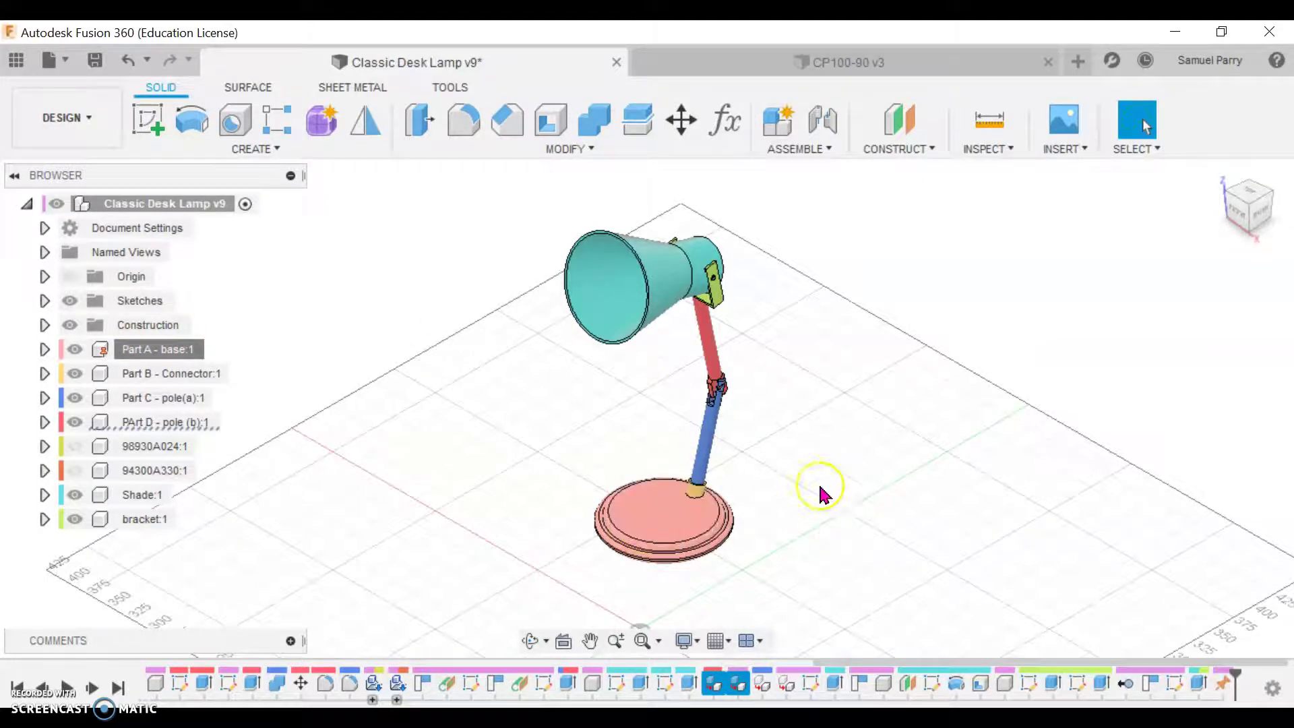
Create a rigid group from Part A - base, Part B - Connector and Part C - pole(a), including child components
{"action": "scroll", "coordinate": [684, 461], "scroll_direction": "up", "scroll_amount": 2}
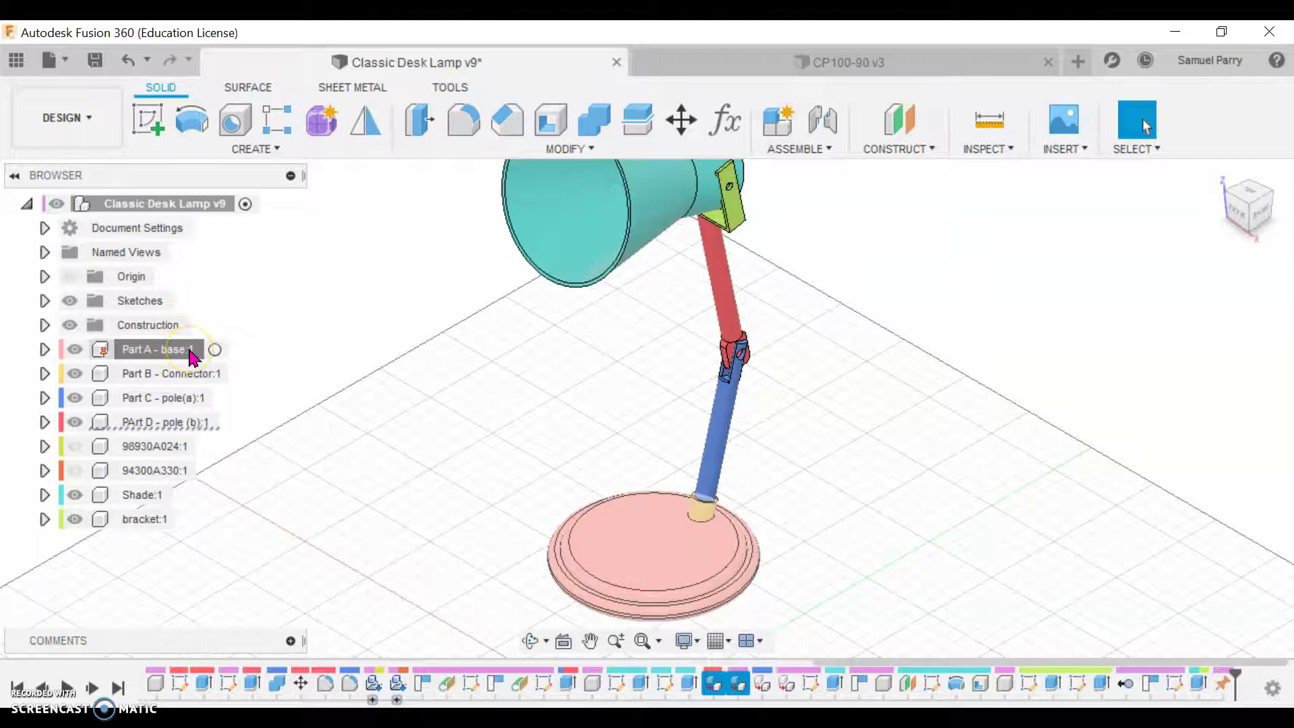
{"action": "left_click", "coordinate": [191, 352]}
{"action": "left_click", "coordinate": [191, 373], "text": "ctrl"}
{"action": "left_click", "coordinate": [187, 399], "text": "ctrl"}
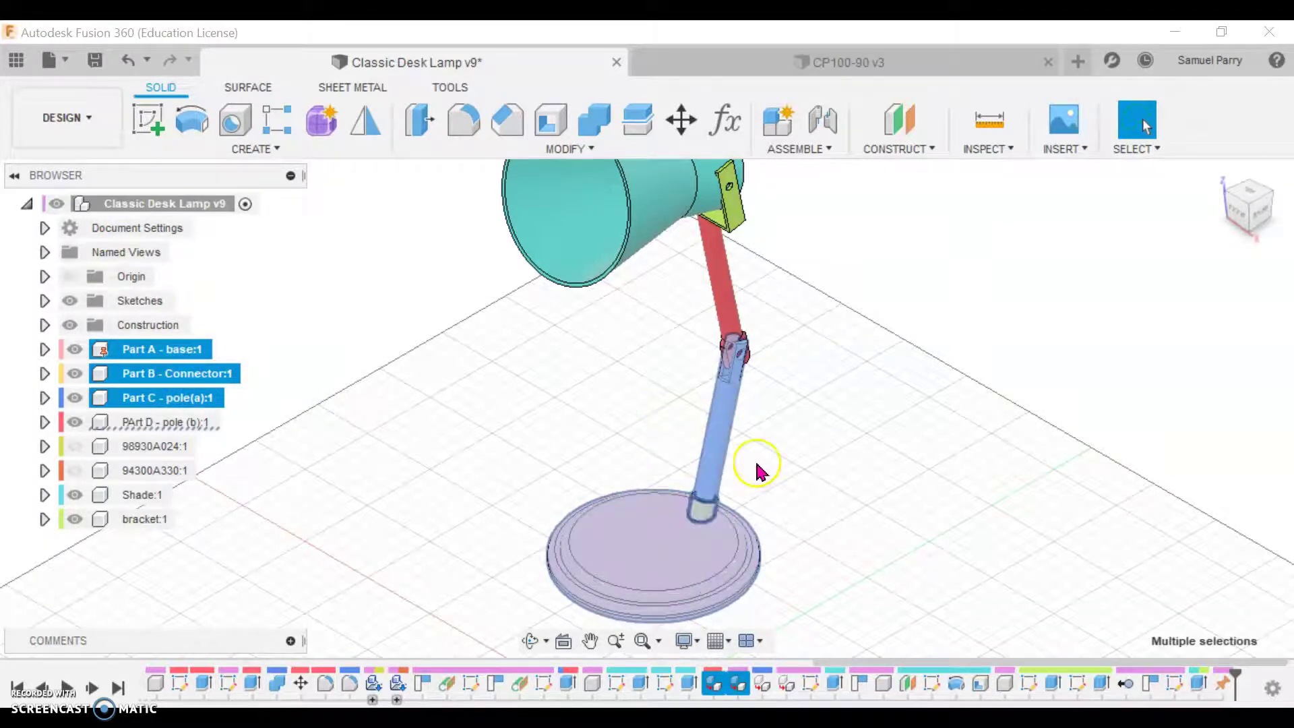
{"action": "left_click", "coordinate": [827, 144]}
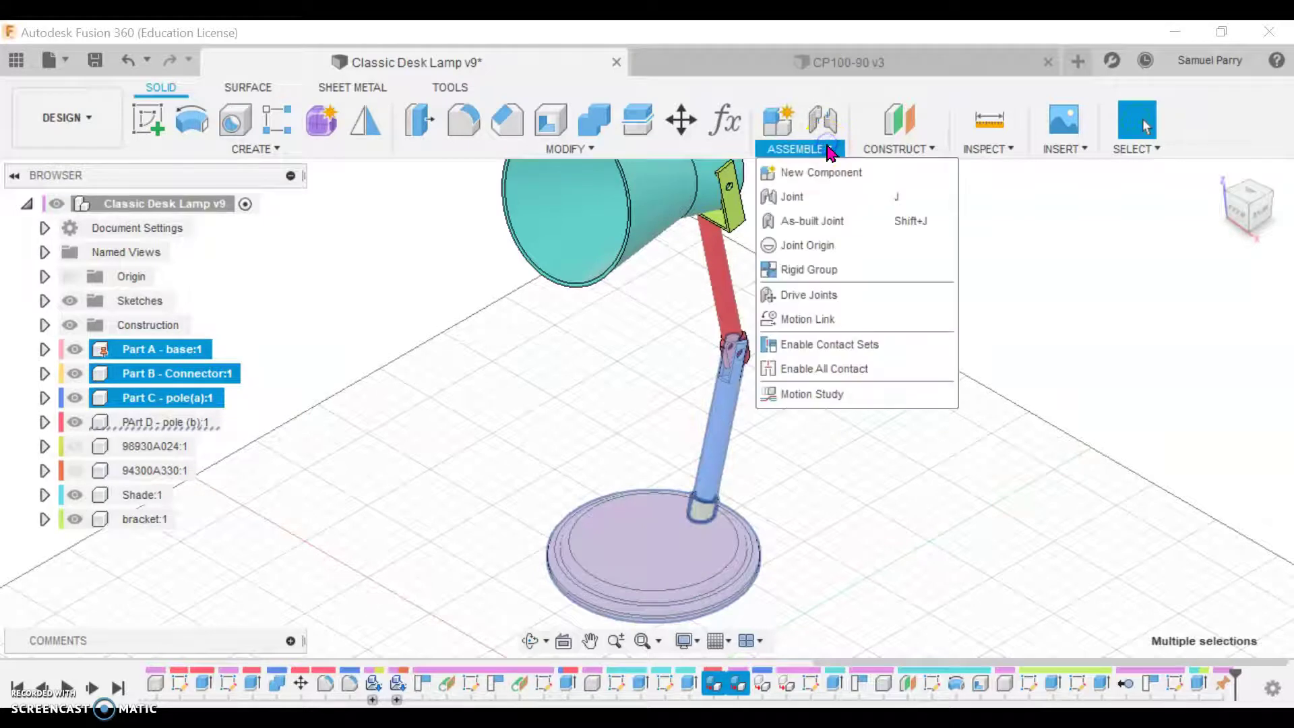
{"action": "left_click", "coordinate": [823, 271]}
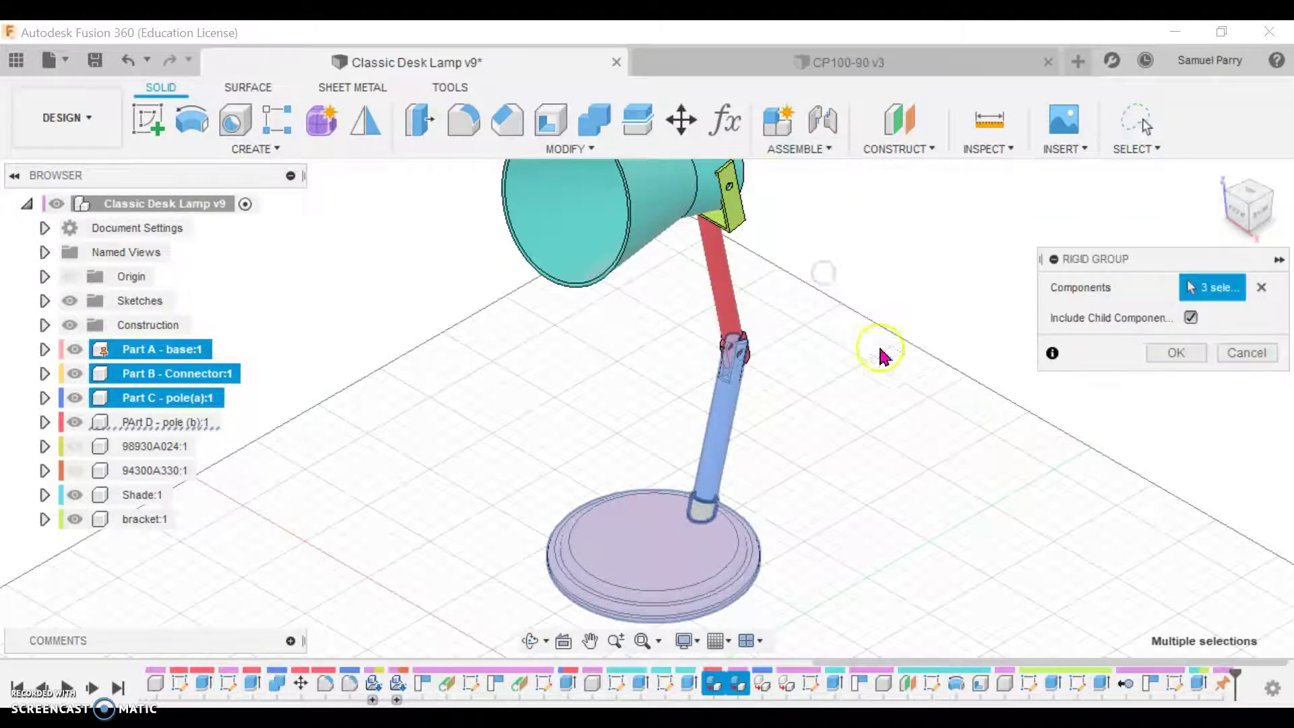
{"action": "left_click", "coordinate": [1176, 352]}
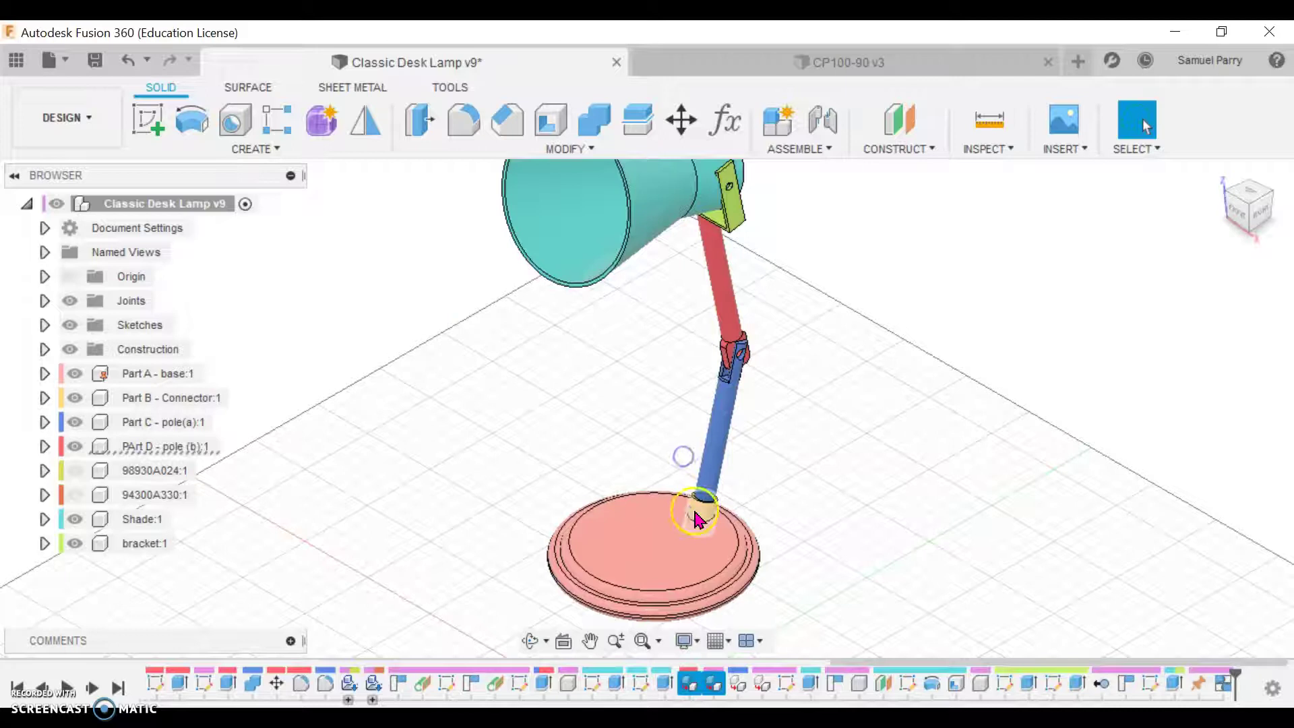
Try to move the base, the connector and the lower pole to test the rigid group
{"action": "left_click", "coordinate": [664, 538]}
{"action": "left_click", "coordinate": [443, 367]}
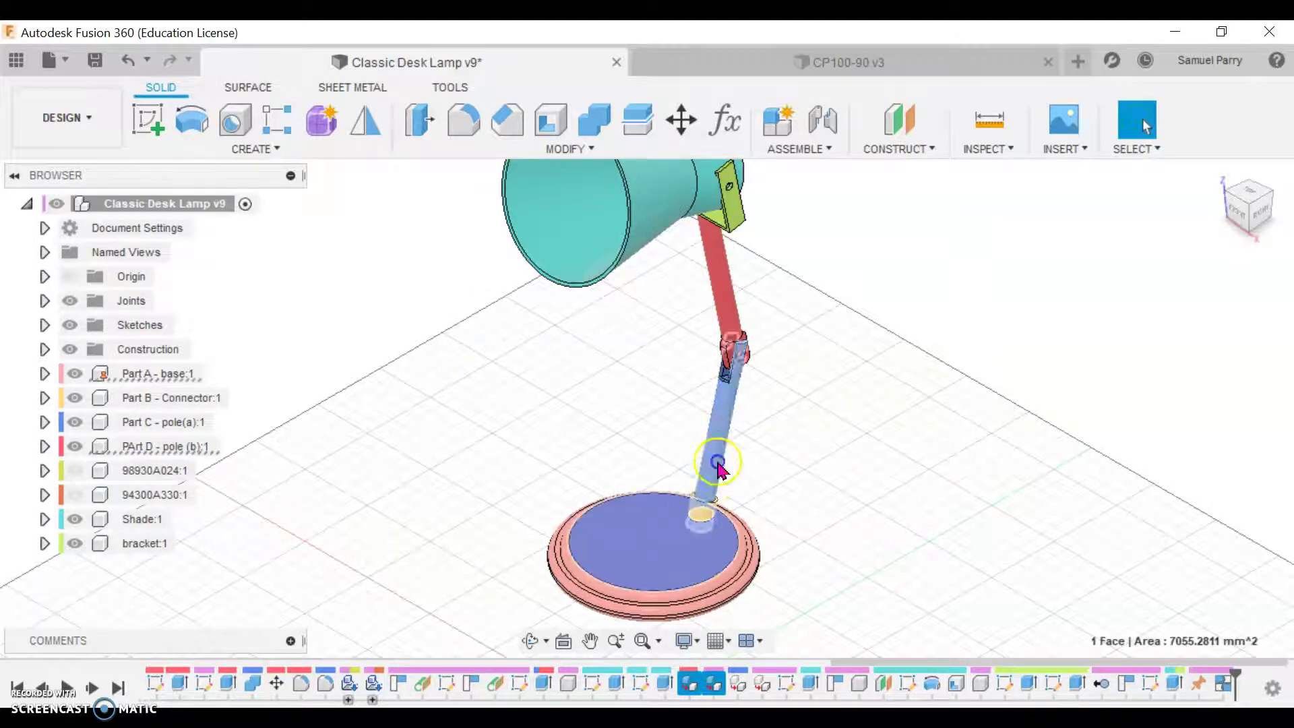
{"action": "left_click", "coordinate": [657, 543]}
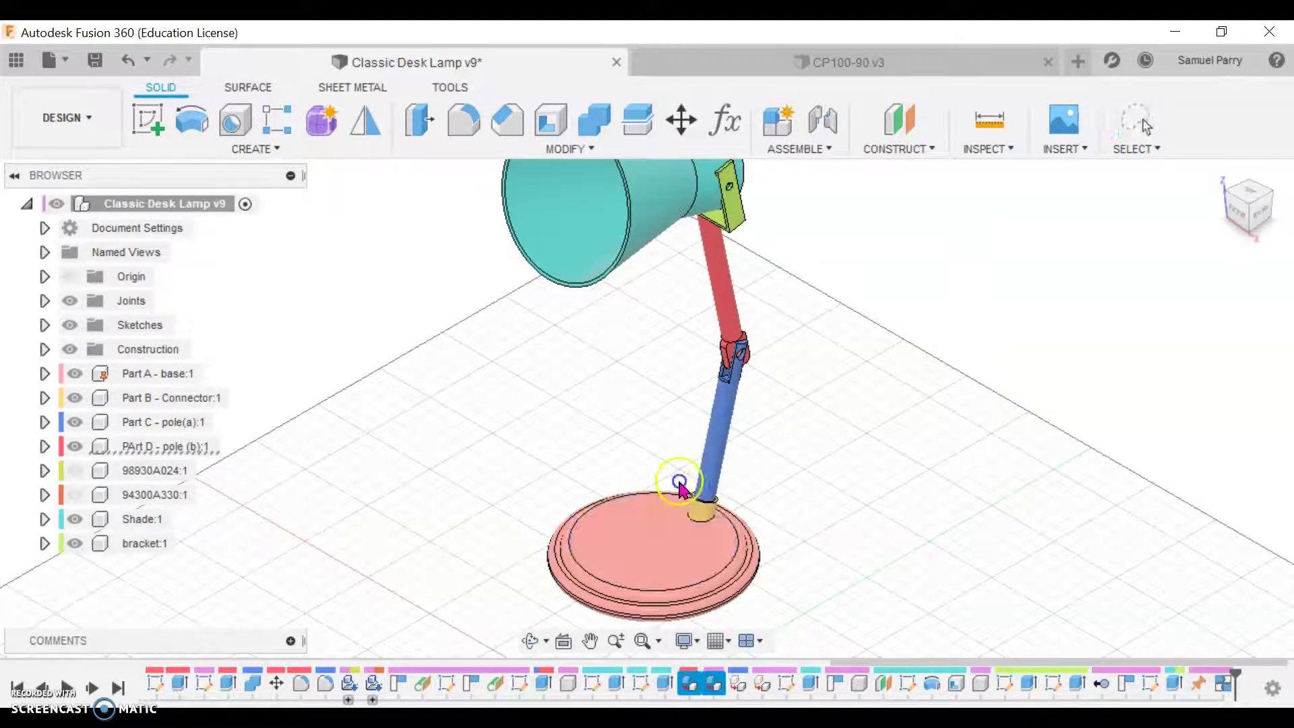
{"action": "left_click", "coordinate": [812, 455]}
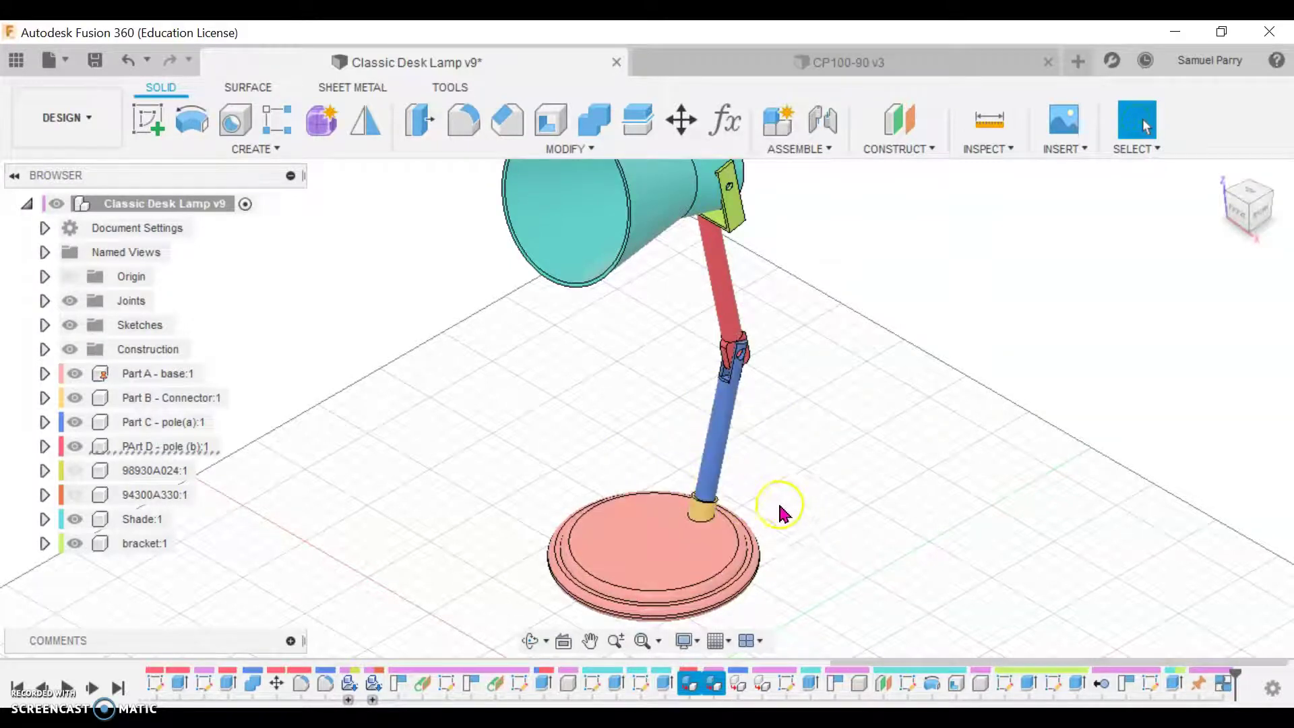
{"action": "left_click_drag", "start_coordinate": [712, 452], "coordinate": [606, 447]}
{"action": "left_click_drag", "start_coordinate": [637, 528], "coordinate": [615, 531]}
{"action": "left_click_drag", "start_coordinate": [714, 510], "coordinate": [723, 499]}
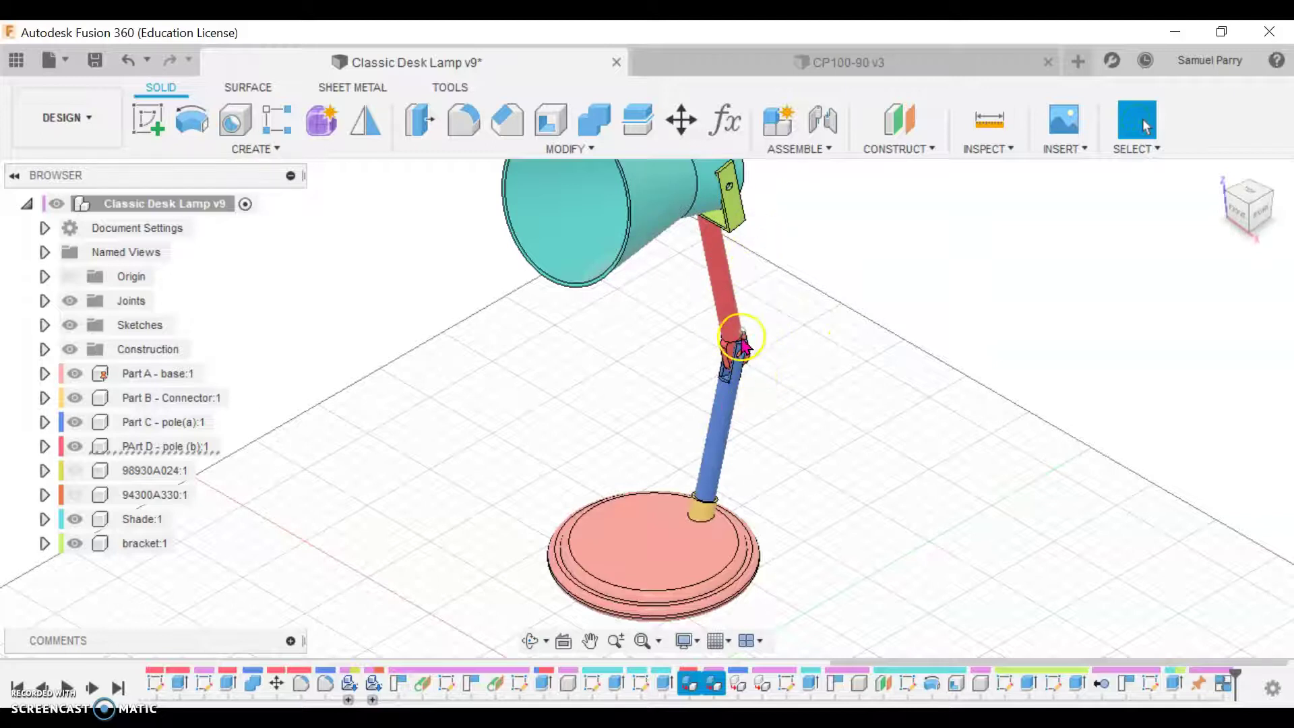
Hide the upper pole, PArt D - pole (b), to expose the hinge holes in Part C - pole(a)
{"action": "scroll", "coordinate": [741, 347], "scroll_direction": "up", "scroll_amount": 5}
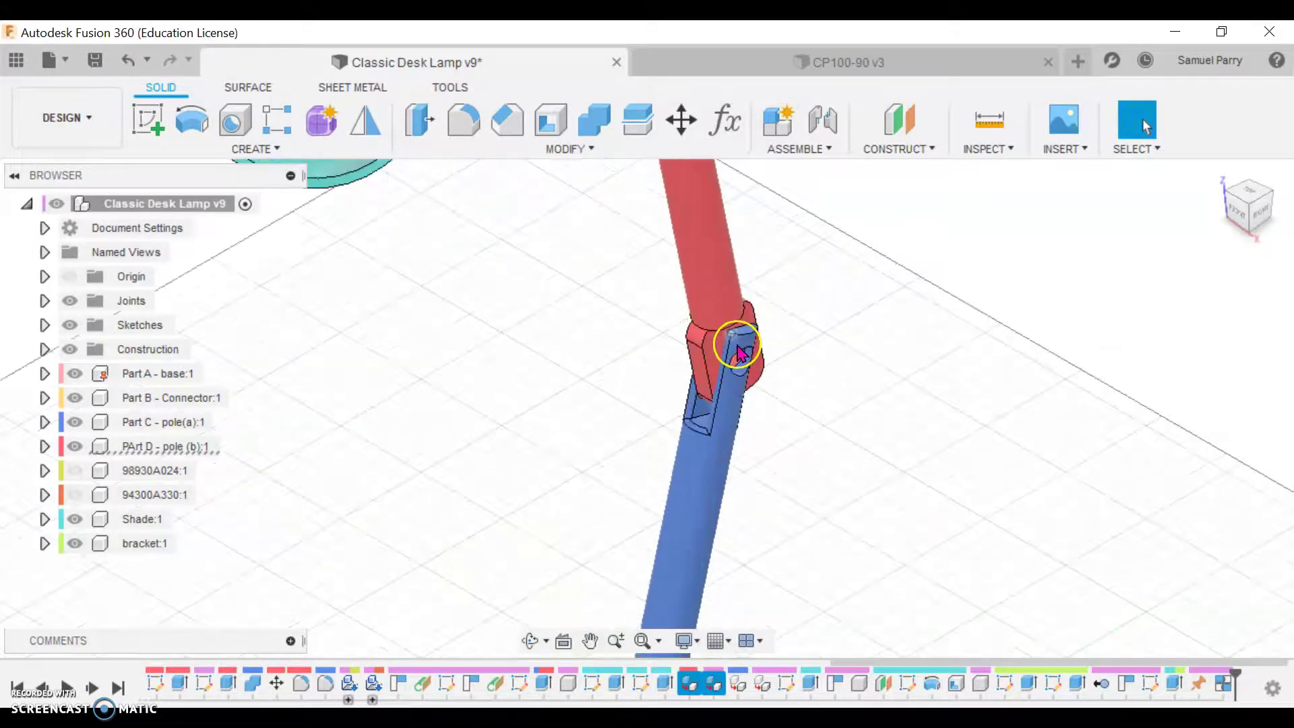
{"action": "scroll", "coordinate": [748, 351], "scroll_direction": "up", "scroll_amount": 3}
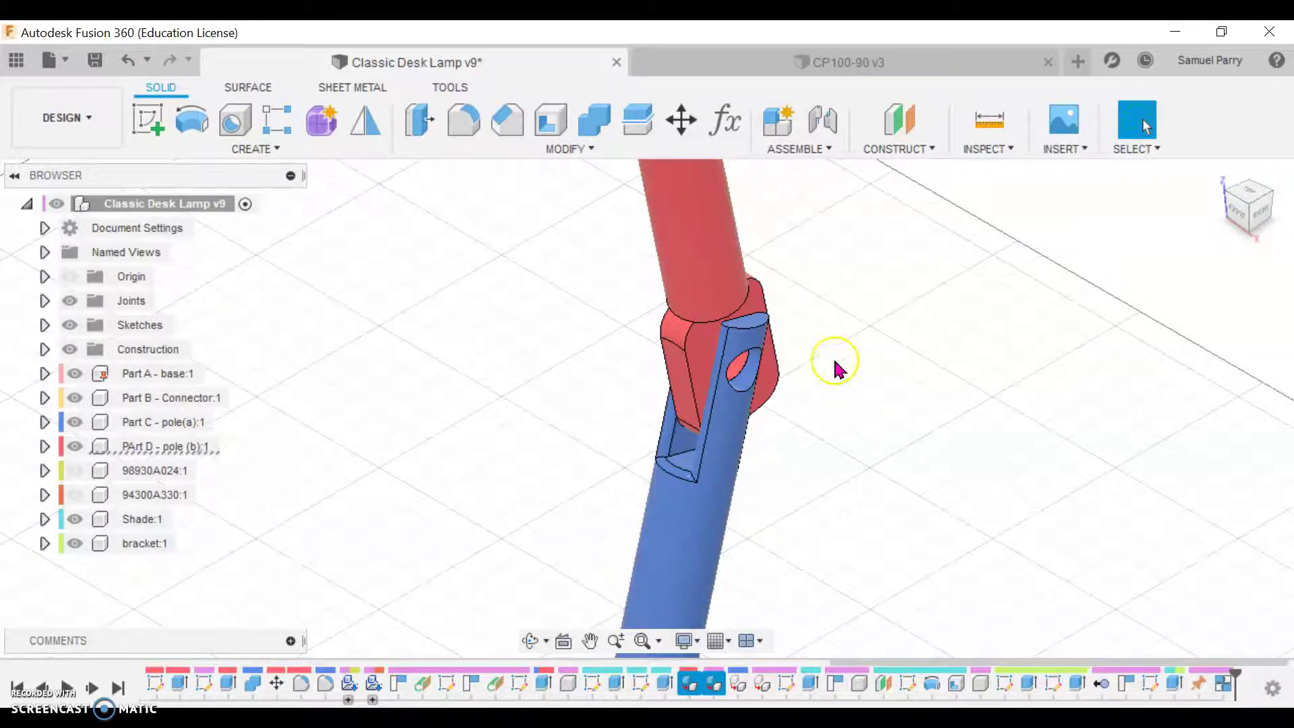
{"action": "scroll", "coordinate": [766, 357], "scroll_direction": "up", "scroll_amount": 5}
{"action": "middle_click_drag", "start_coordinate": [785, 367], "coordinate": [748, 334], "text": "shift"}
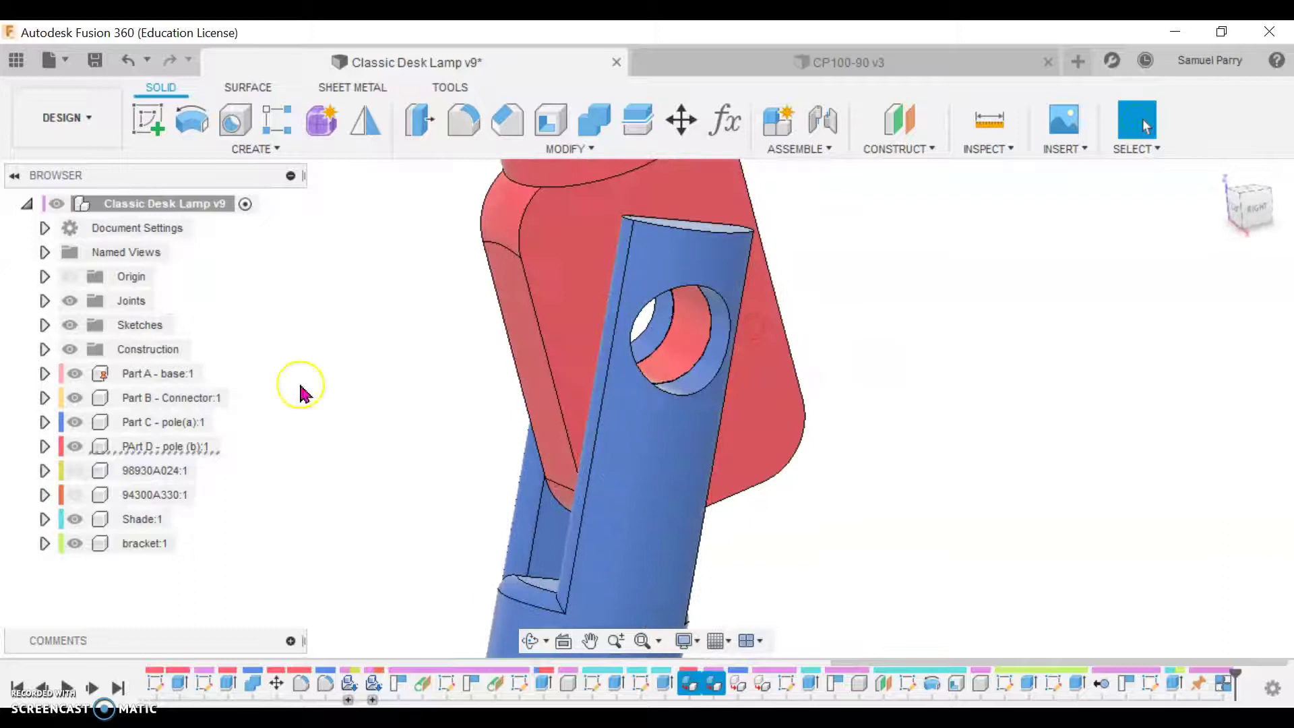
{"action": "left_click", "coordinate": [74, 422]}
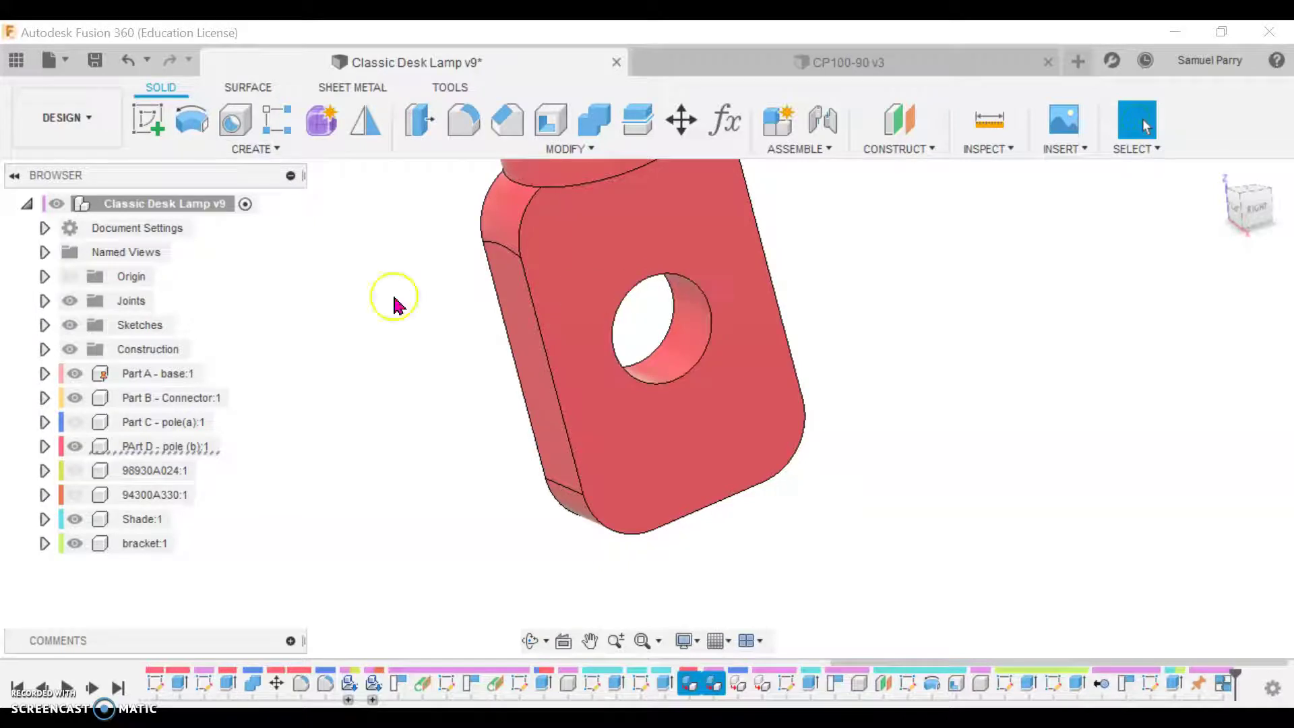
{"action": "left_click", "coordinate": [74, 446]}
{"action": "left_click", "coordinate": [74, 422]}
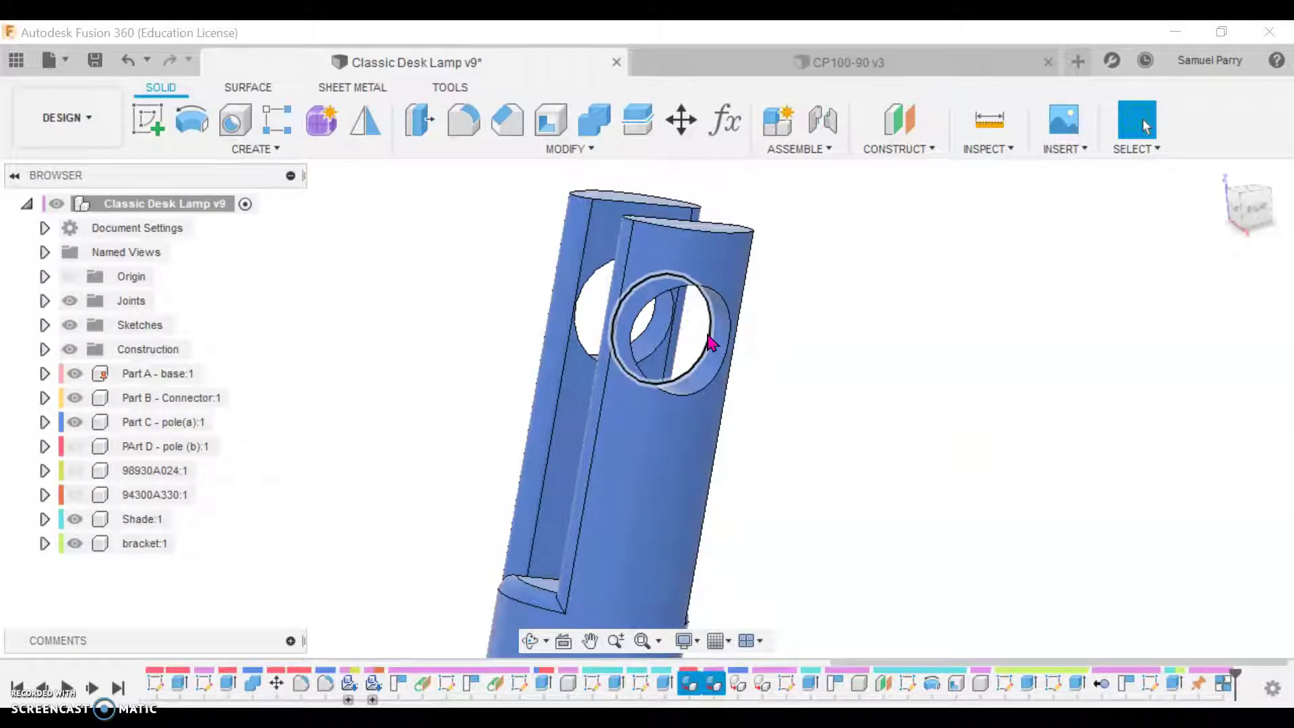
{"action": "left_click", "coordinate": [880, 265]}
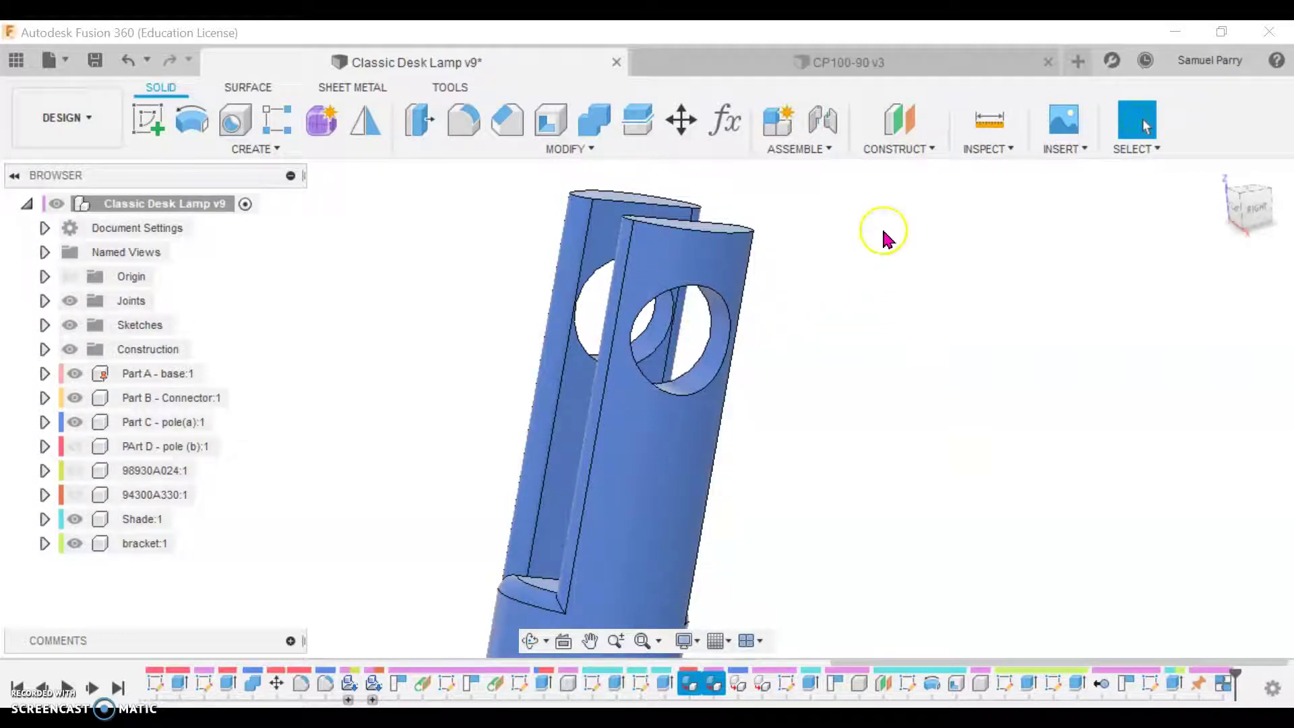
Start a joint and set its motion type to Revolute
{"action": "left_click", "coordinate": [814, 153]}
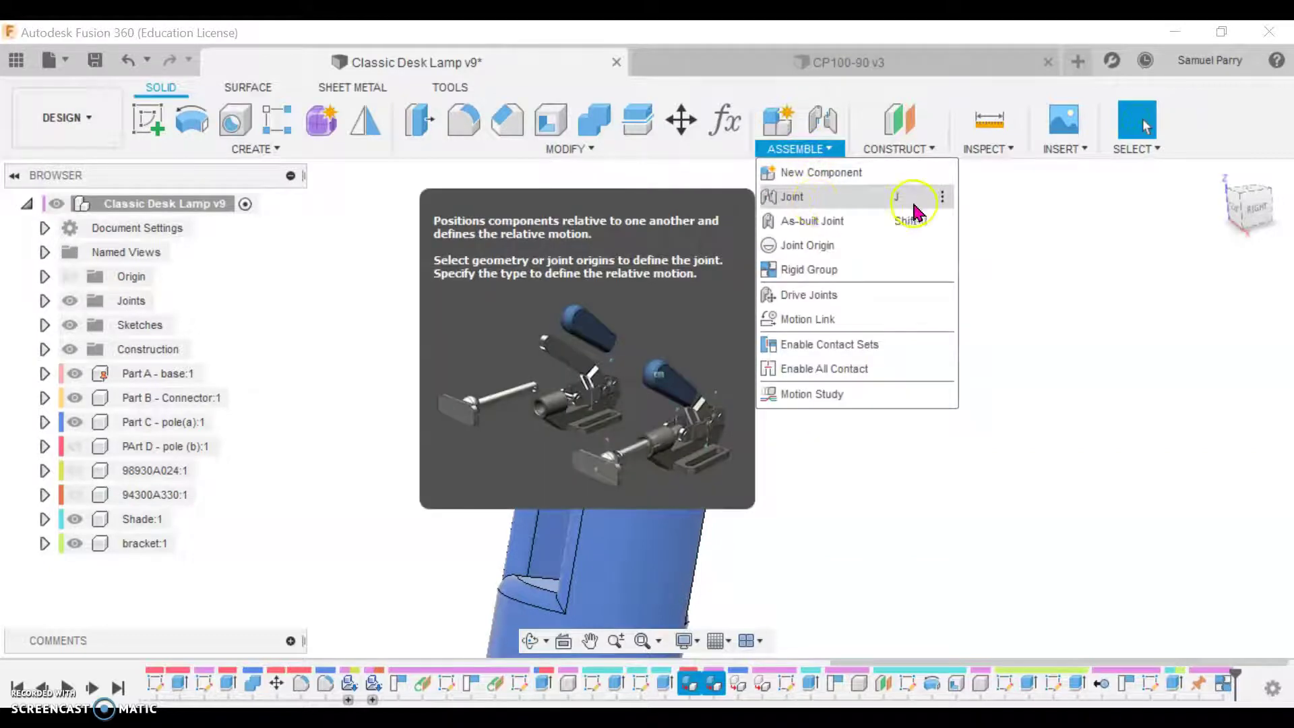
{"action": "left_click", "coordinate": [893, 197]}
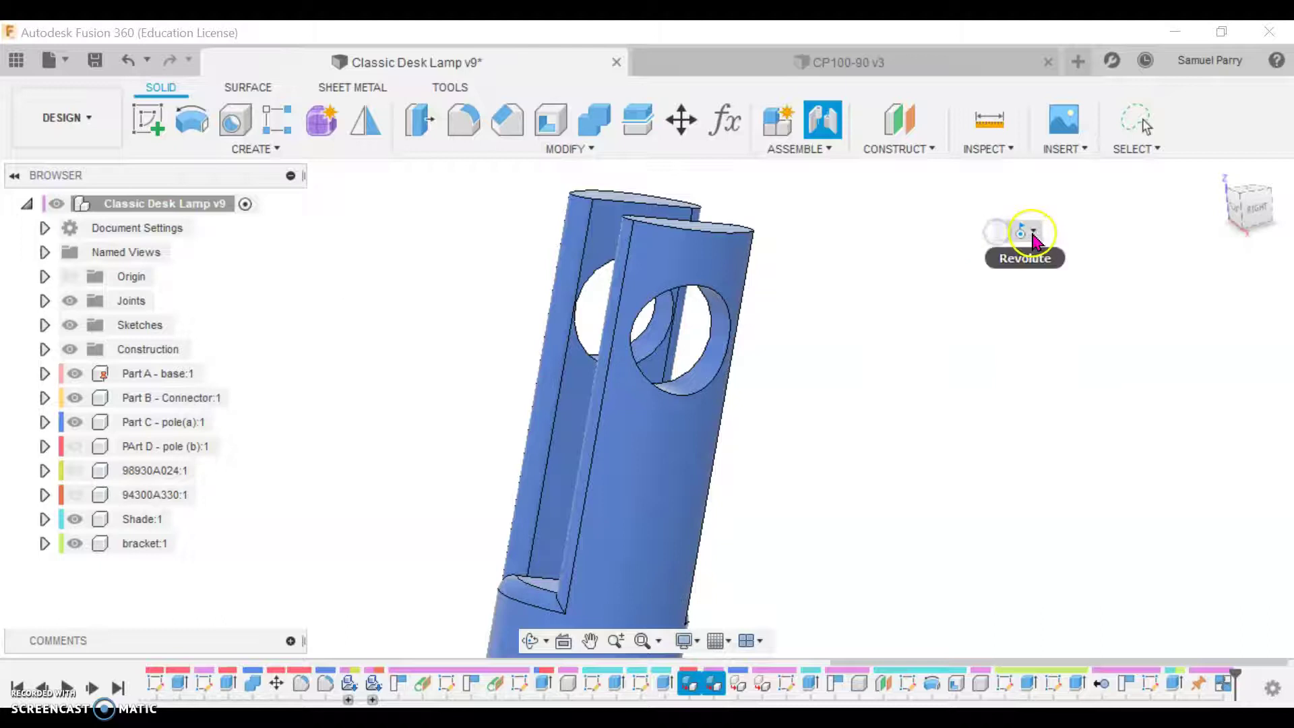
{"action": "left_click", "coordinate": [1035, 235]}
{"action": "left_click", "coordinate": [1013, 236]}
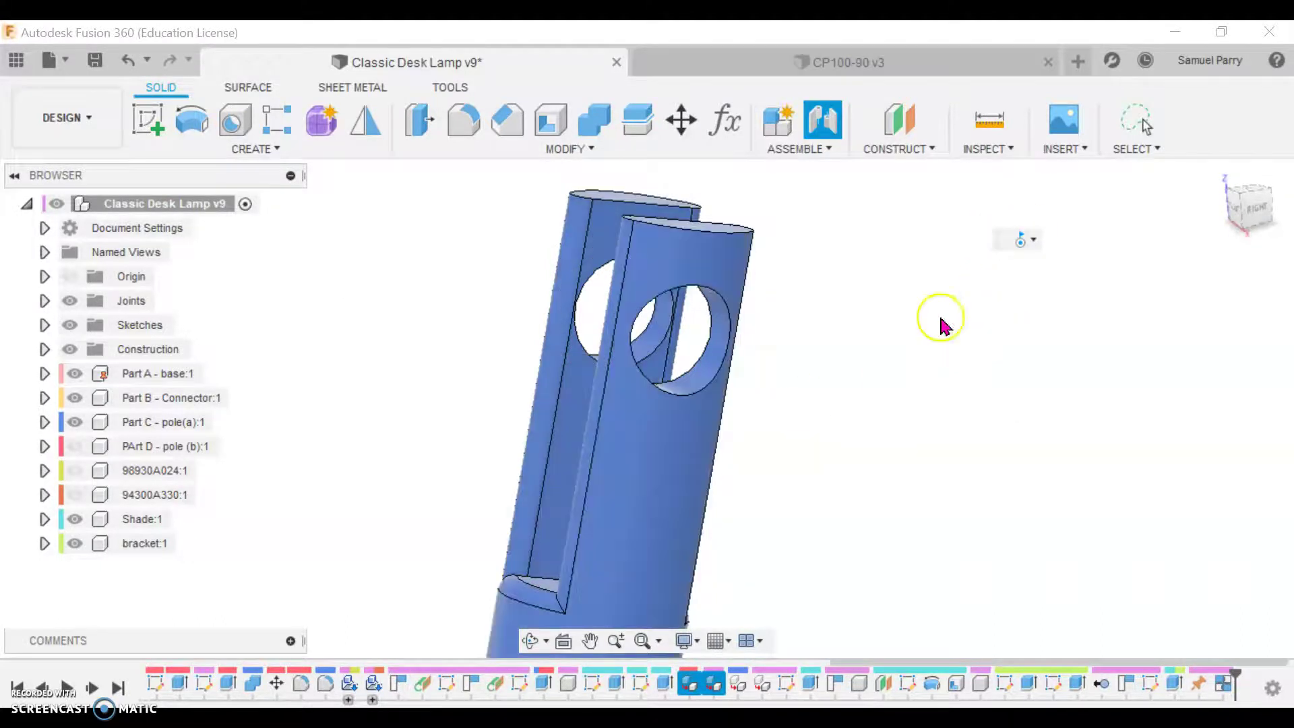
{"action": "left_click", "coordinate": [1035, 244]}
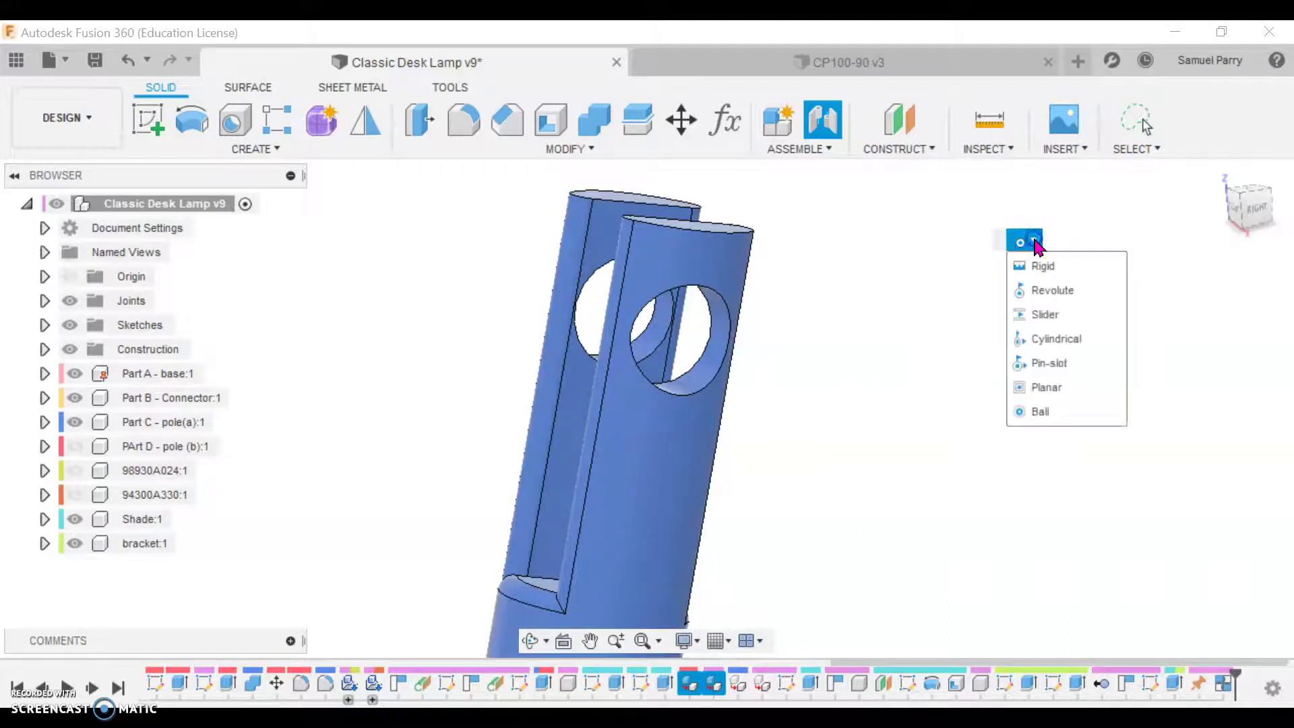
{"action": "left_click", "coordinate": [998, 248]}
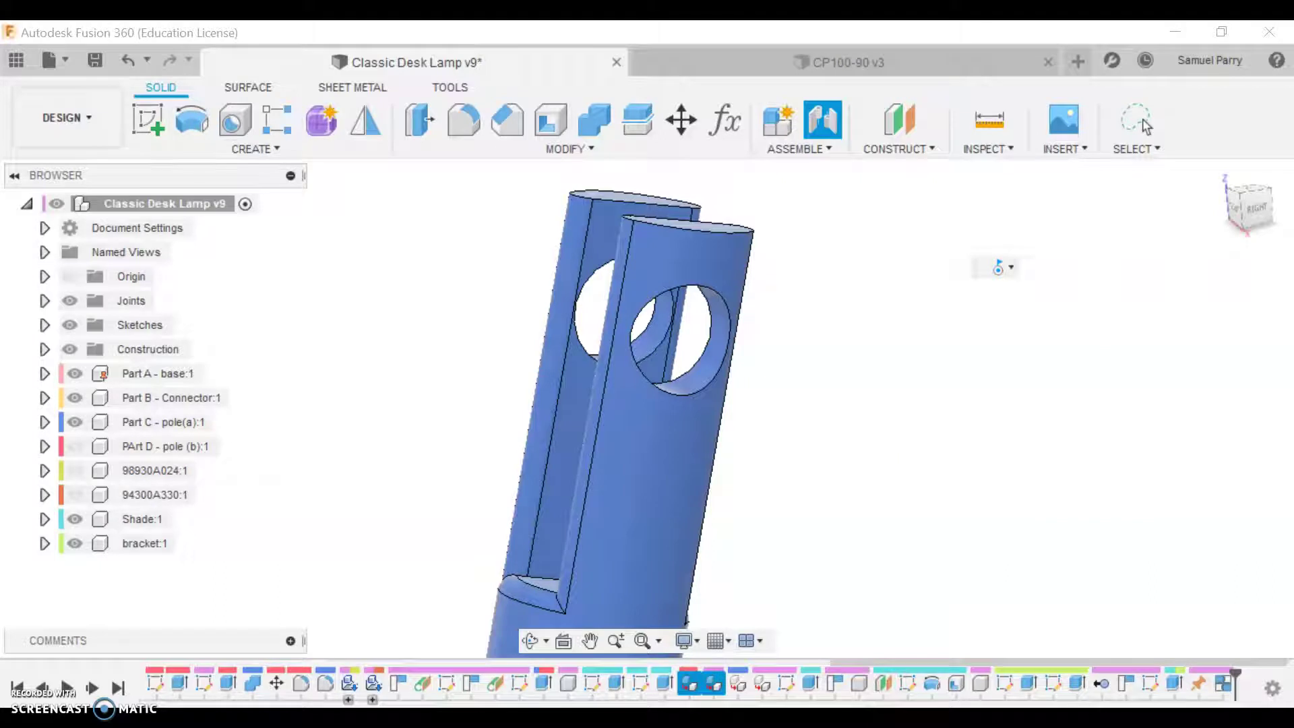
{"action": "key", "text": "j"}
{"action": "left_click_drag", "start_coordinate": [794, 308], "coordinate": [1179, 220]}
{"action": "left_click", "coordinate": [1004, 244]}
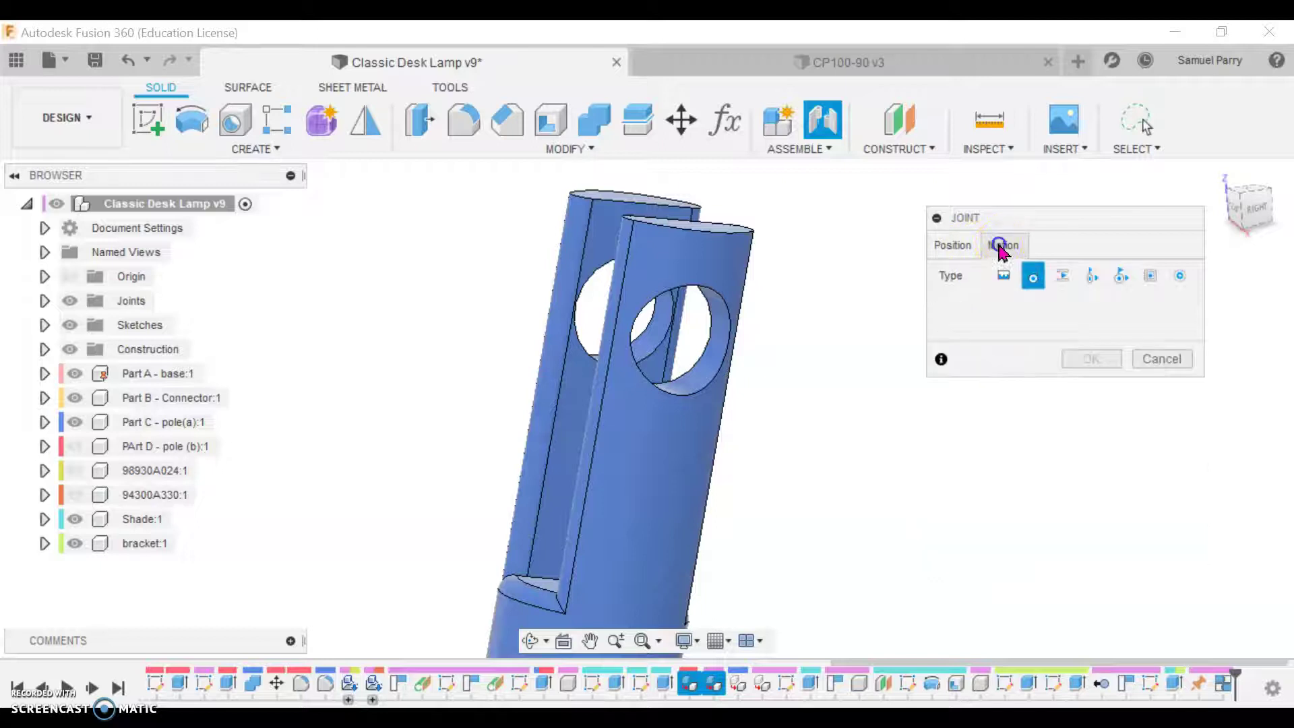
{"action": "left_click", "coordinate": [1033, 276]}
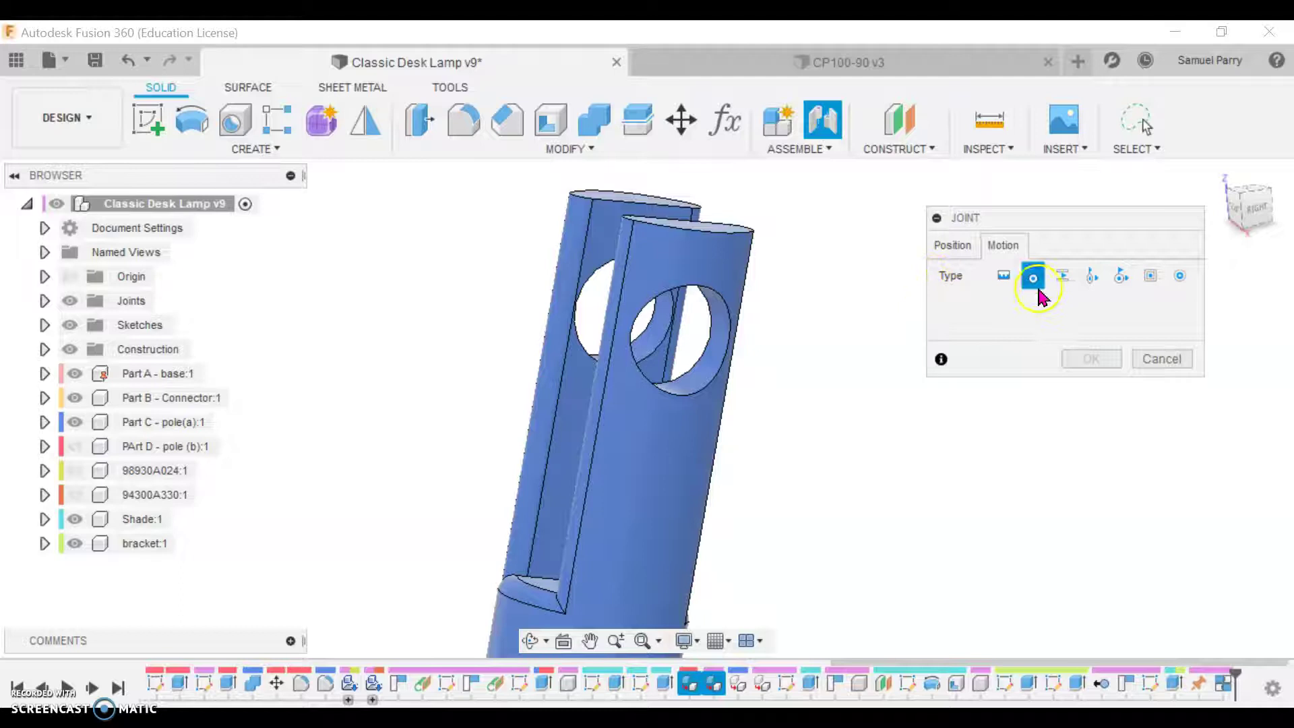
Snap the joint to the hinge-hole edges of pole(a) as component 1 and pole (b) as component 2, hiding pole(a) and showing pole (b) between selections
{"action": "left_click", "coordinate": [948, 250]}
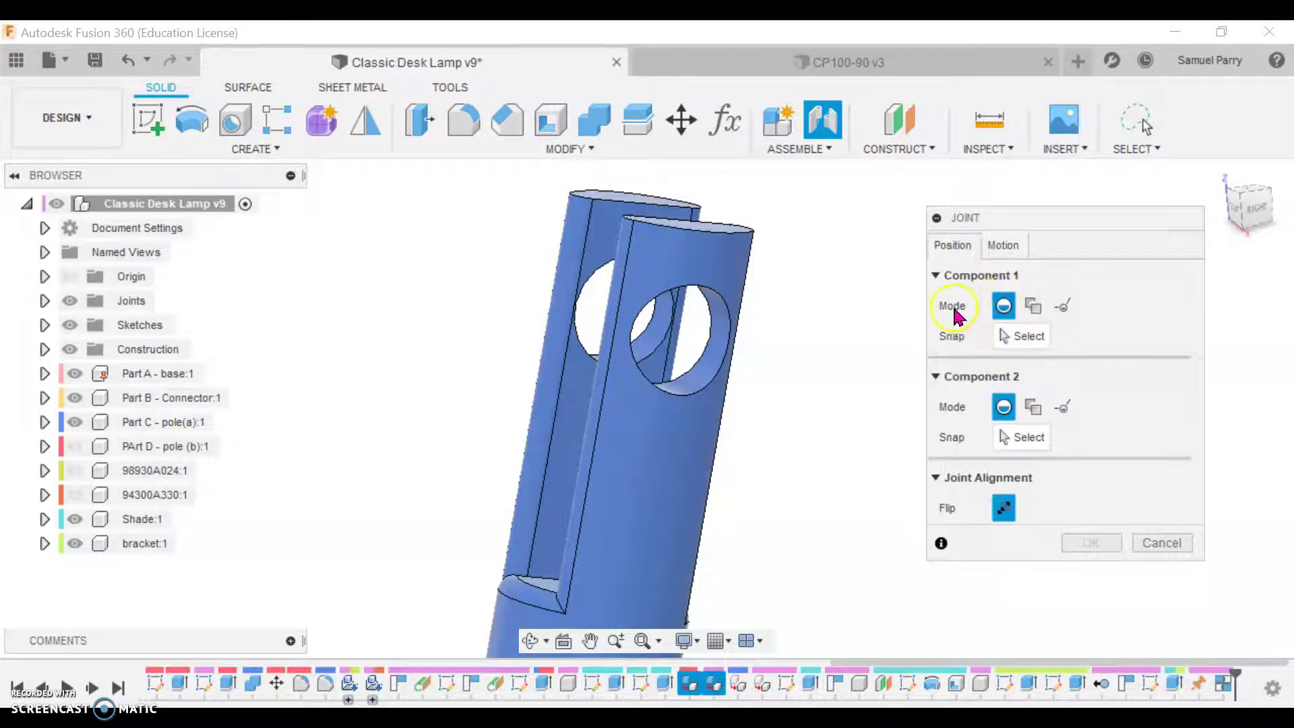
{"action": "left_click", "coordinate": [1019, 336]}
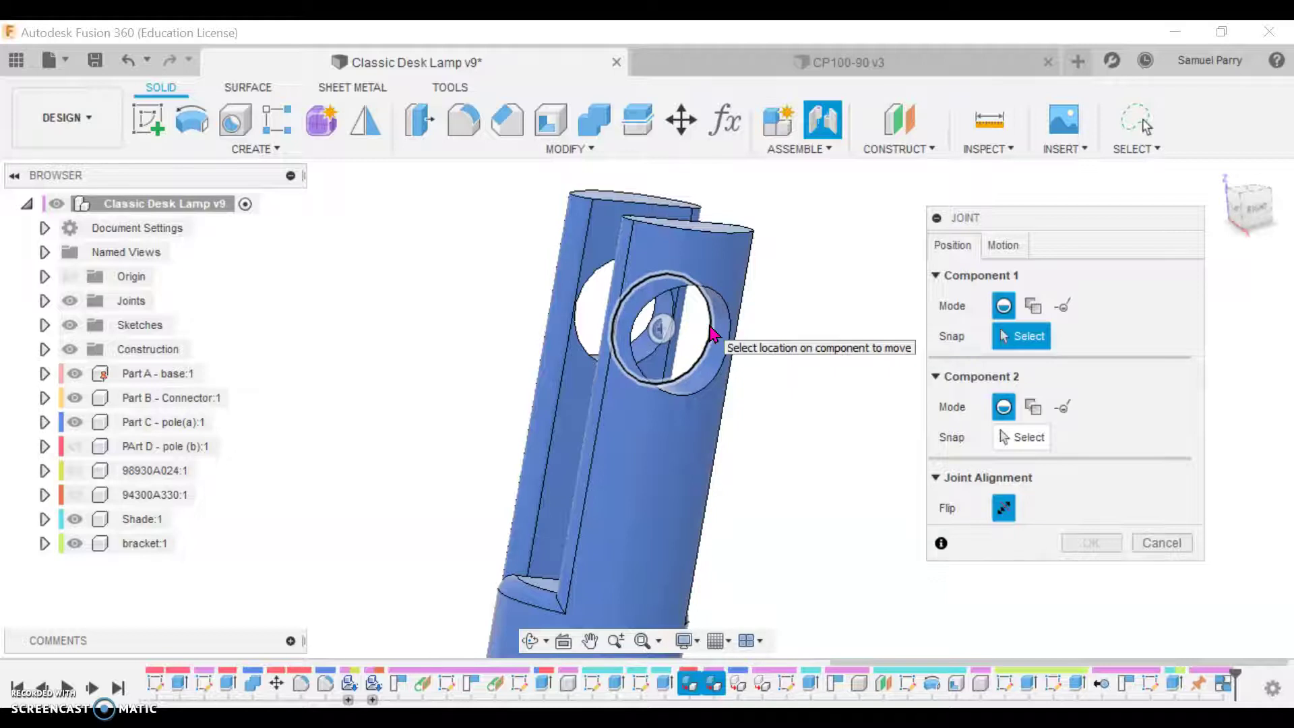
{"action": "left_click", "coordinate": [713, 333]}
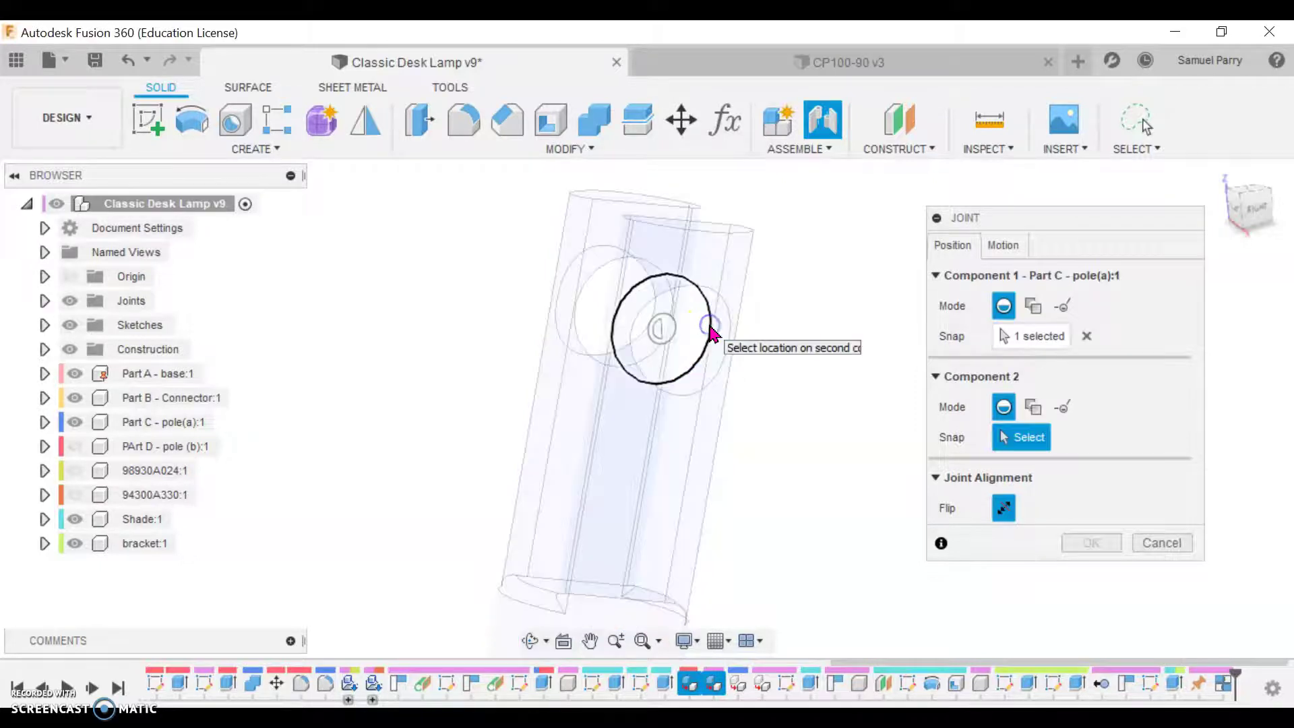
{"action": "left_click", "coordinate": [73, 422]}
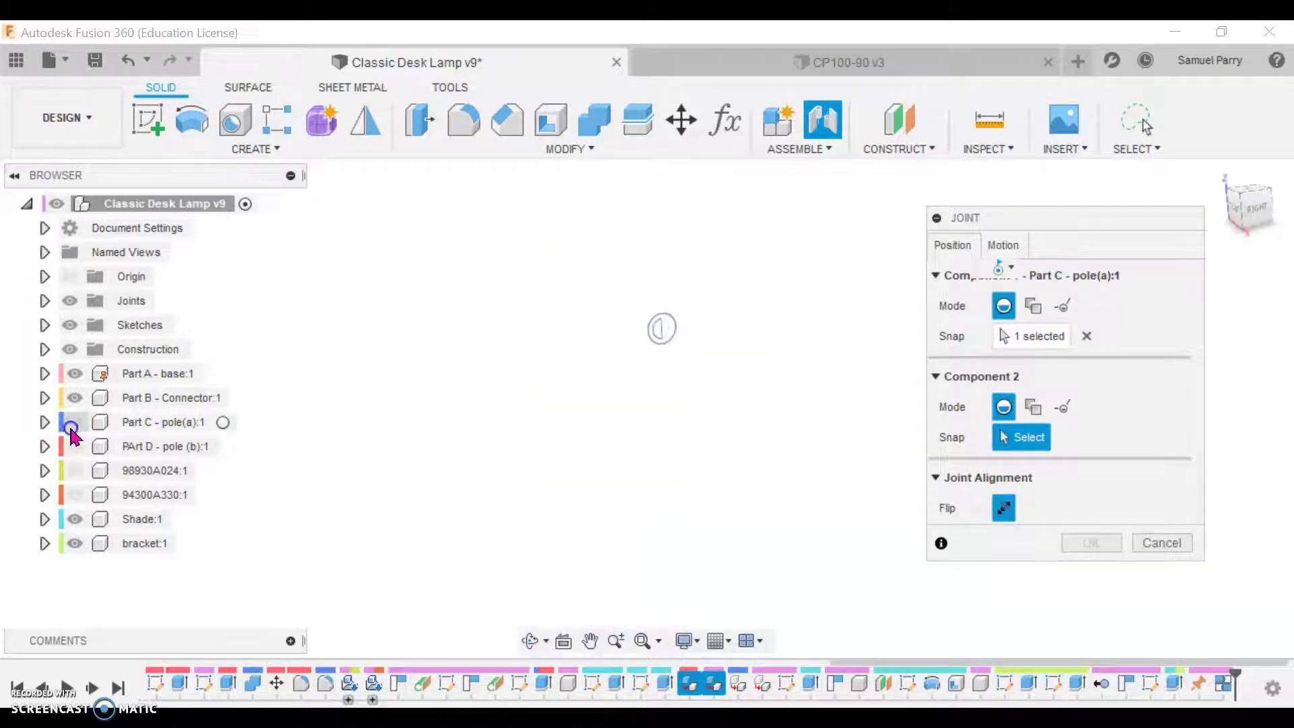
{"action": "left_click", "coordinate": [74, 447]}
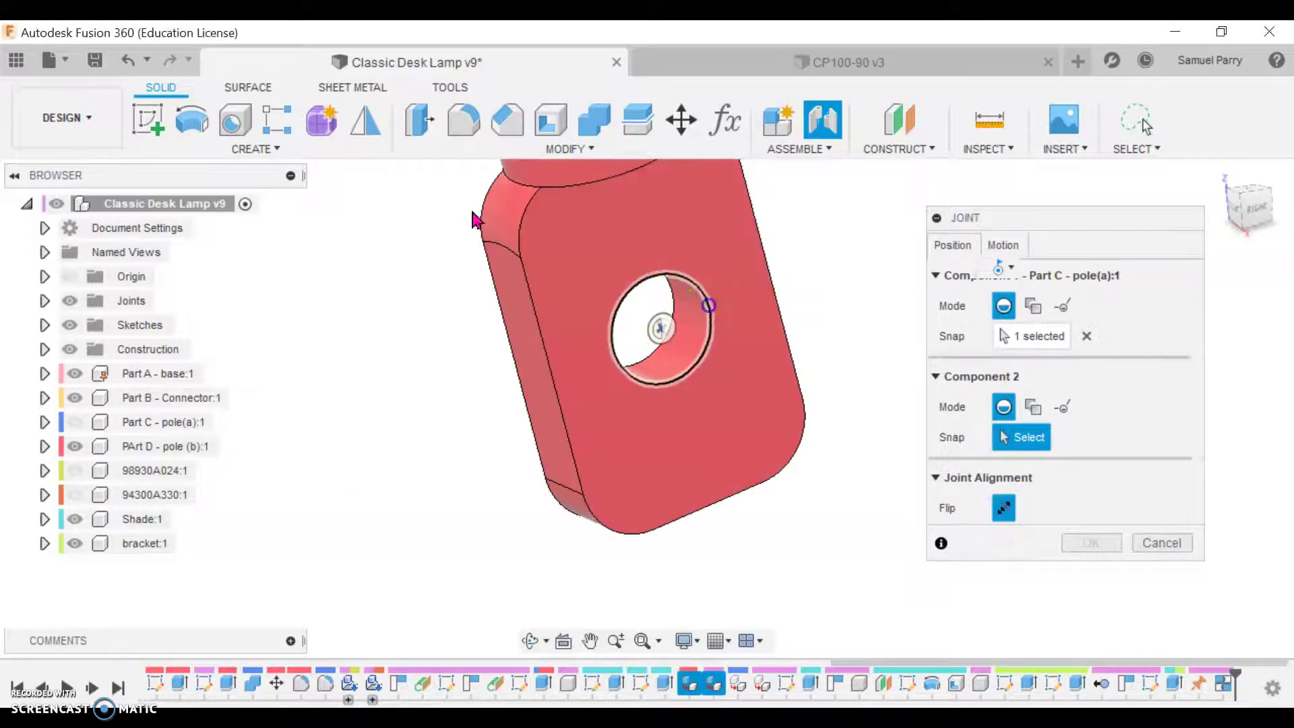
{"action": "left_click", "coordinate": [708, 305]}
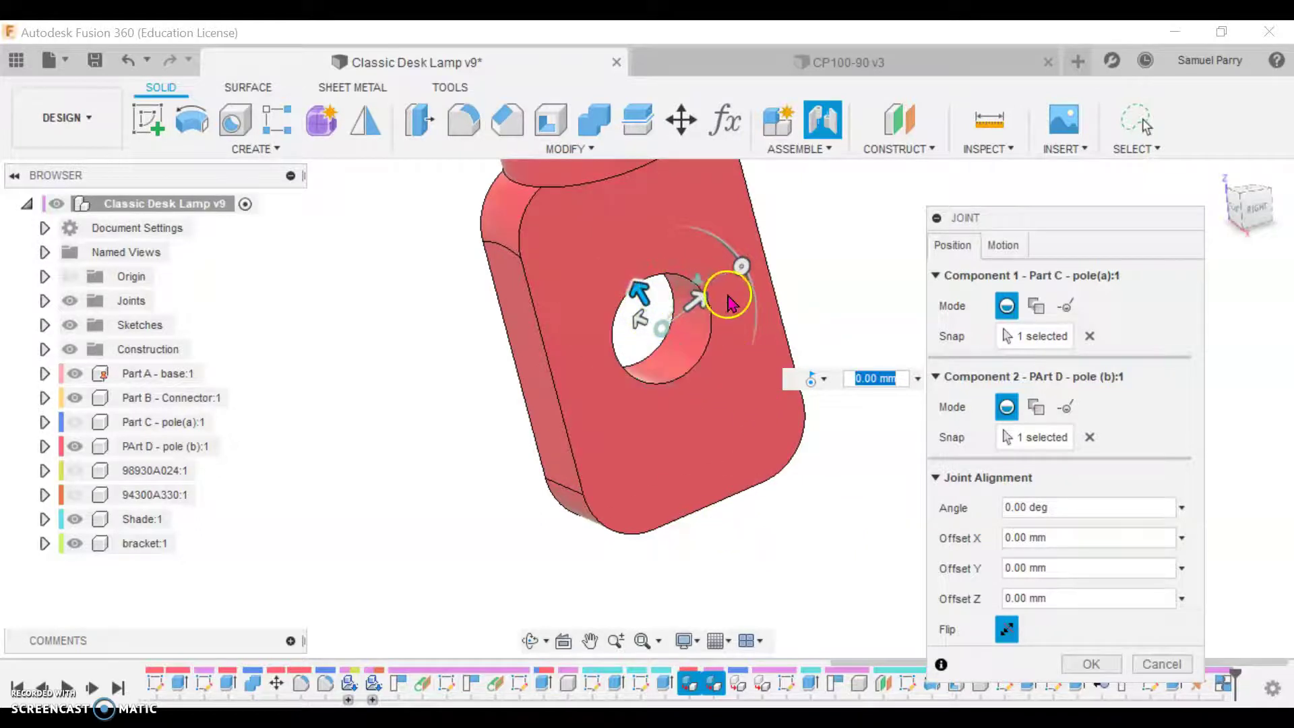
Toggle pole(a)'s visibility to check the joint alignment, accept the revolute joint, and leave pole(a) shown
{"action": "left_click", "coordinate": [77, 422]}
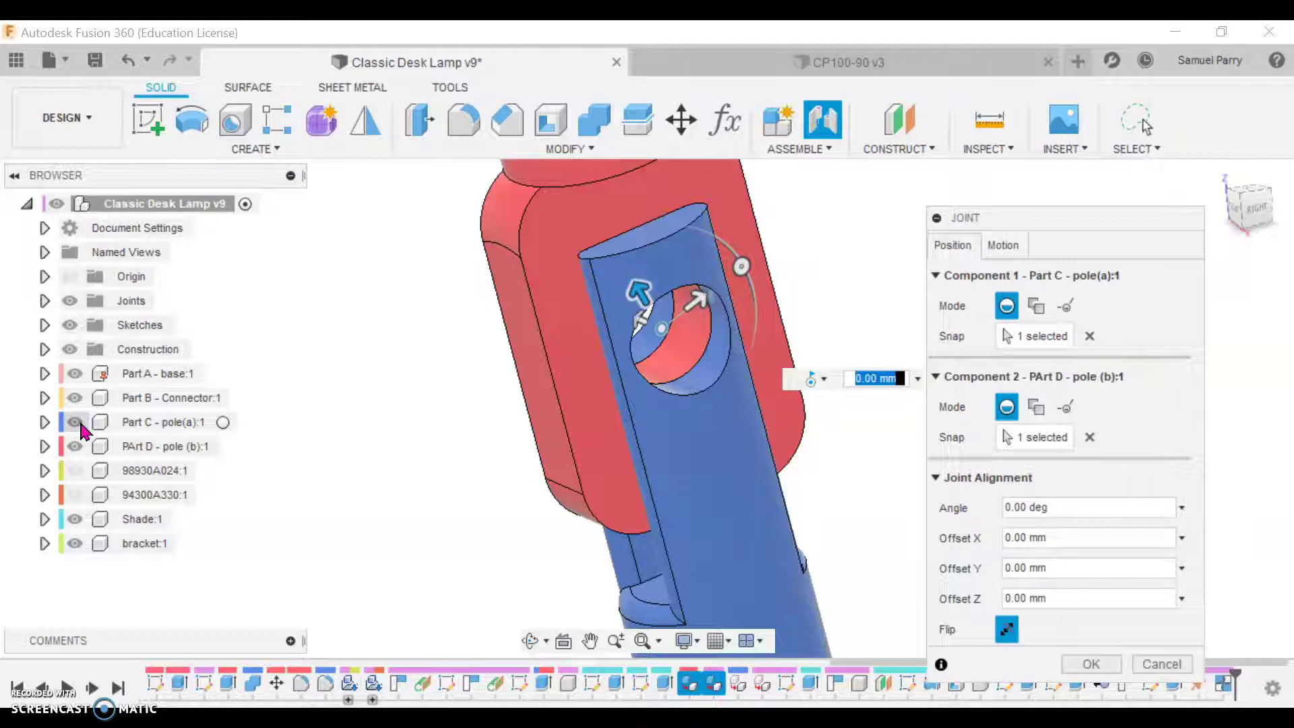
{"action": "left_click", "coordinate": [78, 423]}
{"action": "left_click", "coordinate": [77, 423]}
{"action": "left_click", "coordinate": [77, 422]}
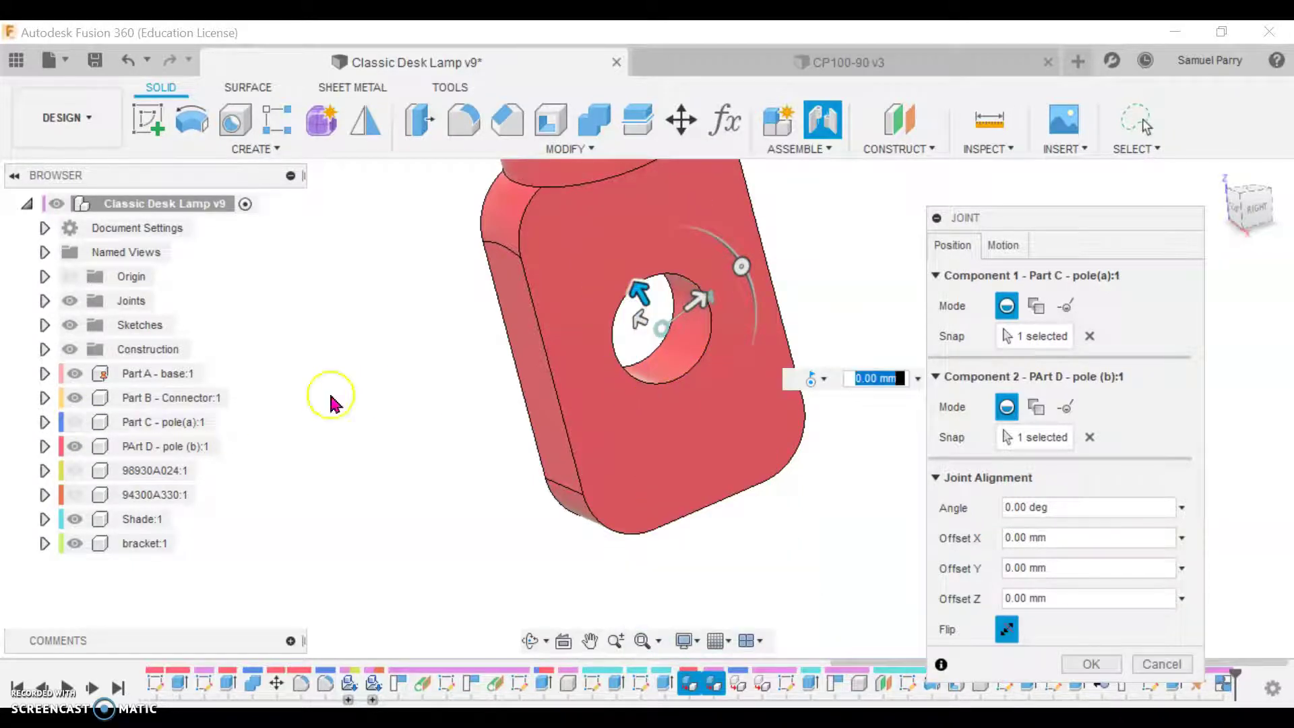
{"action": "left_click", "coordinate": [1091, 663]}
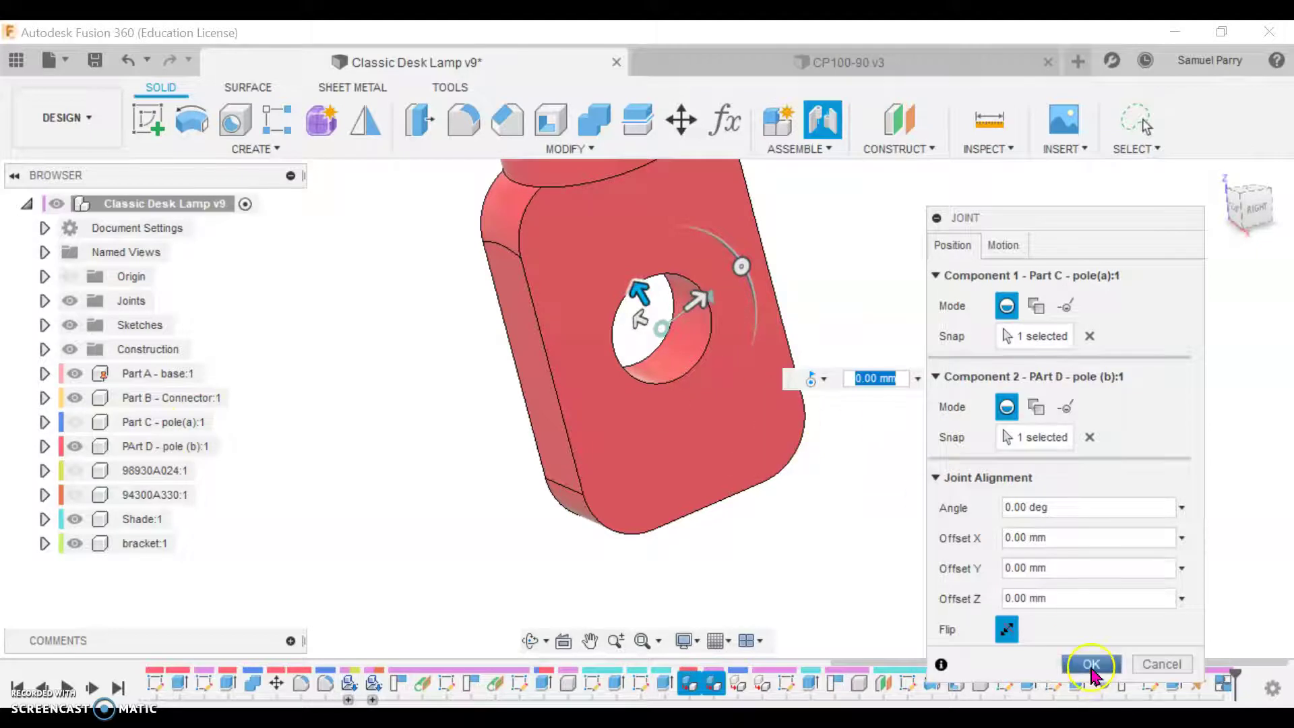
{"action": "left_click", "coordinate": [133, 399]}
{"action": "left_click", "coordinate": [75, 422]}
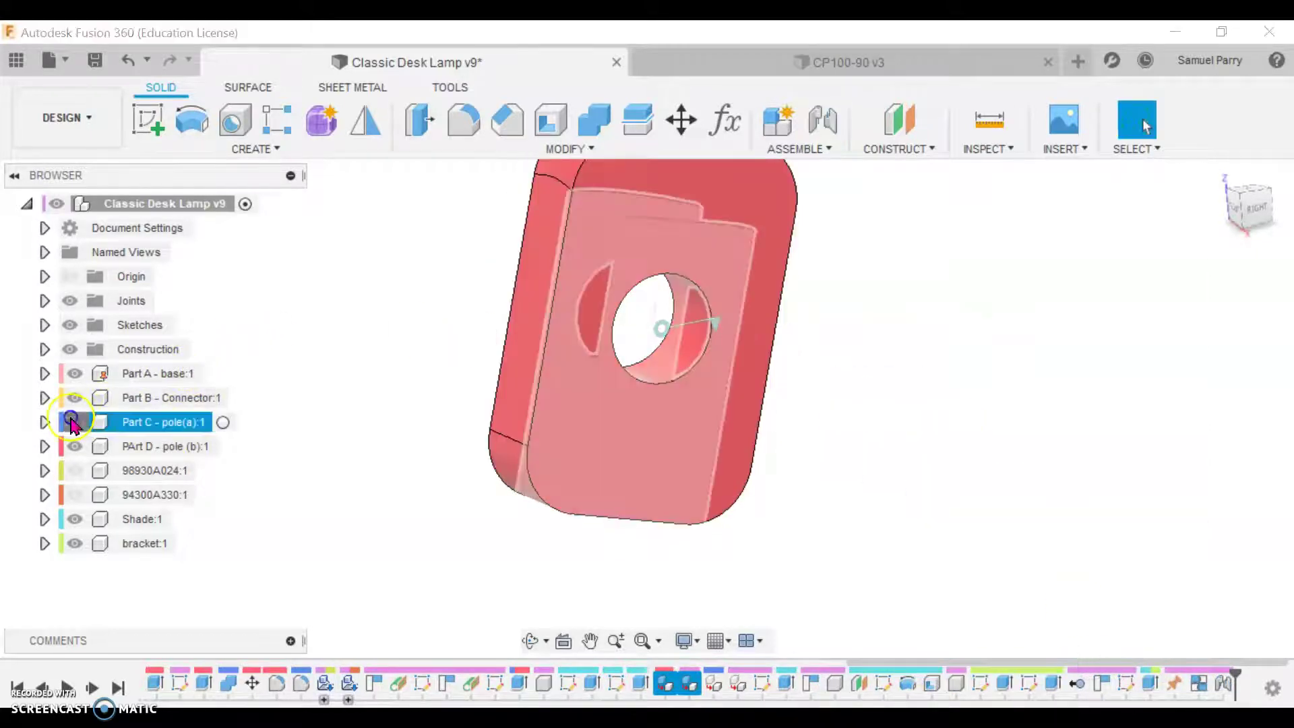
Swing the upper pole to test its hinge joint, and move the bracket clear of the shade and pole
{"action": "scroll", "coordinate": [358, 381], "scroll_direction": "down", "scroll_amount": 5}
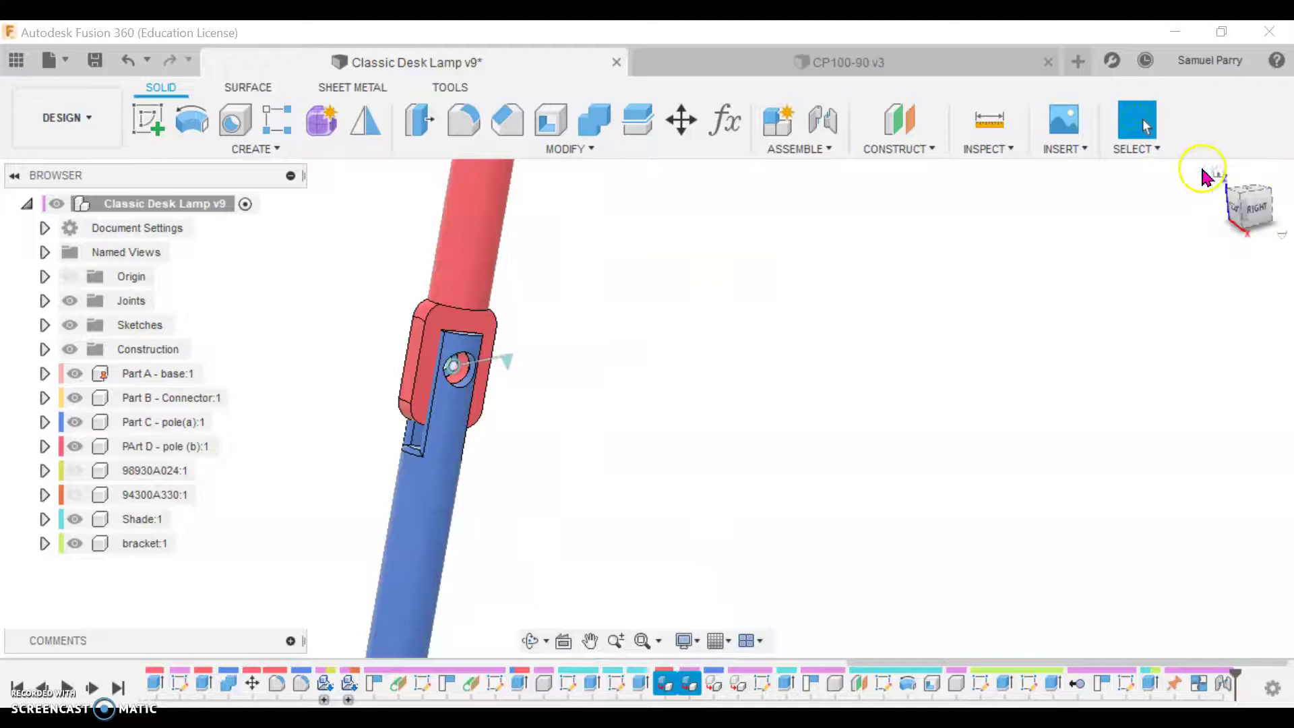
{"action": "left_click", "coordinate": [1208, 178]}
{"action": "left_click_drag", "start_coordinate": [714, 367], "coordinate": [711, 324]}
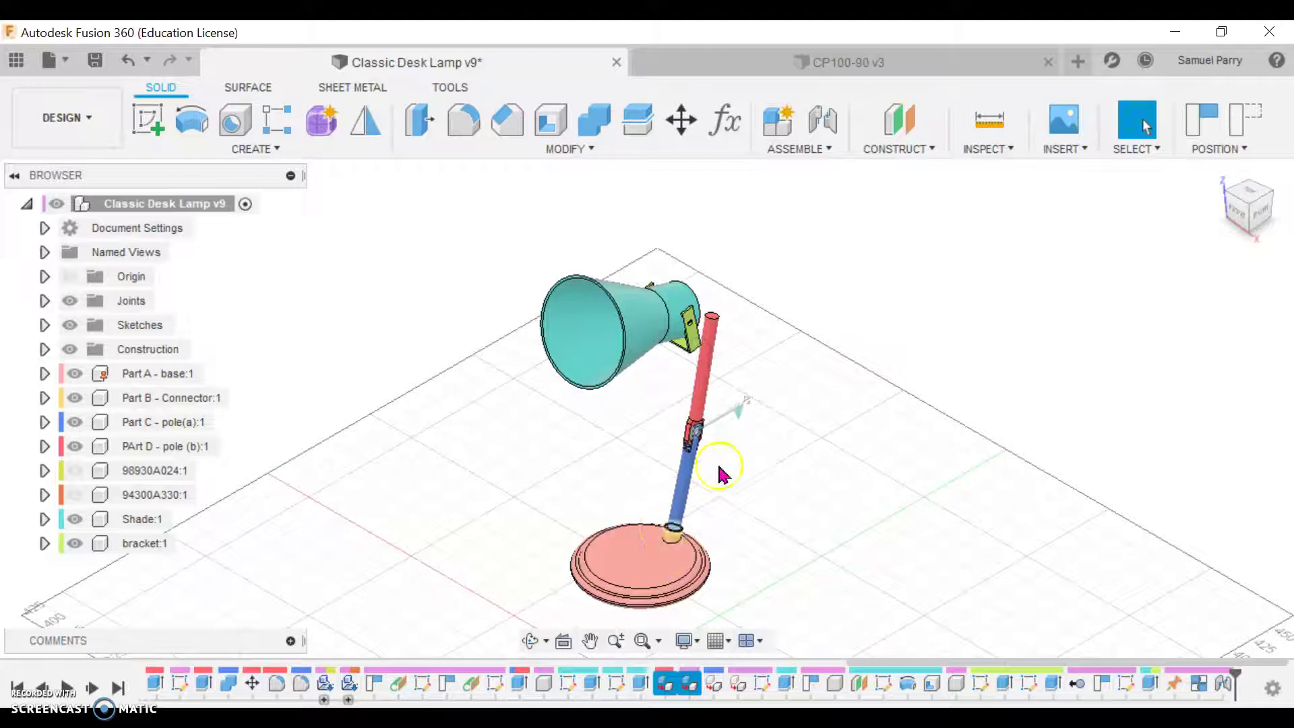
{"action": "left_click_drag", "start_coordinate": [696, 384], "coordinate": [779, 245]}
{"action": "middle_click_drag", "start_coordinate": [779, 270], "coordinate": [760, 173], "text": "shift"}
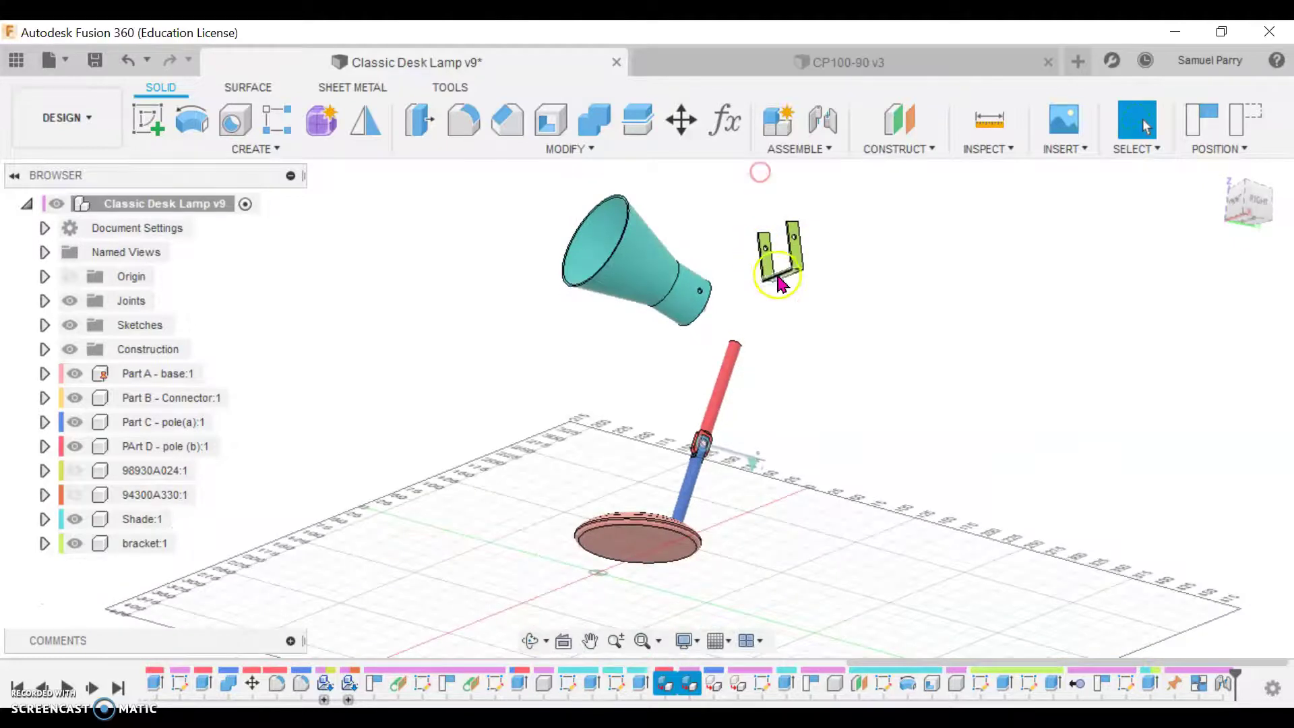
Move the shade clear of the upper pole, capture the position, and set a new joint's motion type to Rigid
{"action": "middle_click_drag", "start_coordinate": [760, 312], "coordinate": [733, 358], "text": "shift"}
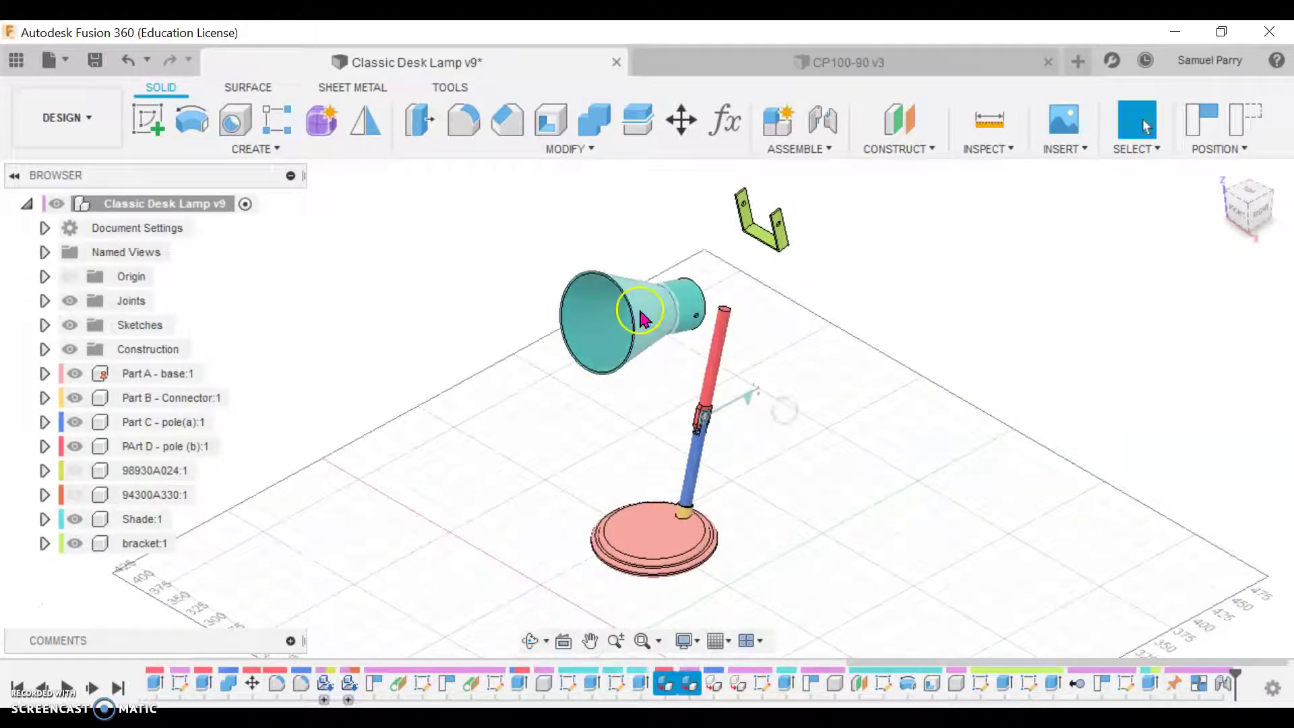
{"action": "left_click_drag", "start_coordinate": [655, 310], "coordinate": [597, 277]}
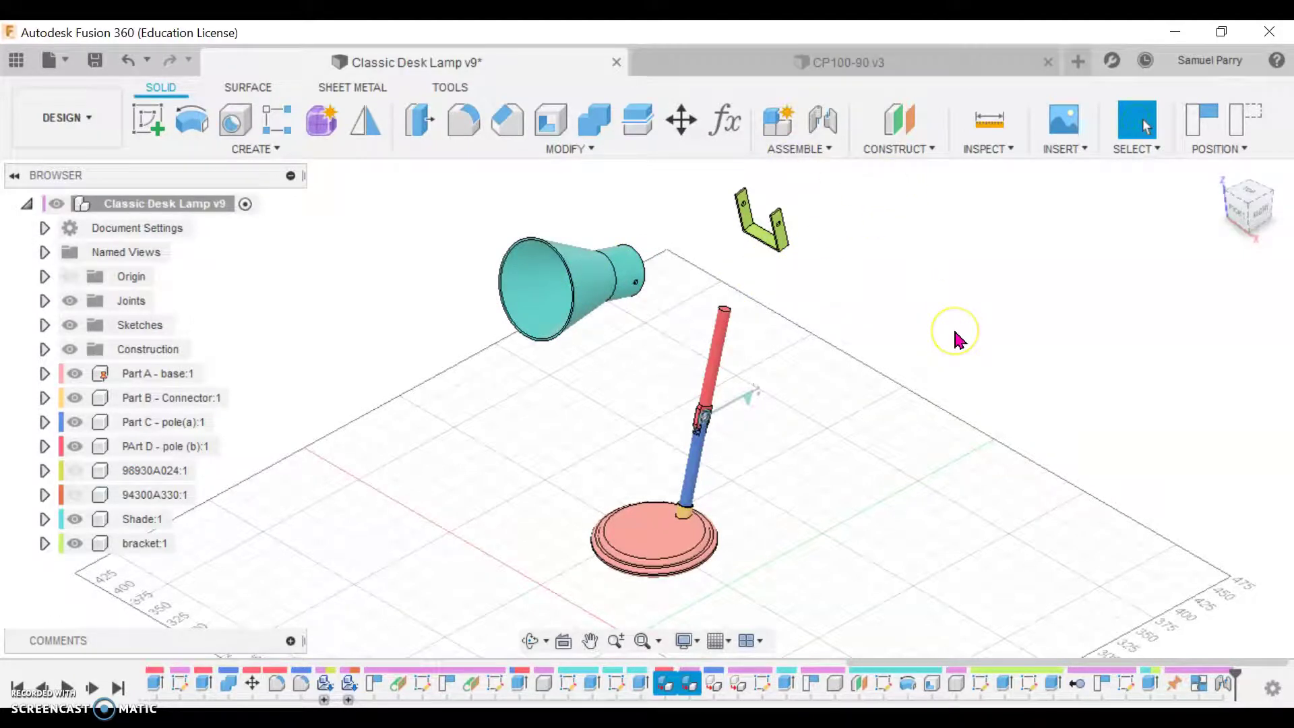
{"action": "key", "text": "j"}
{"action": "left_click", "coordinate": [759, 406]}
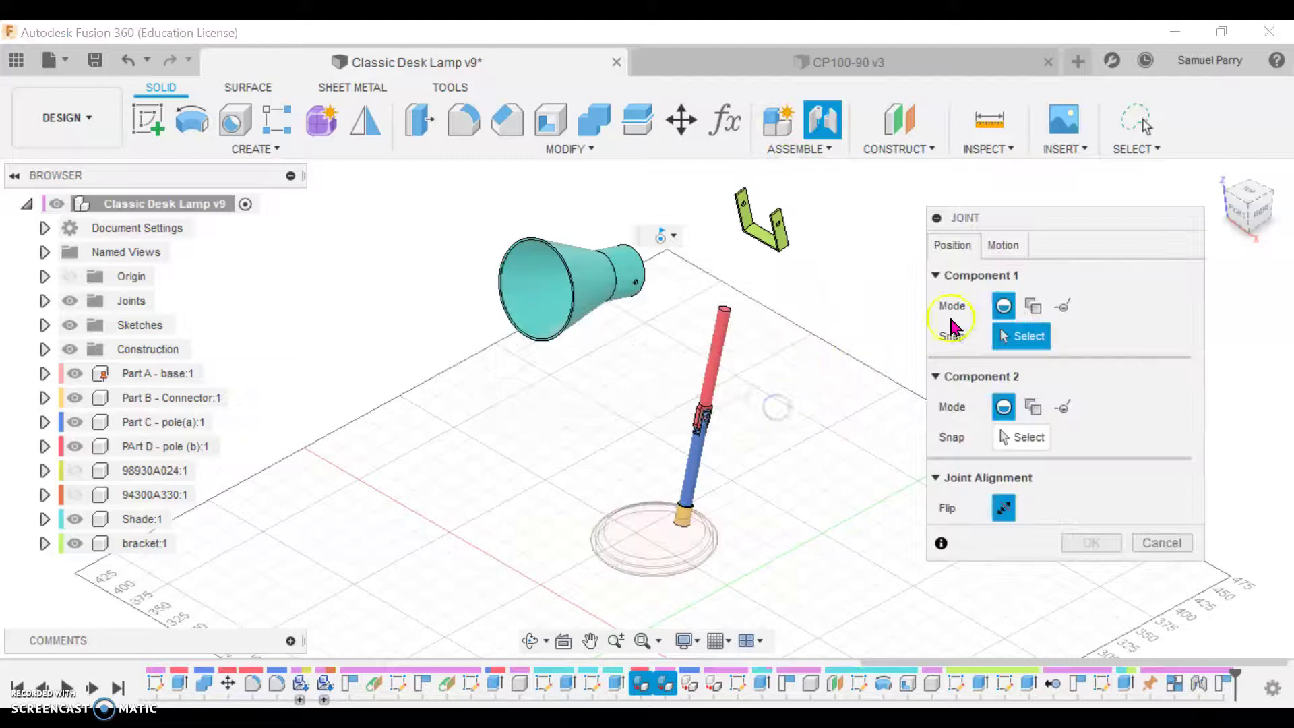
{"action": "left_click", "coordinate": [1002, 245]}
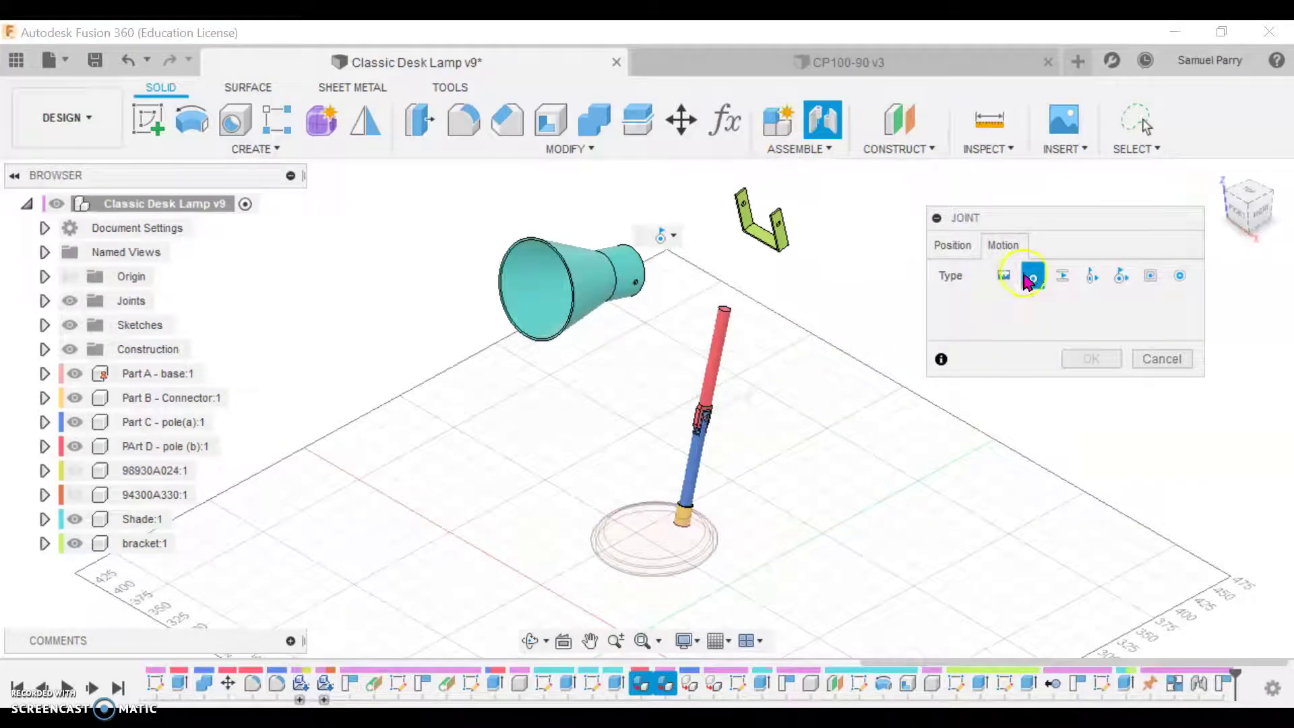
{"action": "left_click", "coordinate": [1005, 276]}
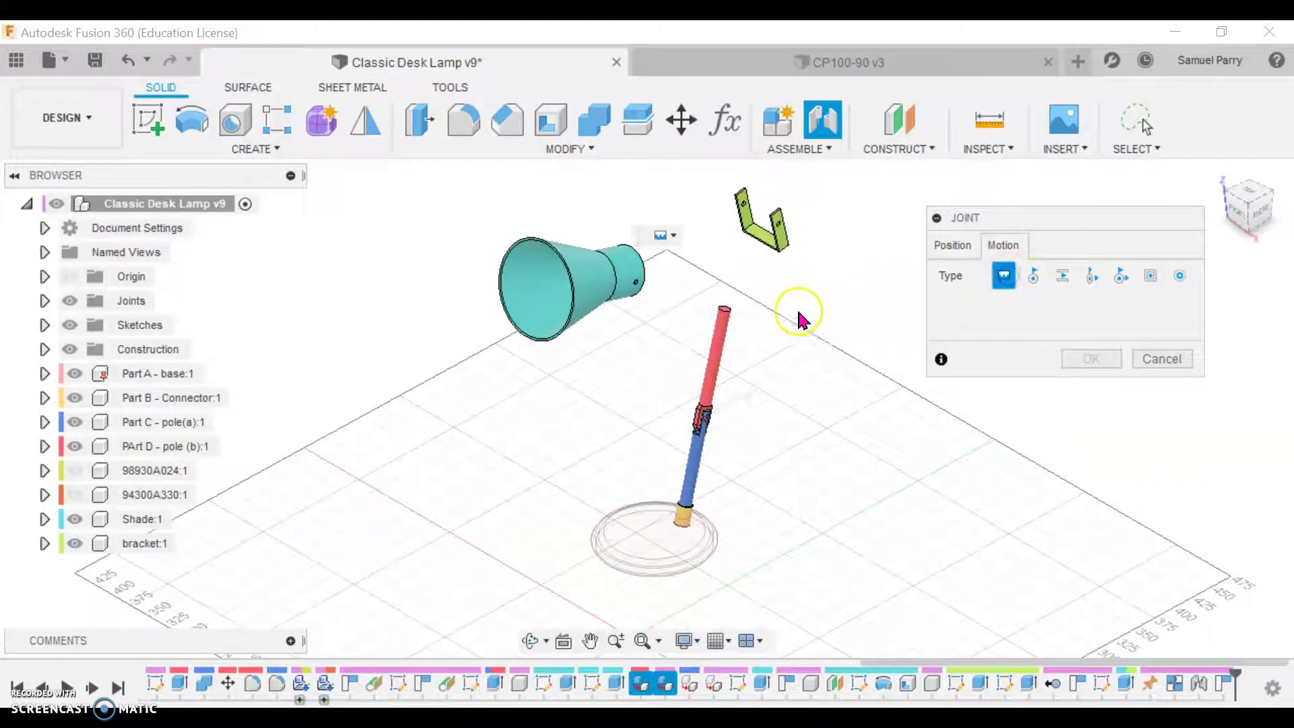
Rigidly joint the top-end centre of pole (b) to the centre of the bracket's underside and accept the joint
{"action": "left_click", "coordinate": [962, 251]}
{"action": "scroll", "coordinate": [721, 326], "scroll_direction": "up", "scroll_amount": 5}
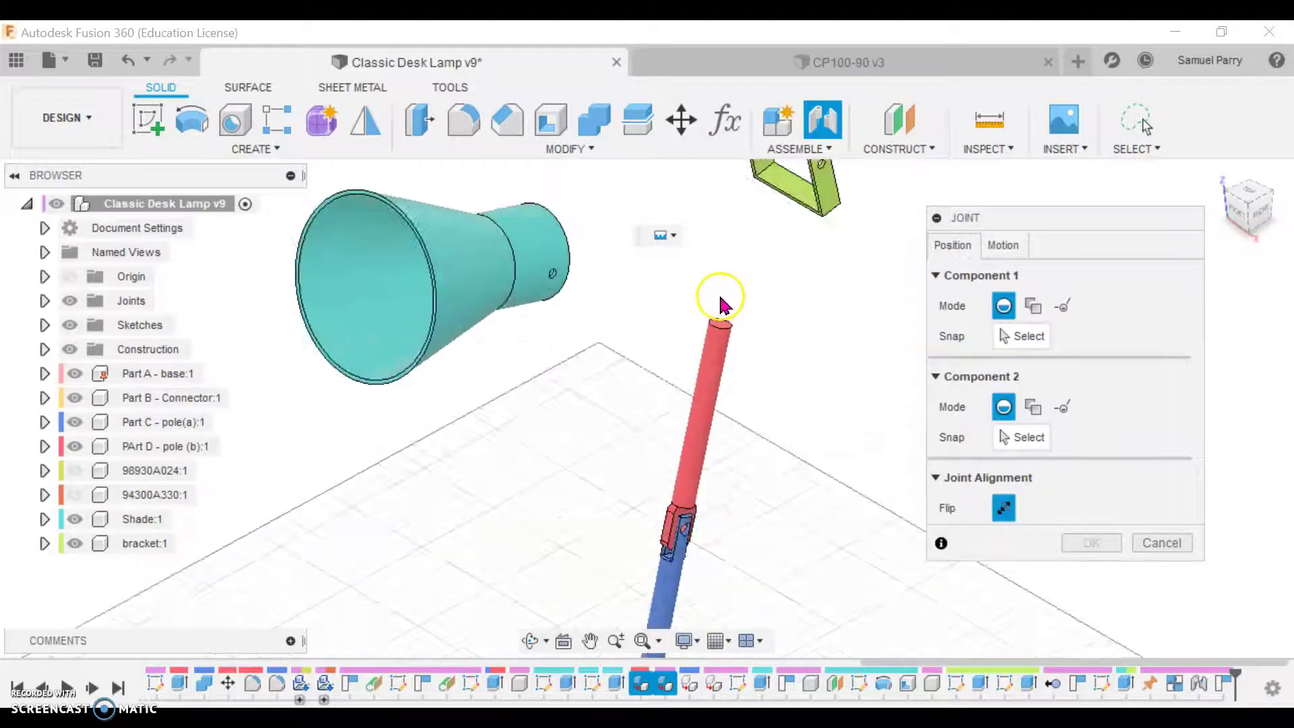
{"action": "left_click", "coordinate": [1017, 341]}
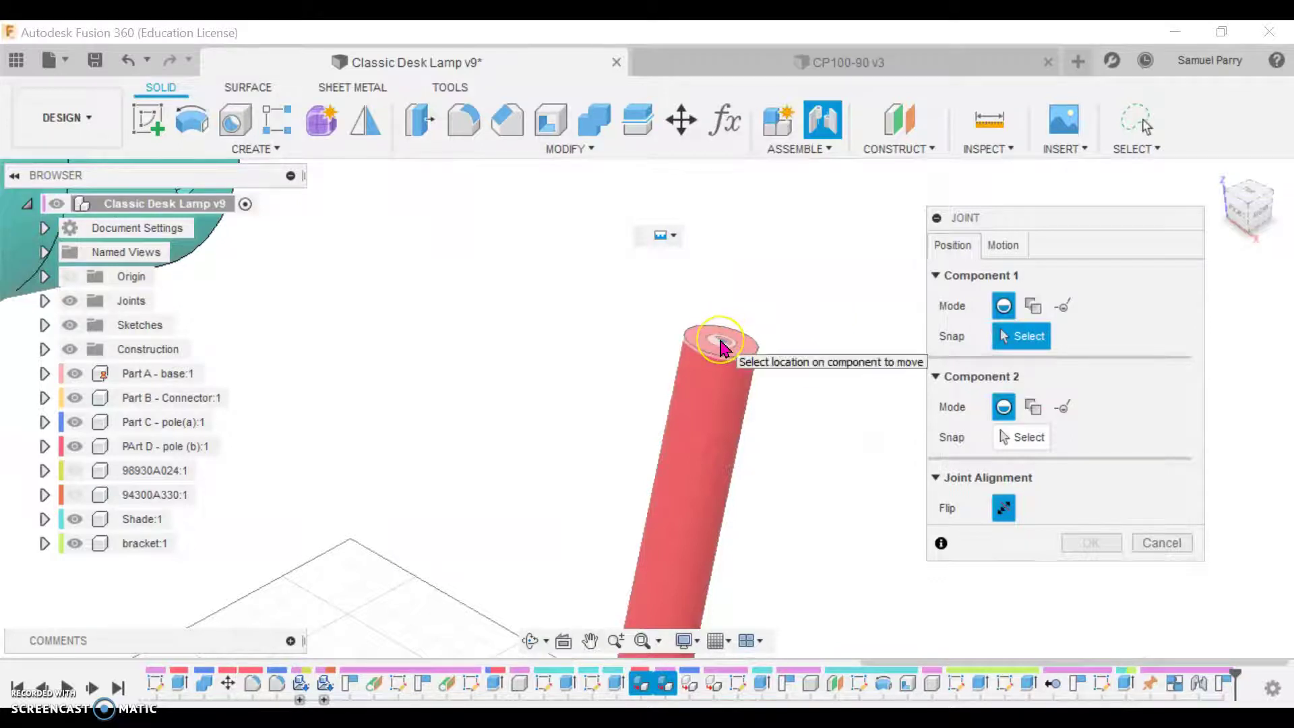
{"action": "left_click", "coordinate": [720, 347]}
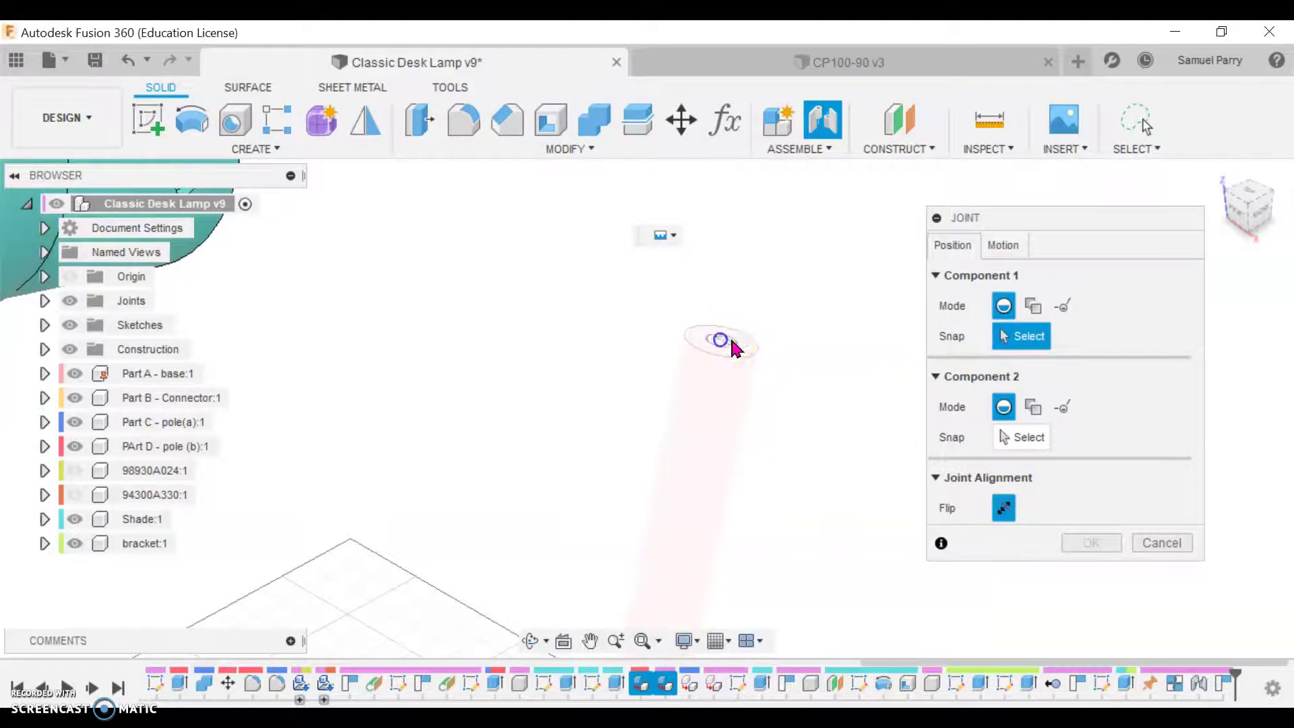
{"action": "scroll", "coordinate": [775, 350], "scroll_direction": "down", "scroll_amount": 5}
{"action": "middle_click_drag", "start_coordinate": [827, 290], "coordinate": [853, 280], "text": "shift"}
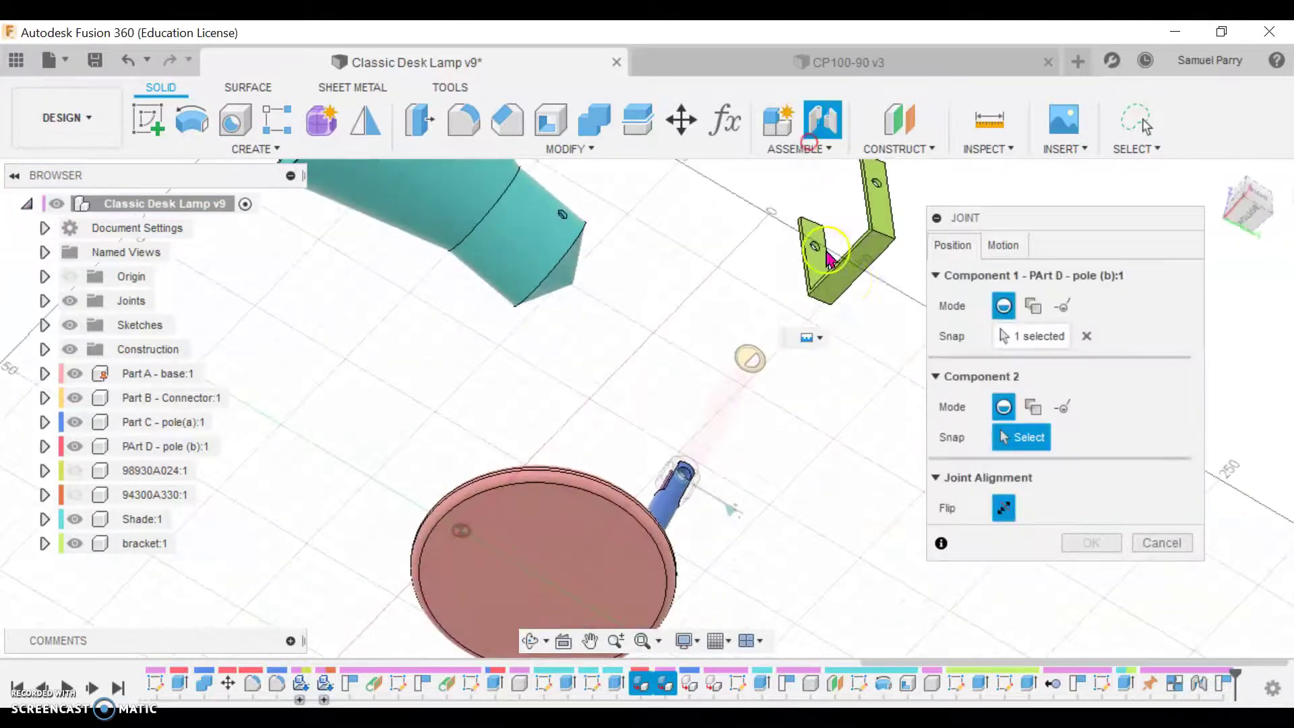
{"action": "left_click", "coordinate": [853, 280]}
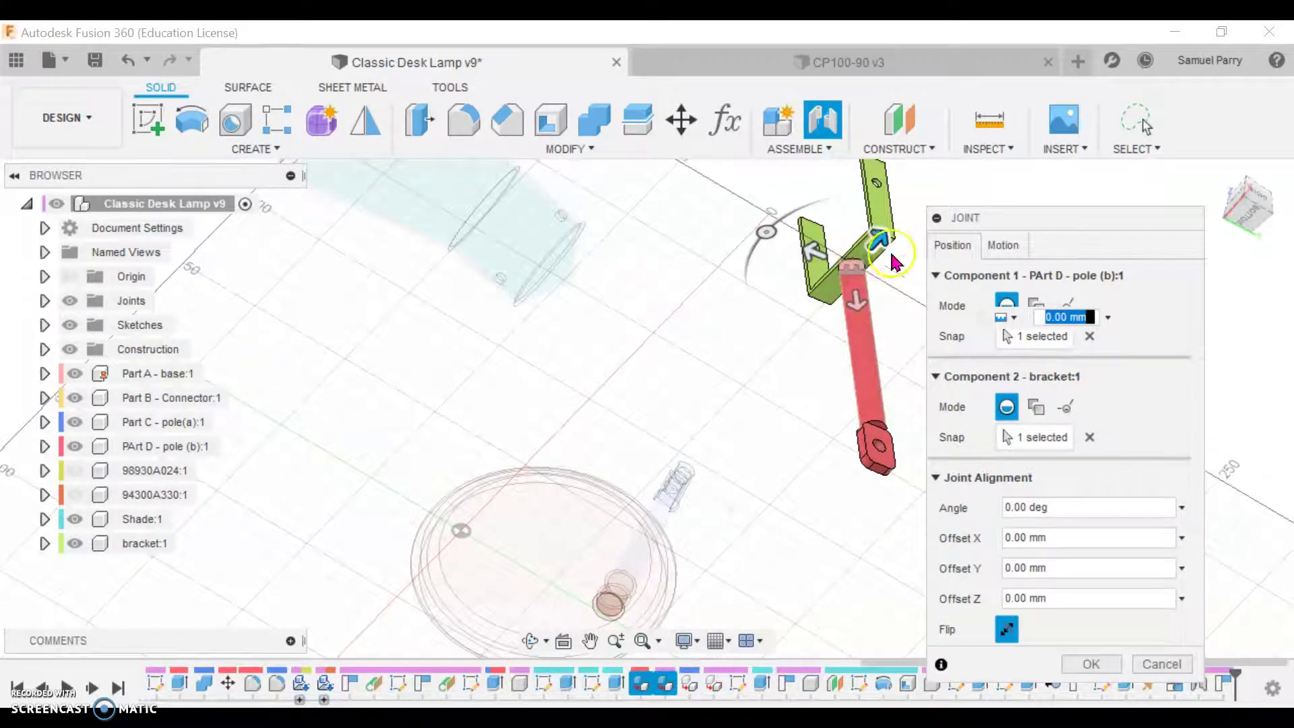
{"action": "left_click", "coordinate": [1105, 667]}
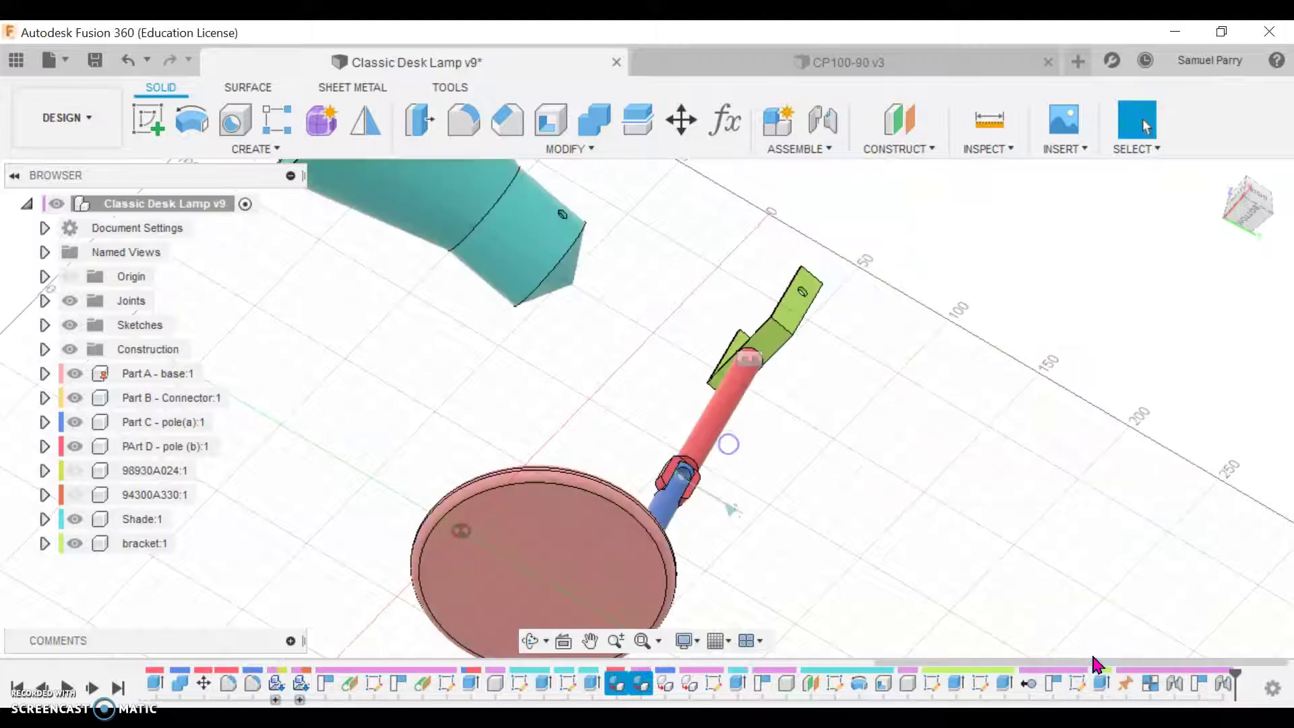
Swing the upper pole with its attached bracket to test that both move together
{"action": "middle_click_drag", "start_coordinate": [914, 435], "coordinate": [938, 508], "text": "shift"}
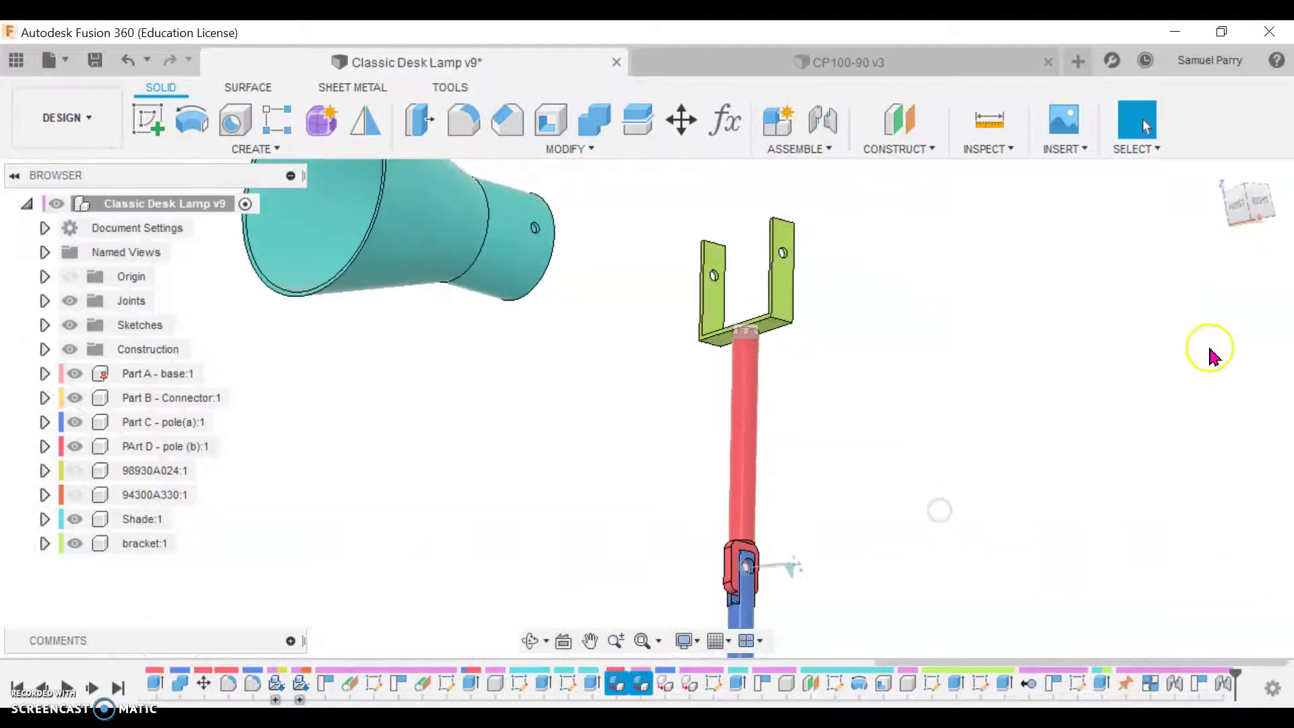
{"action": "left_click", "coordinate": [1216, 180]}
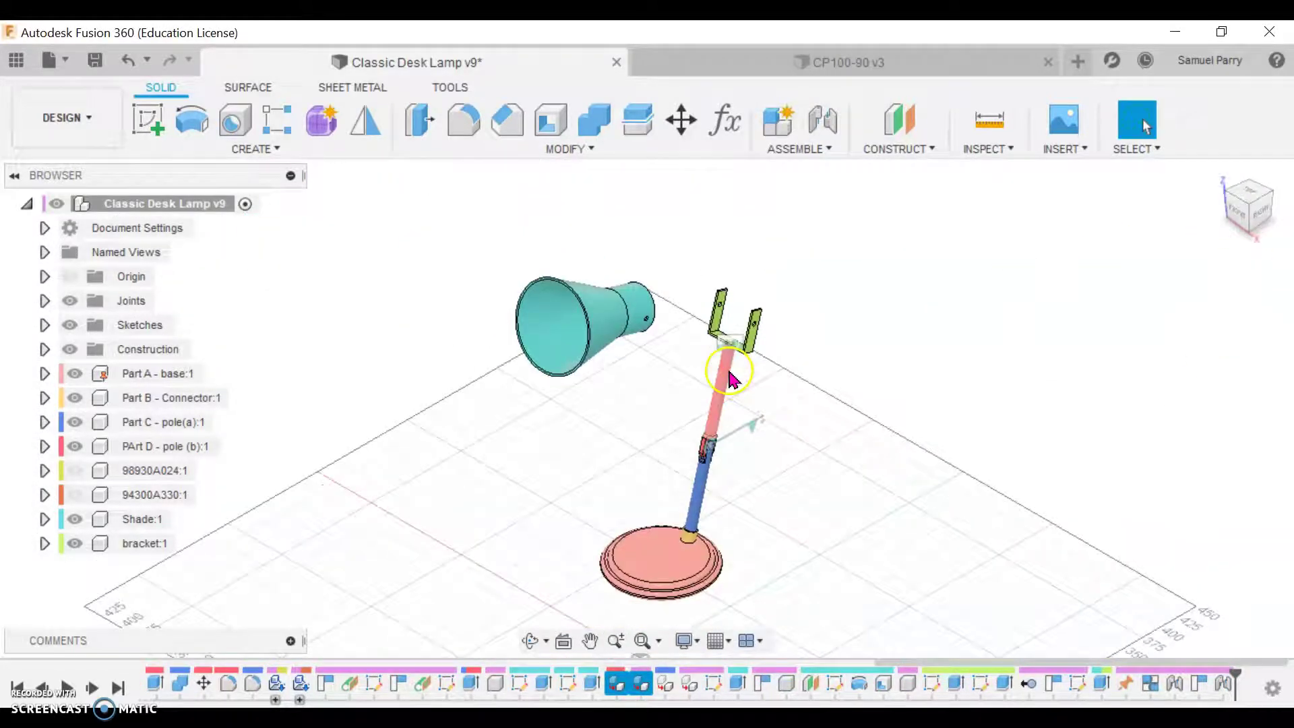
{"action": "mouse_move", "coordinate": [705, 366]}
{"action": "left_mouse_down"}
{"action": "mouse_move", "coordinate": [675, 380]}
{"action": "mouse_move", "coordinate": [736, 346]}
{"action": "mouse_move", "coordinate": [725, 353]}
{"action": "mouse_move", "coordinate": [658, 317]}
{"action": "mouse_move", "coordinate": [774, 338]}
{"action": "mouse_move", "coordinate": [681, 382]}
{"action": "mouse_move", "coordinate": [741, 353]}
{"action": "mouse_move", "coordinate": [709, 379]}
{"action": "left_mouse_up"}
{"action": "scroll", "coordinate": [709, 379], "scroll_direction": "up", "scroll_amount": 8}
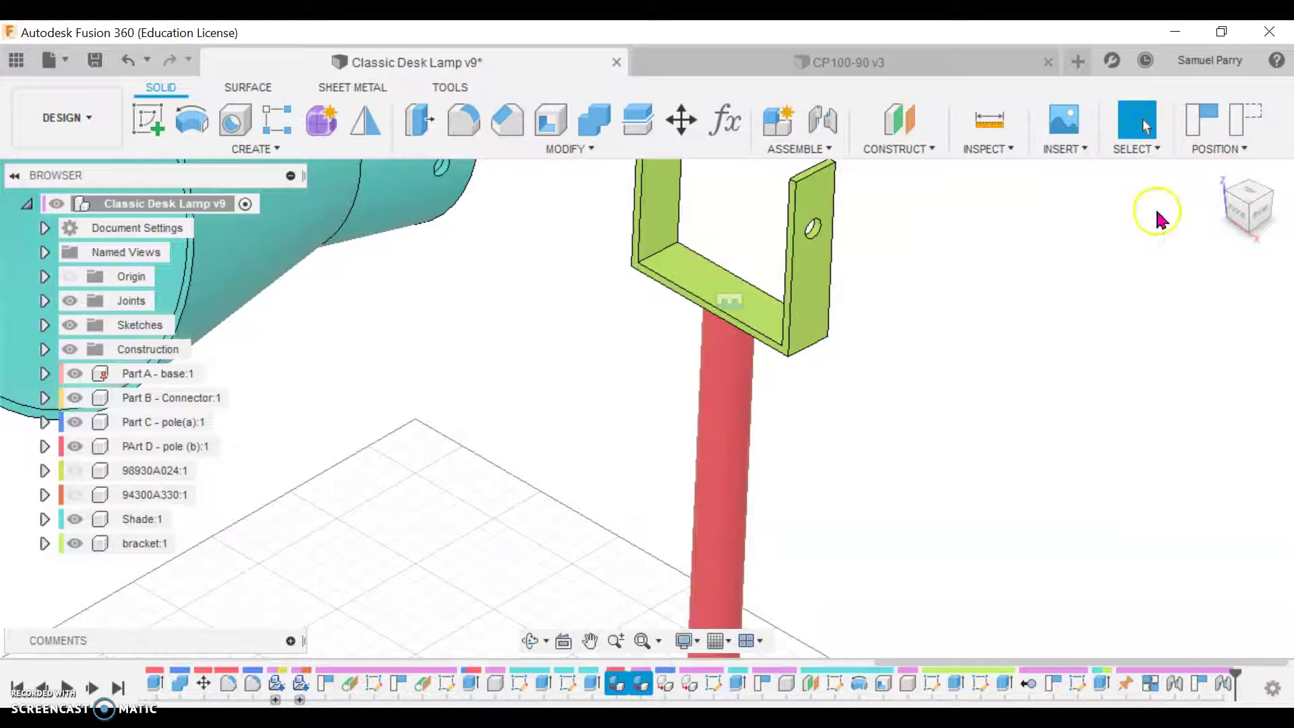
Start a joint between the shade and bracket, capturing the current position and setting the motion type to Revolute
{"action": "left_click", "coordinate": [1217, 174]}
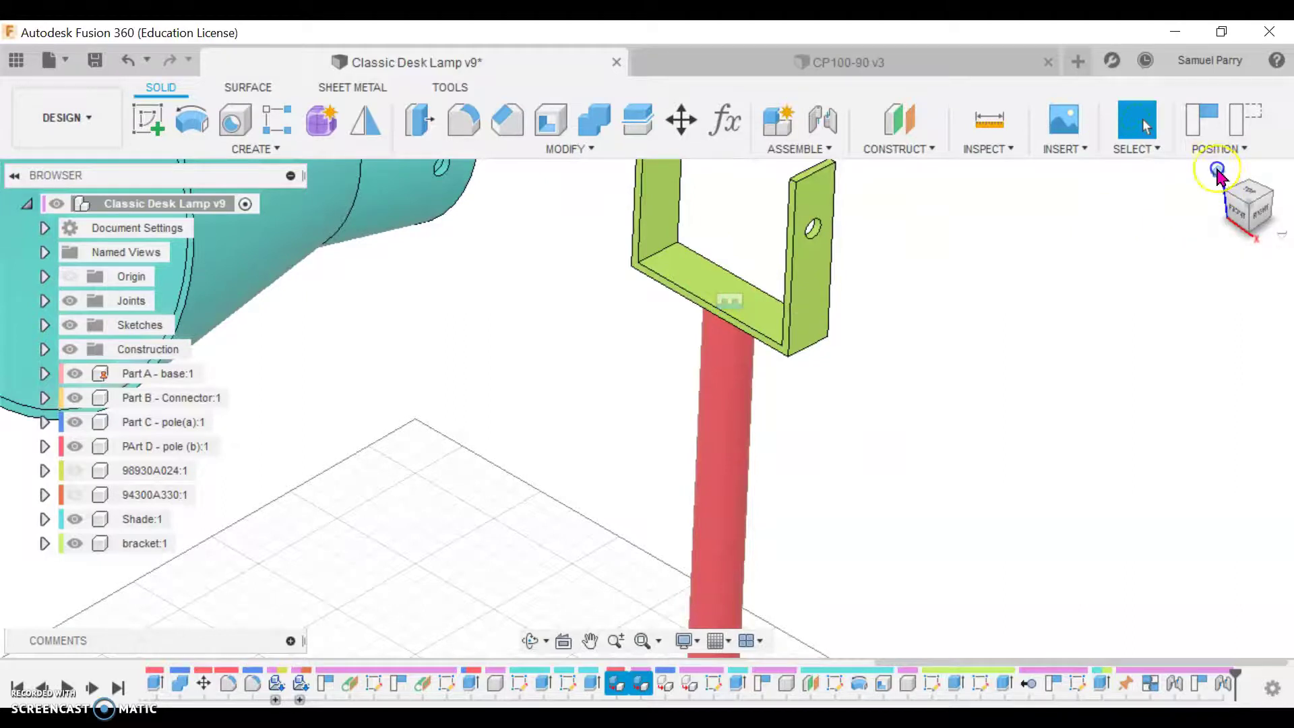
{"action": "scroll", "coordinate": [645, 357], "scroll_direction": "up", "scroll_amount": 3}
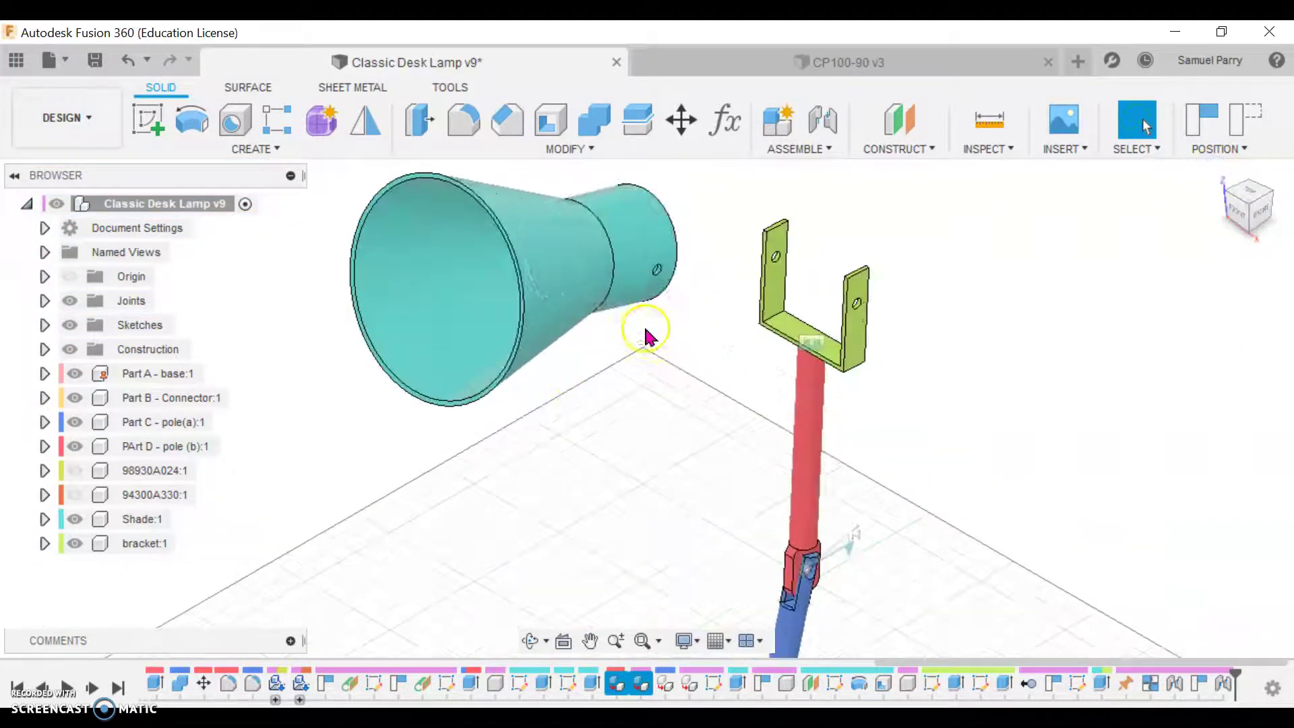
{"action": "scroll", "coordinate": [724, 310], "scroll_direction": "up", "scroll_amount": 3}
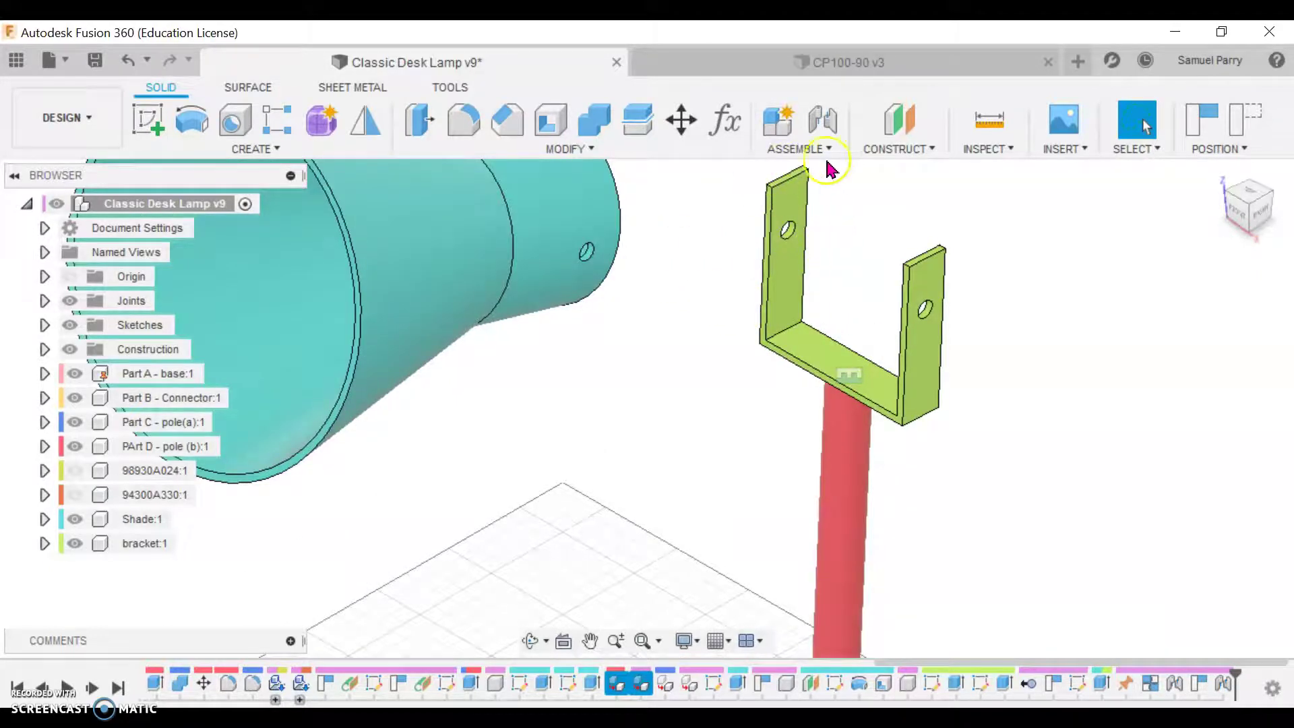
{"action": "key", "text": "j"}
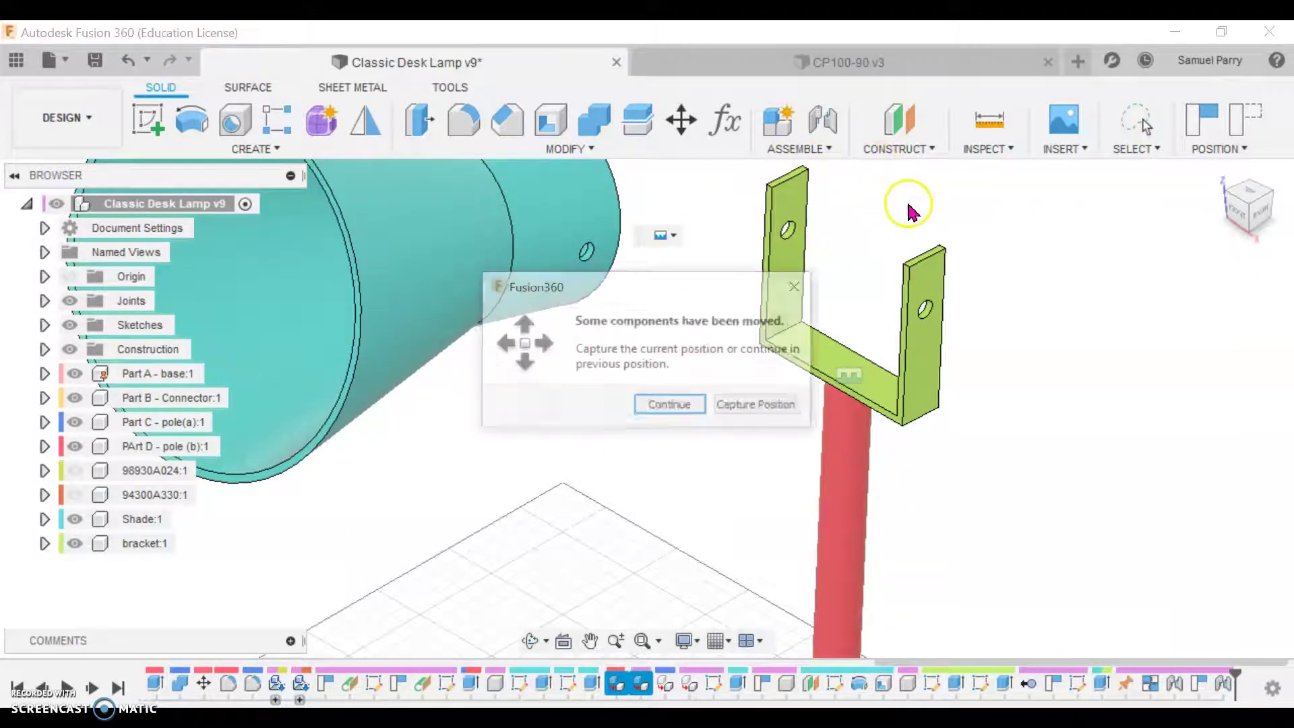
{"action": "left_click", "coordinate": [769, 407]}
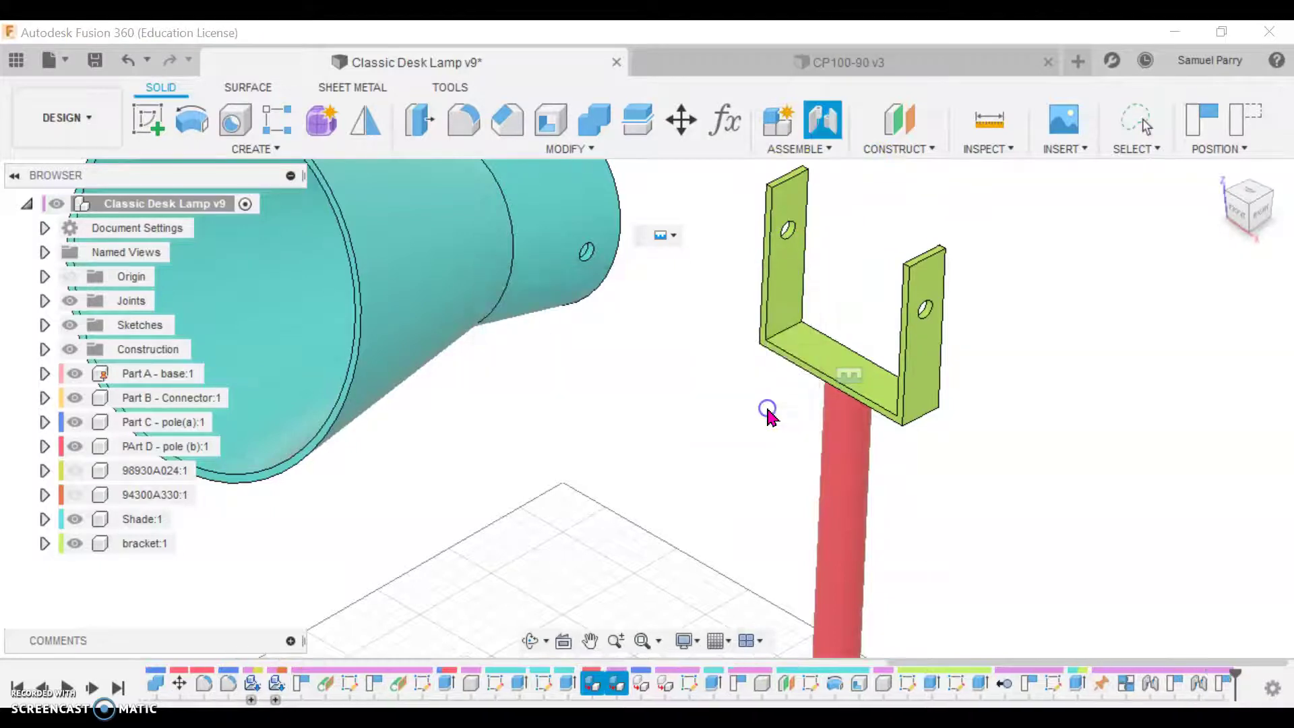
{"action": "left_click", "coordinate": [1006, 246]}
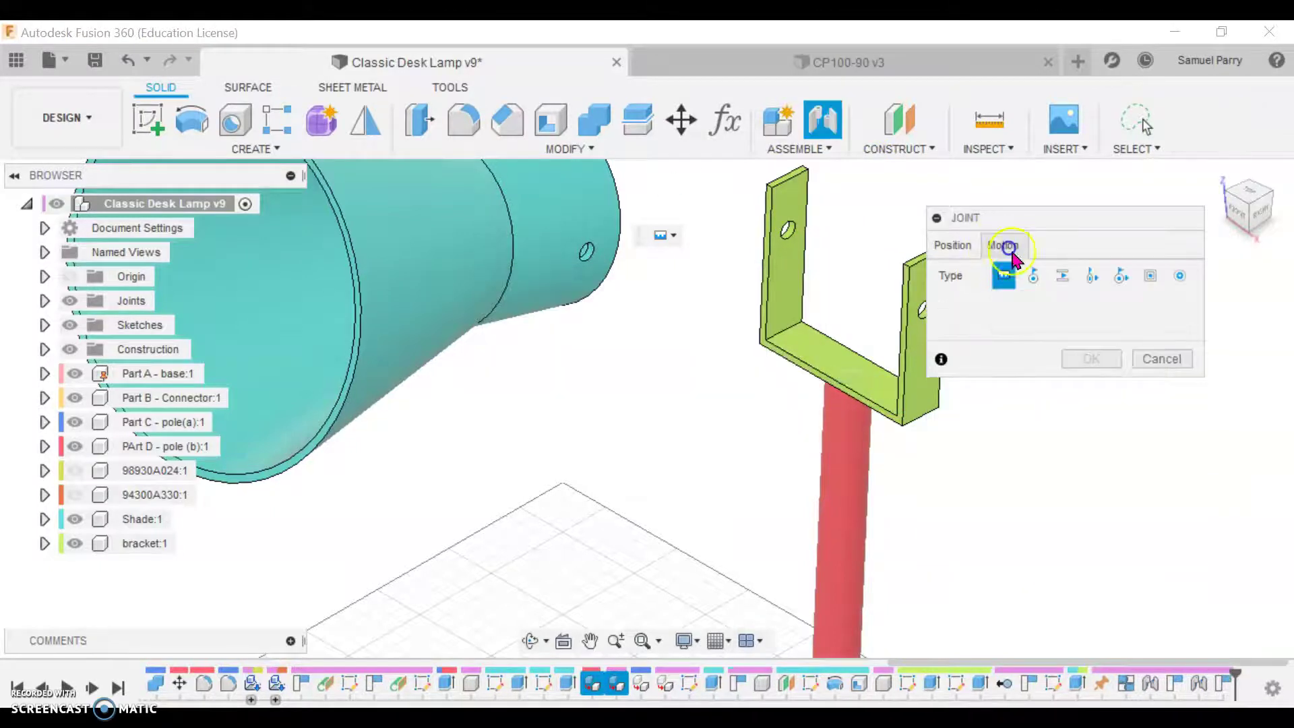
{"action": "left_click", "coordinate": [1033, 276]}
{"action": "scroll", "coordinate": [605, 300], "scroll_direction": "up", "scroll_amount": 5}
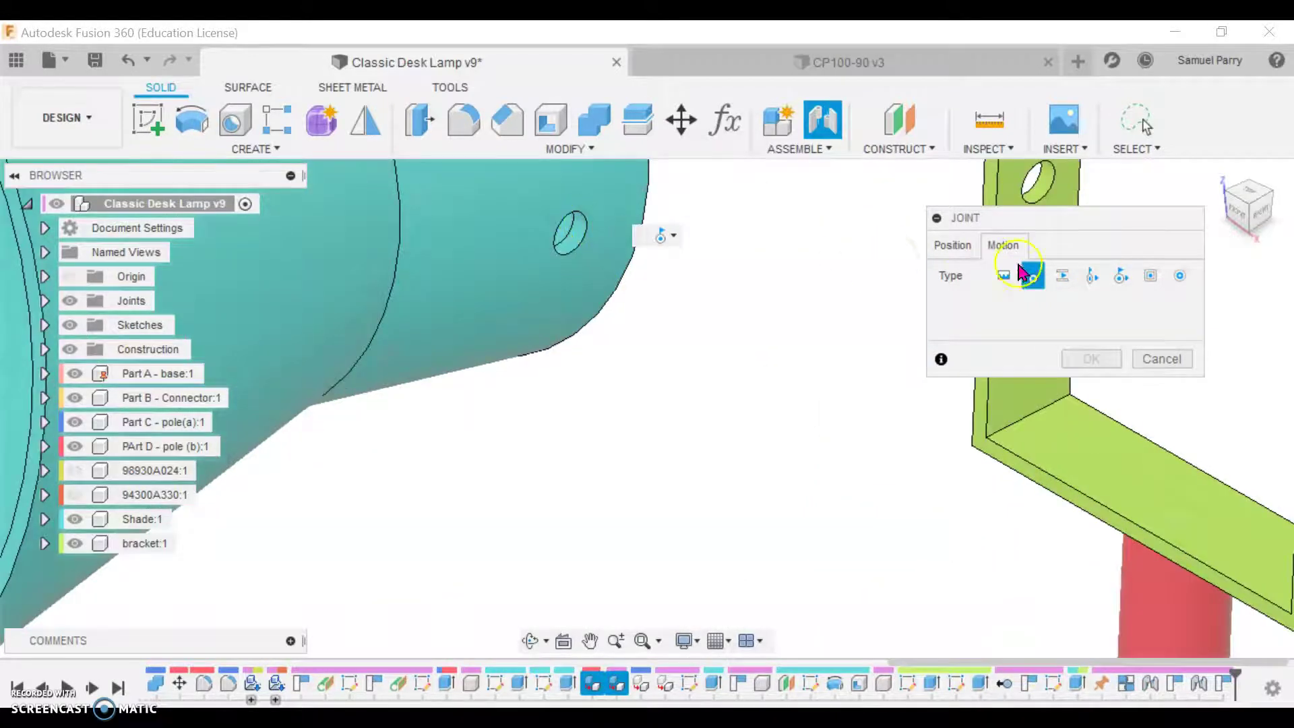
Snap the joint to the hole in the shade's neck as component 1 and the inner hole of the bracket arm as component 2
{"action": "left_click", "coordinate": [951, 245]}
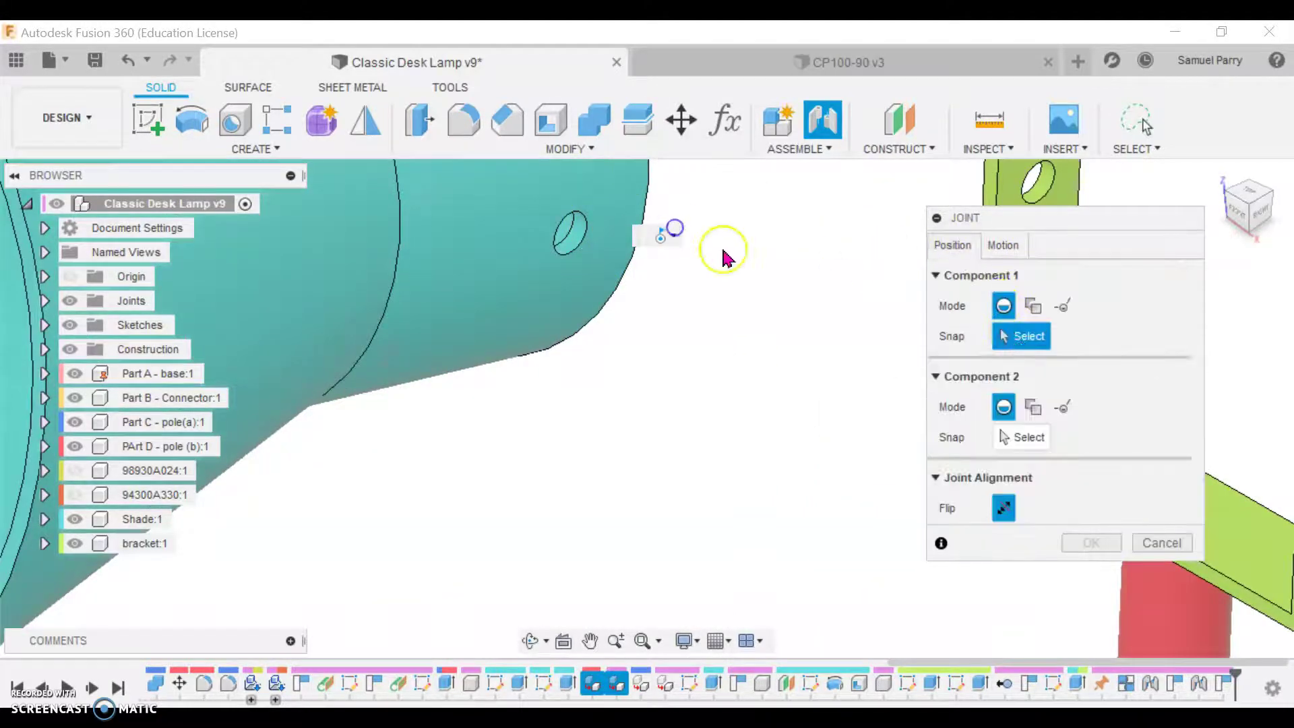
{"action": "left_click", "coordinate": [578, 235]}
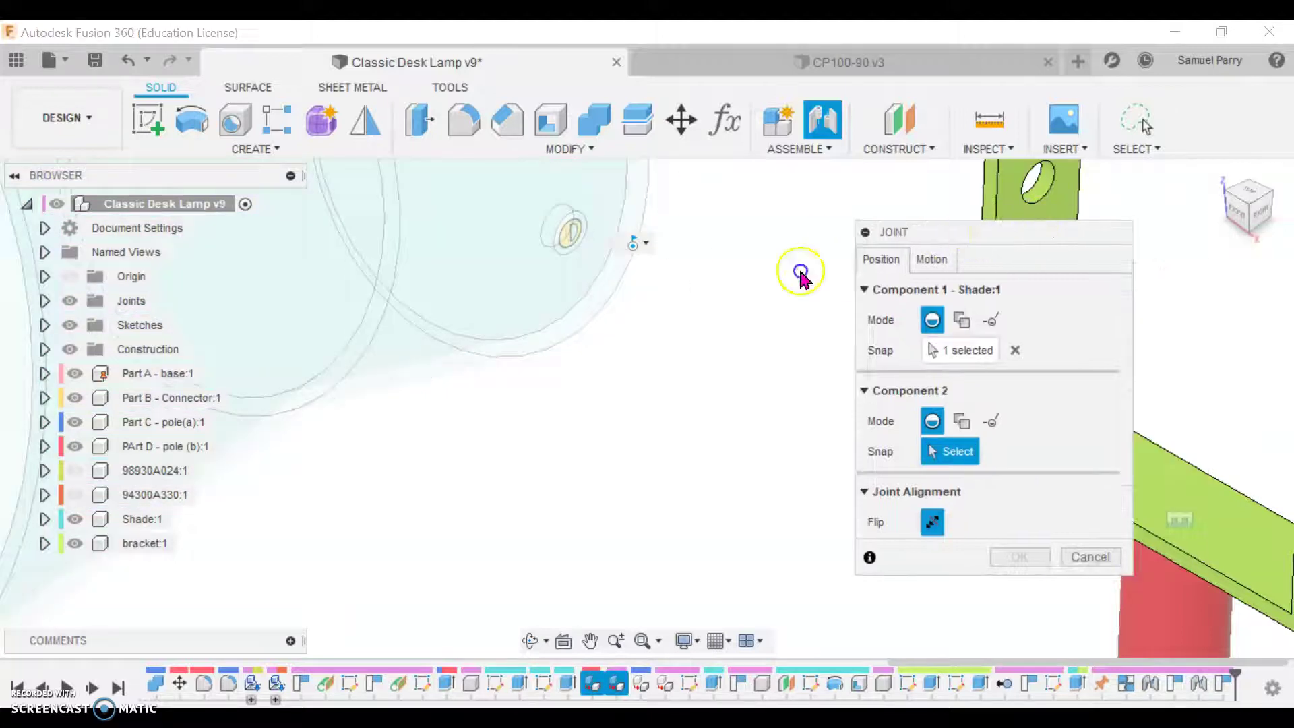
{"action": "scroll", "coordinate": [1062, 372], "scroll_direction": "down", "scroll_amount": 5}
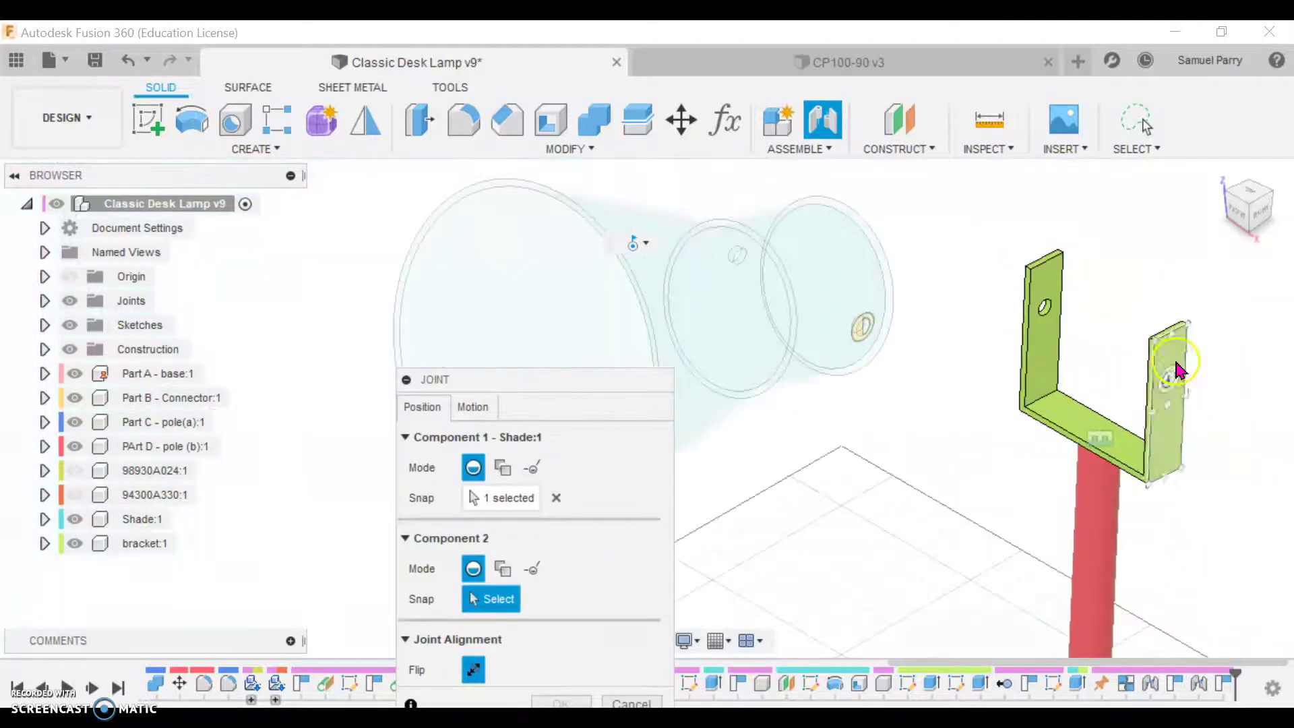
{"action": "scroll", "coordinate": [1170, 398], "scroll_direction": "up", "scroll_amount": 6}
{"action": "scroll", "coordinate": [1168, 416], "scroll_direction": "up", "scroll_amount": 2}
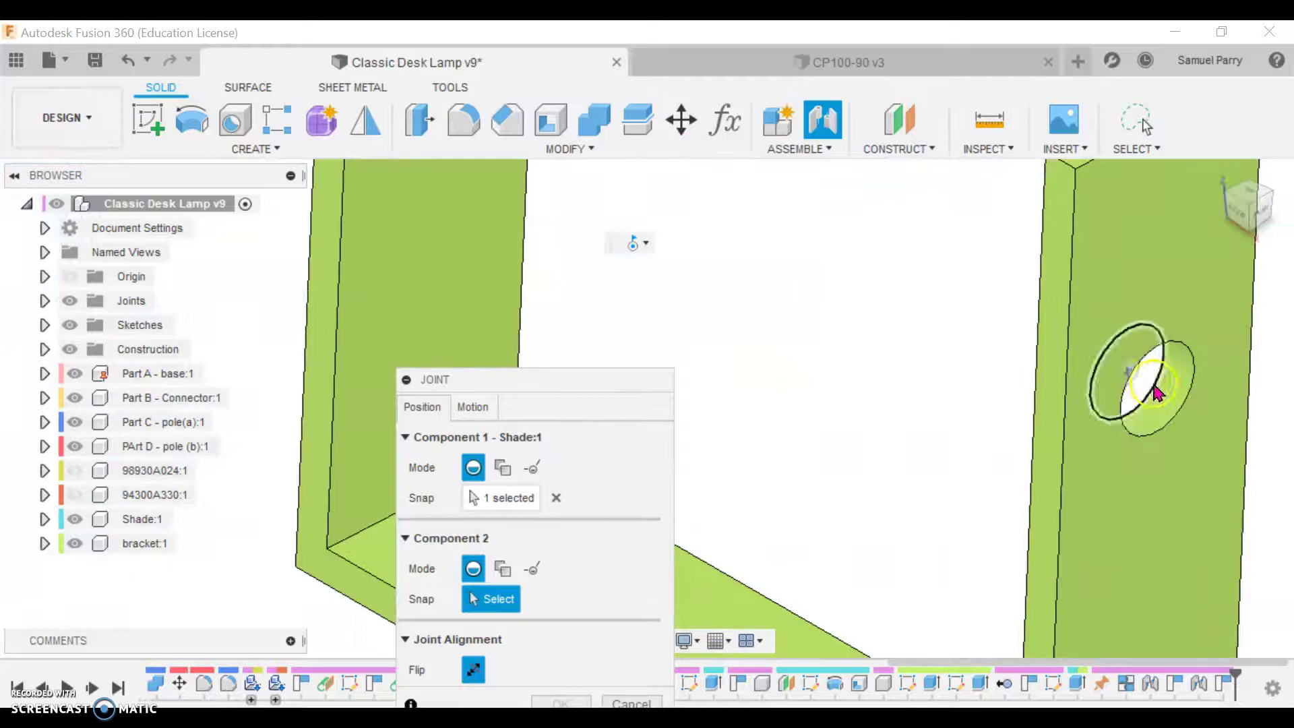
{"action": "middle_click_drag", "start_coordinate": [1009, 410], "coordinate": [1139, 419], "text": "shift"}
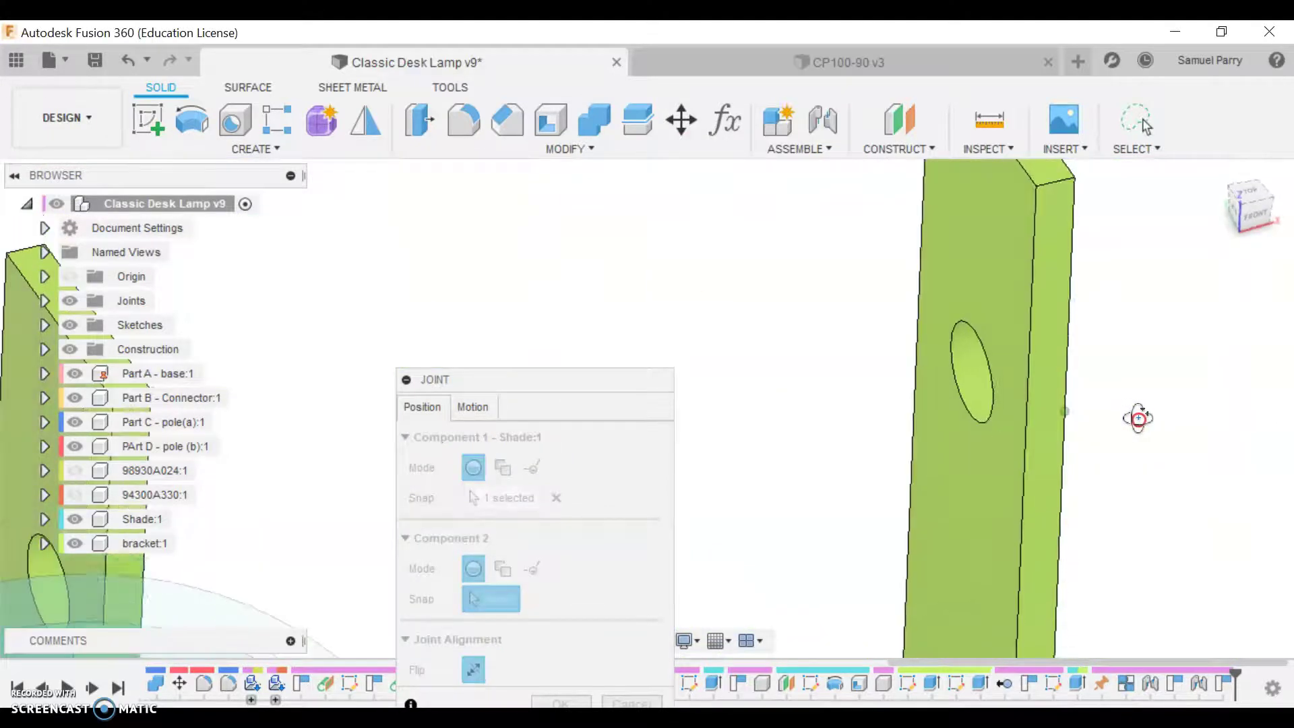
{"action": "left_click", "coordinate": [975, 382]}
Check how the shade sits between the bracket arms and accept the revolute joint
{"action": "scroll", "coordinate": [1050, 450], "scroll_direction": "down", "scroll_amount": 10}
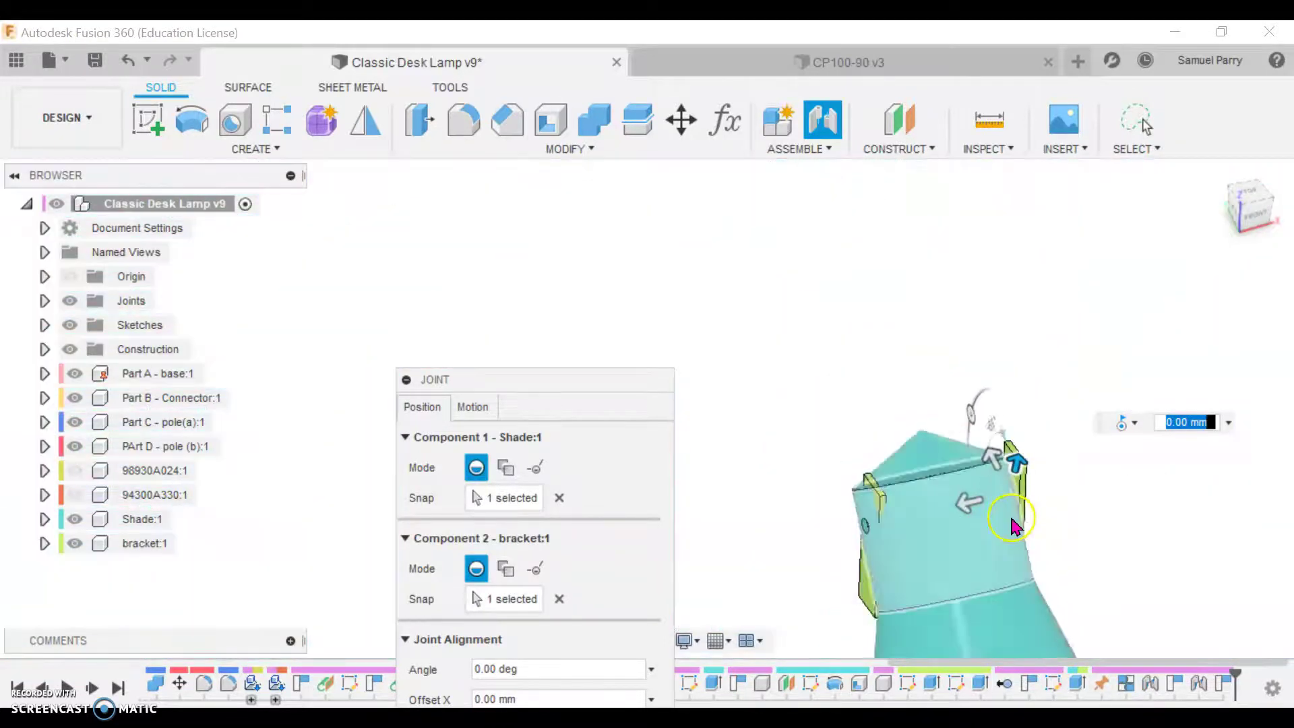
{"action": "left_click", "coordinate": [1058, 497]}
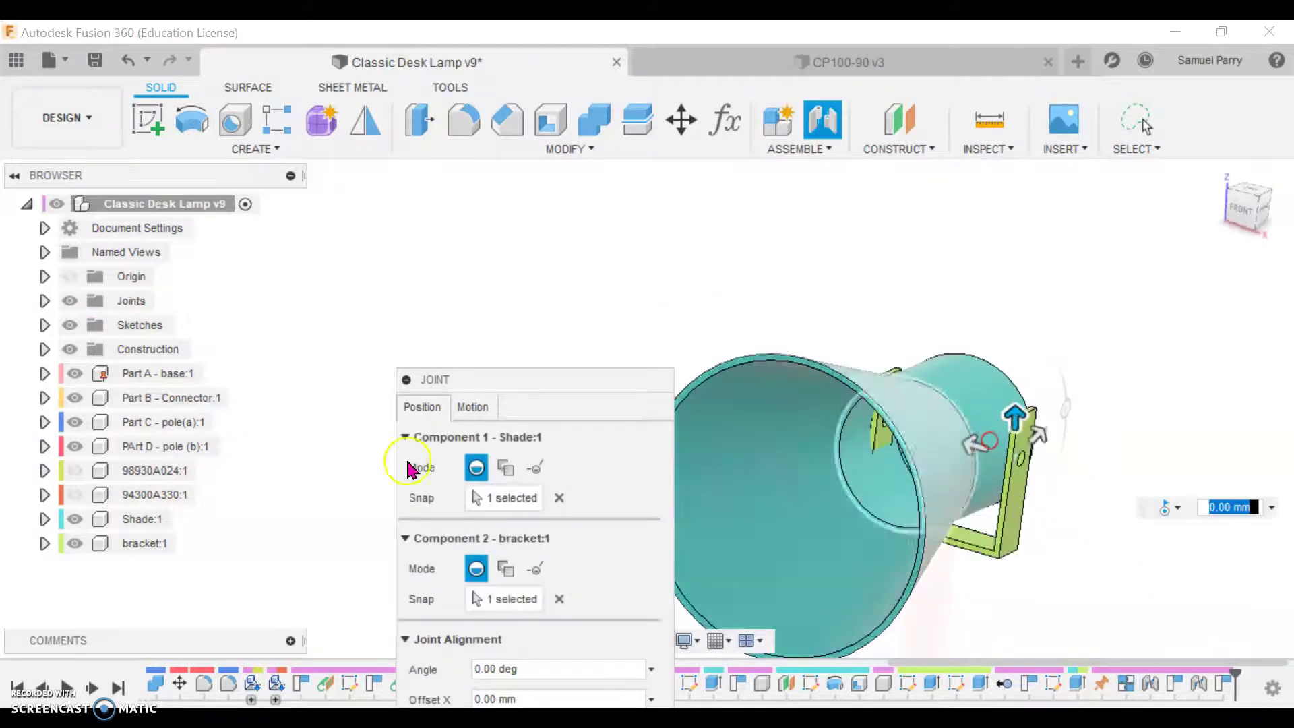
{"action": "left_click_drag", "start_coordinate": [499, 391], "coordinate": [534, 222]}
{"action": "left_click", "coordinate": [588, 649]}
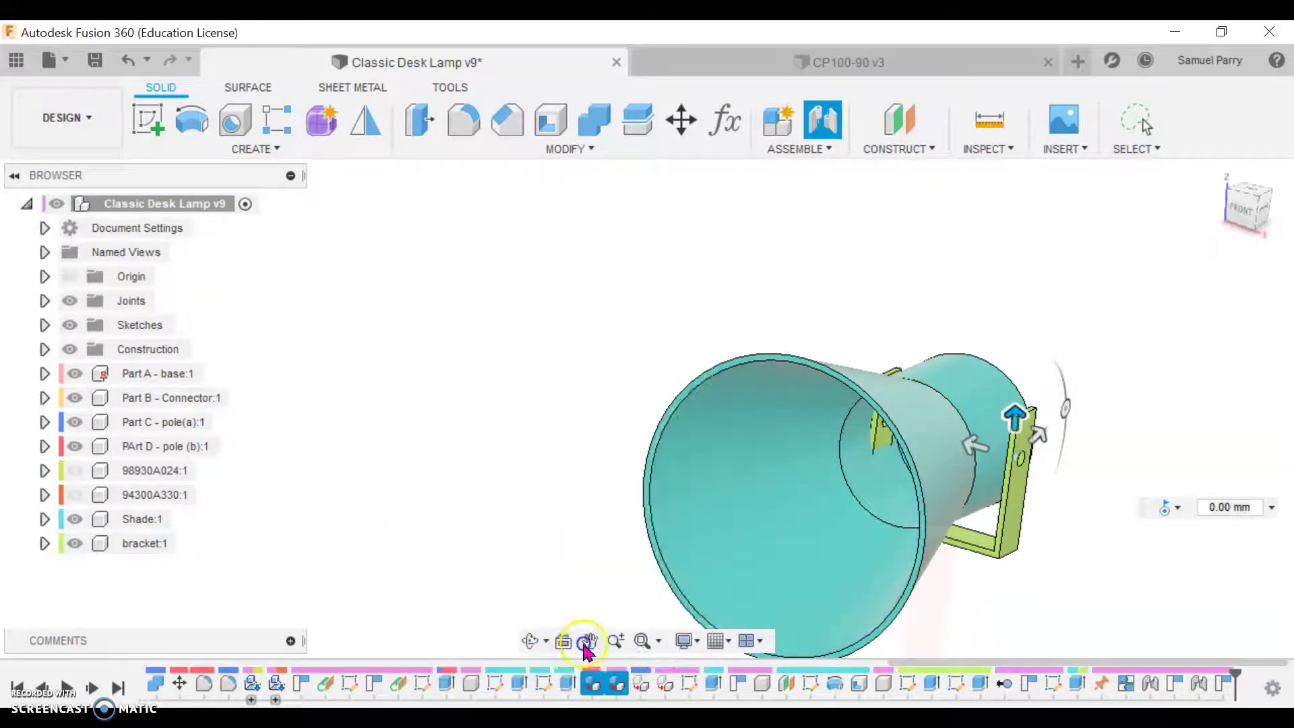
{"action": "left_click", "coordinate": [1217, 173]}
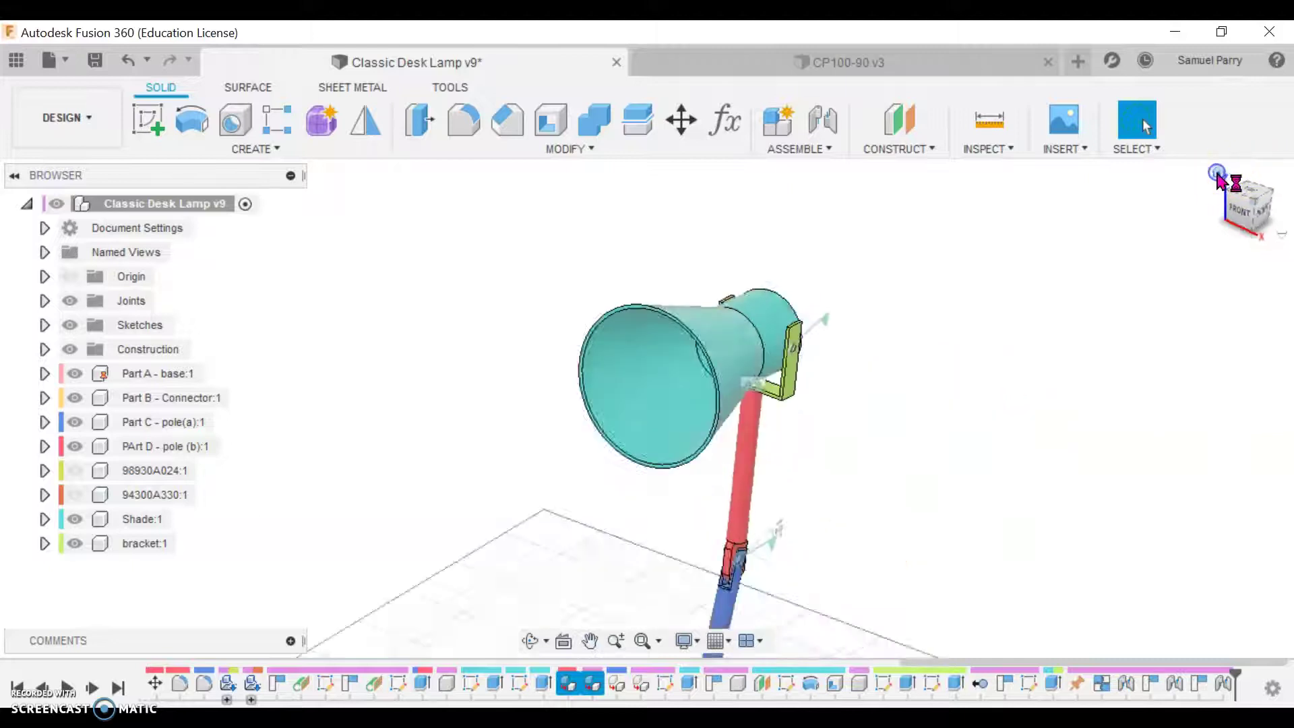
Swing the upper pole and tilt the shade downward to test the joints, and inspect the shade's fit in the bracket
{"action": "left_click_drag", "start_coordinate": [633, 327], "coordinate": [594, 231]}
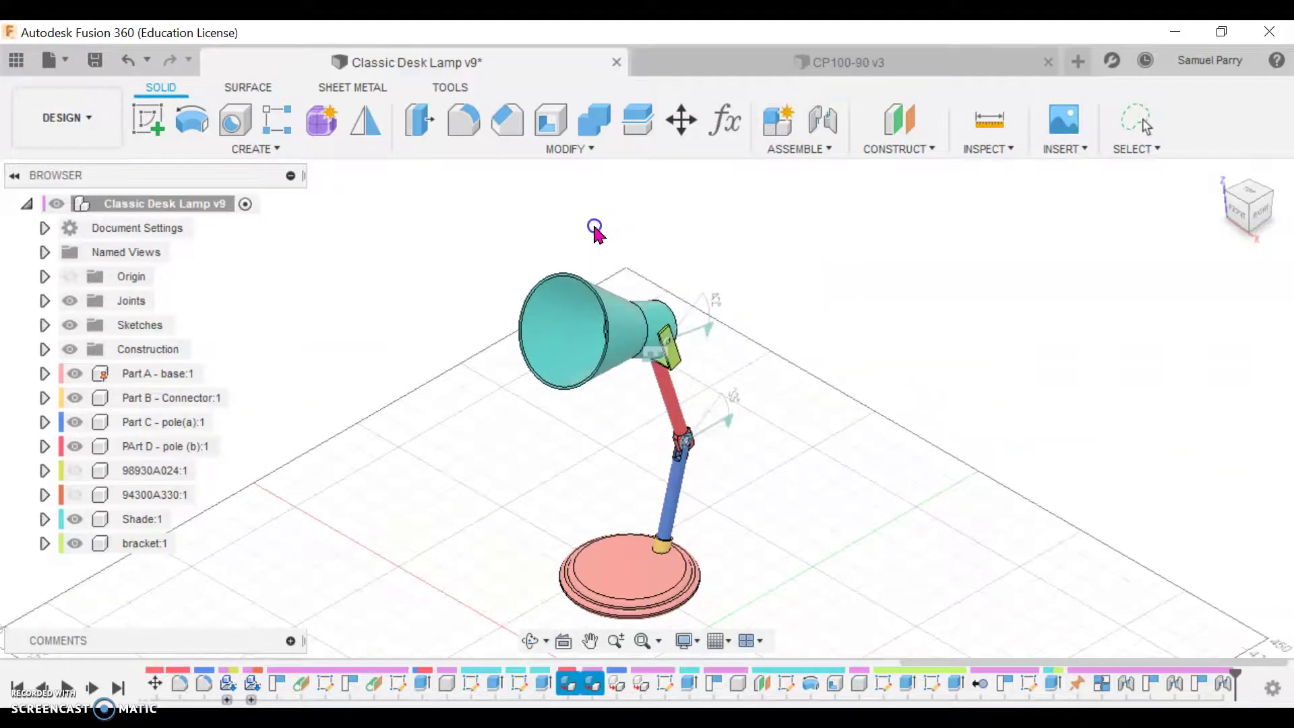
{"action": "left_click", "coordinate": [664, 347]}
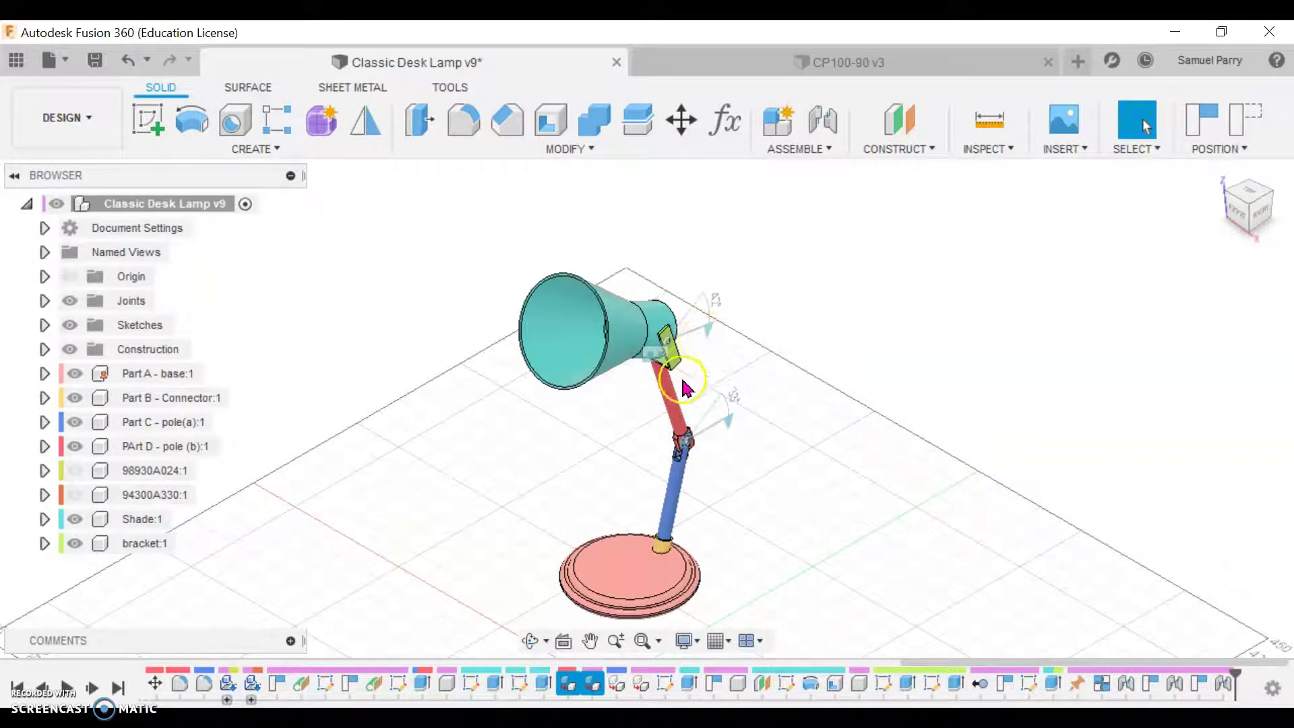
{"action": "left_click_drag", "start_coordinate": [616, 342], "coordinate": [600, 386]}
{"action": "middle_click_drag", "start_coordinate": [584, 531], "coordinate": [564, 526], "text": "shift"}
{"action": "left_click_drag", "start_coordinate": [556, 537], "coordinate": [782, 280]}
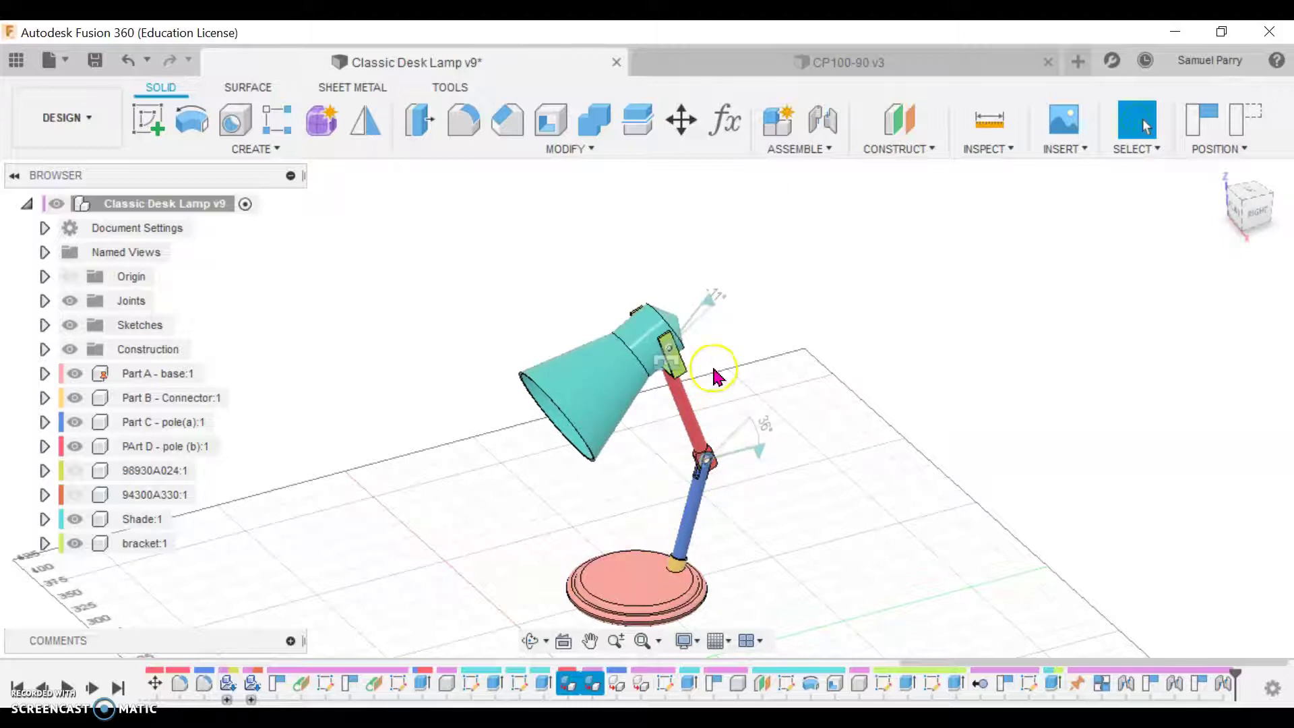
{"action": "middle_click_drag", "start_coordinate": [712, 352], "coordinate": [798, 353], "text": "shift"}
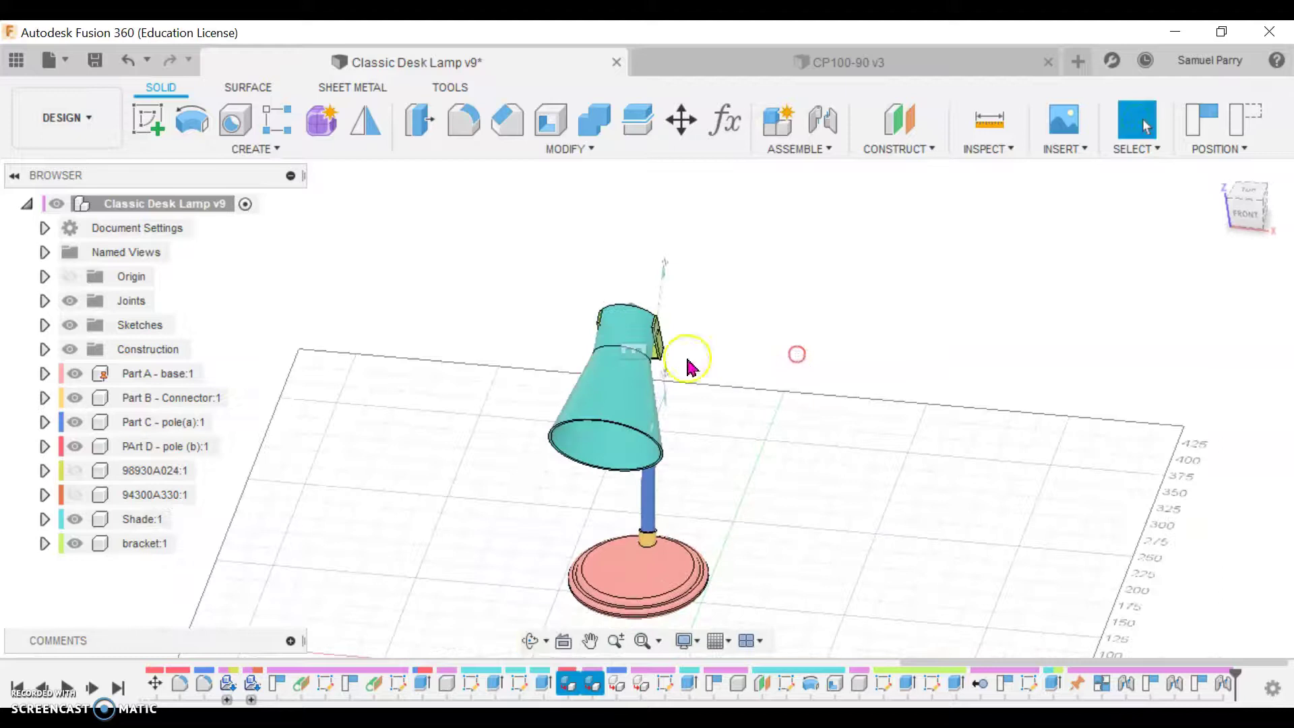
{"action": "scroll", "coordinate": [626, 342], "scroll_direction": "up", "scroll_amount": 5}
{"action": "middle_click_drag", "start_coordinate": [633, 347], "coordinate": [714, 324], "text": "shift"}
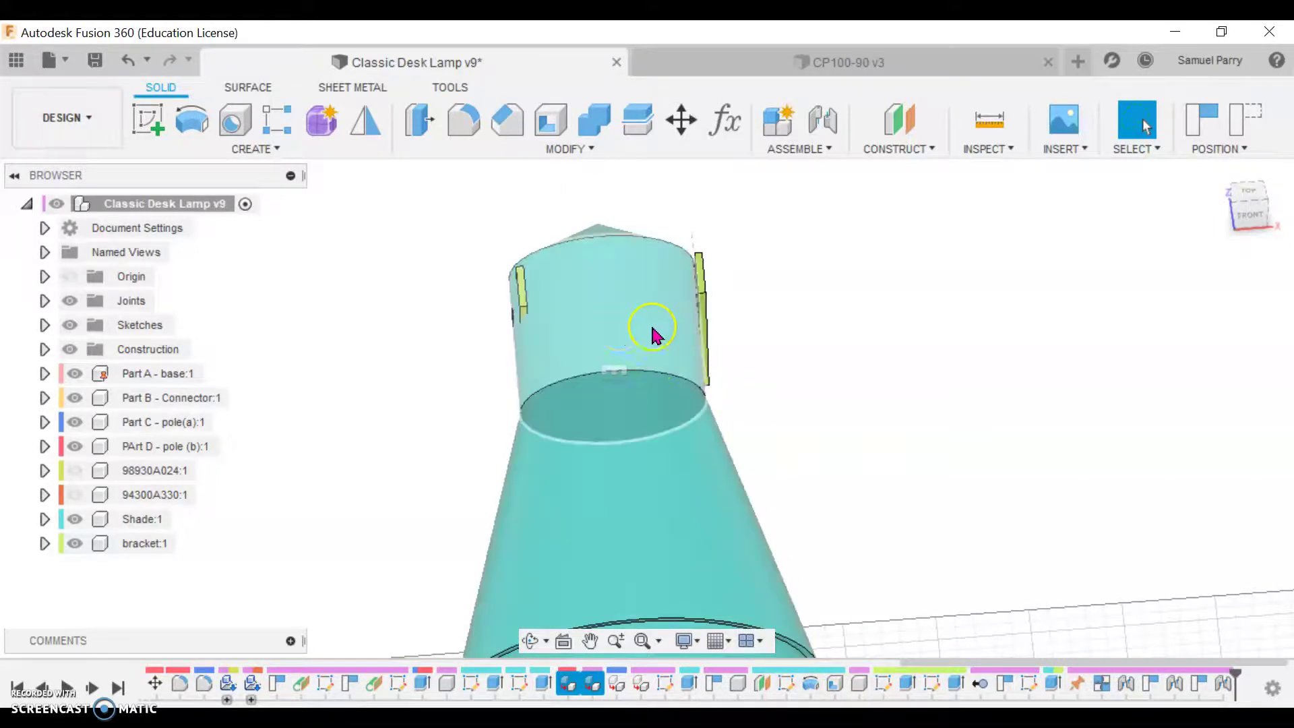
Open the shade's profile sketch and measure the distance between the short neck edge and the long edge parallel to it
{"action": "double_click", "coordinate": [786, 683]}
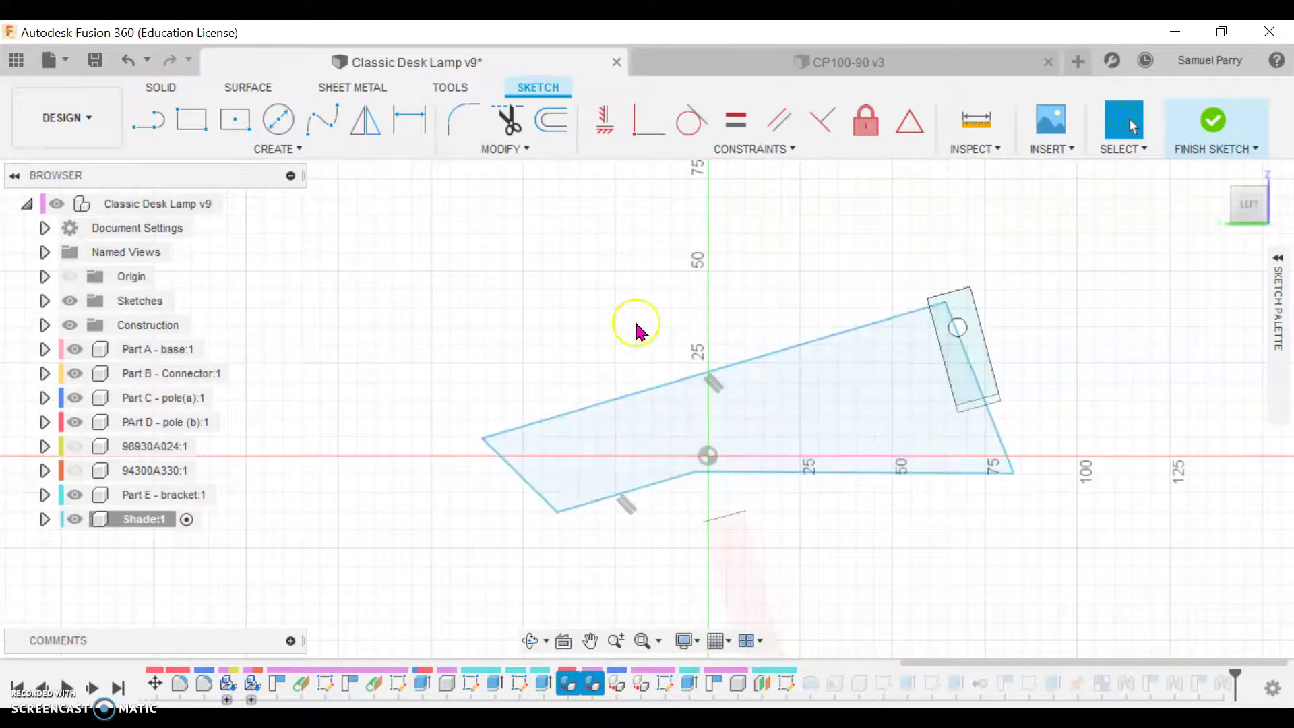
{"action": "key", "text": "i"}
{"action": "left_click", "coordinate": [639, 489]}
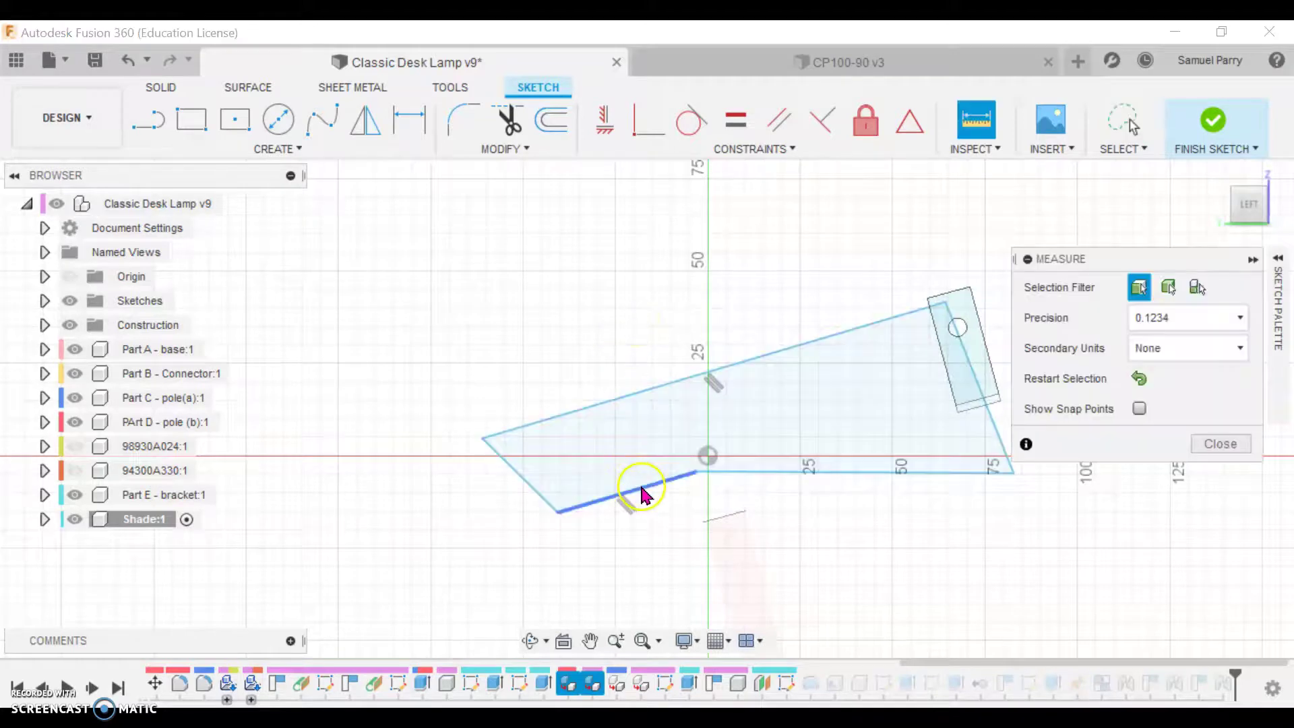
{"action": "left_click", "coordinate": [593, 412]}
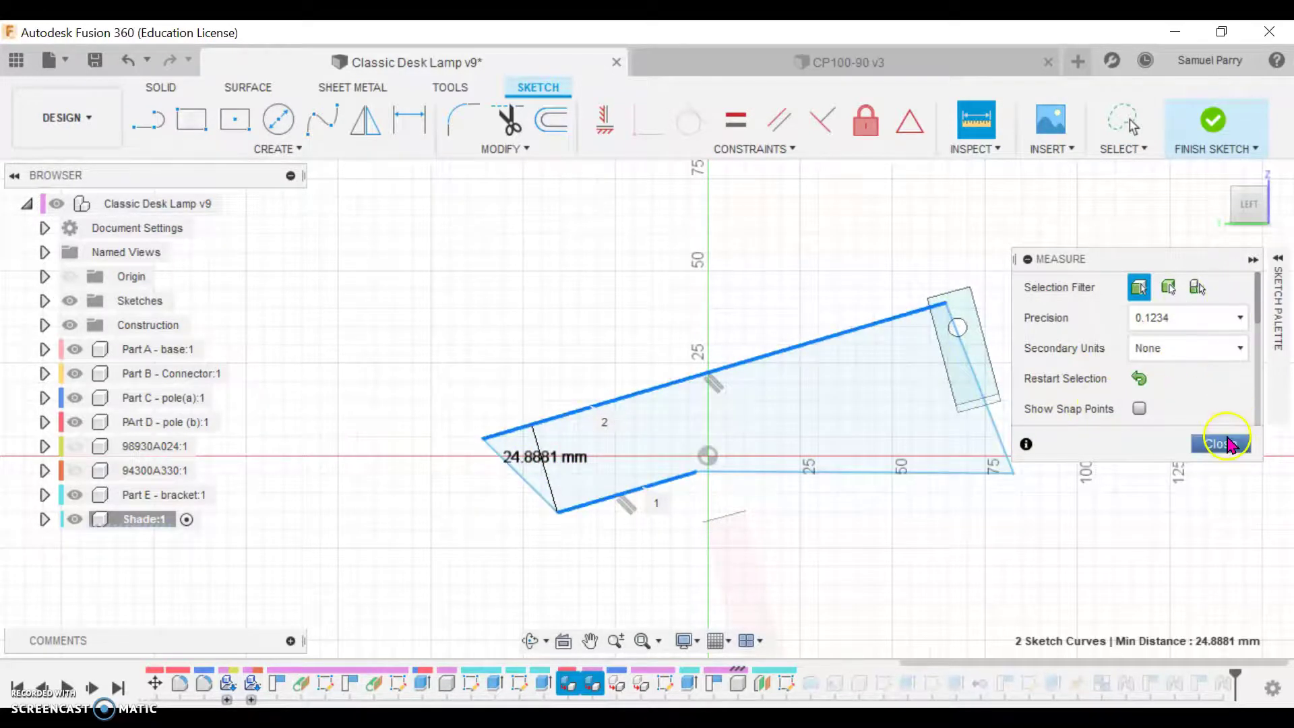
{"action": "key", "text": "Escape"}
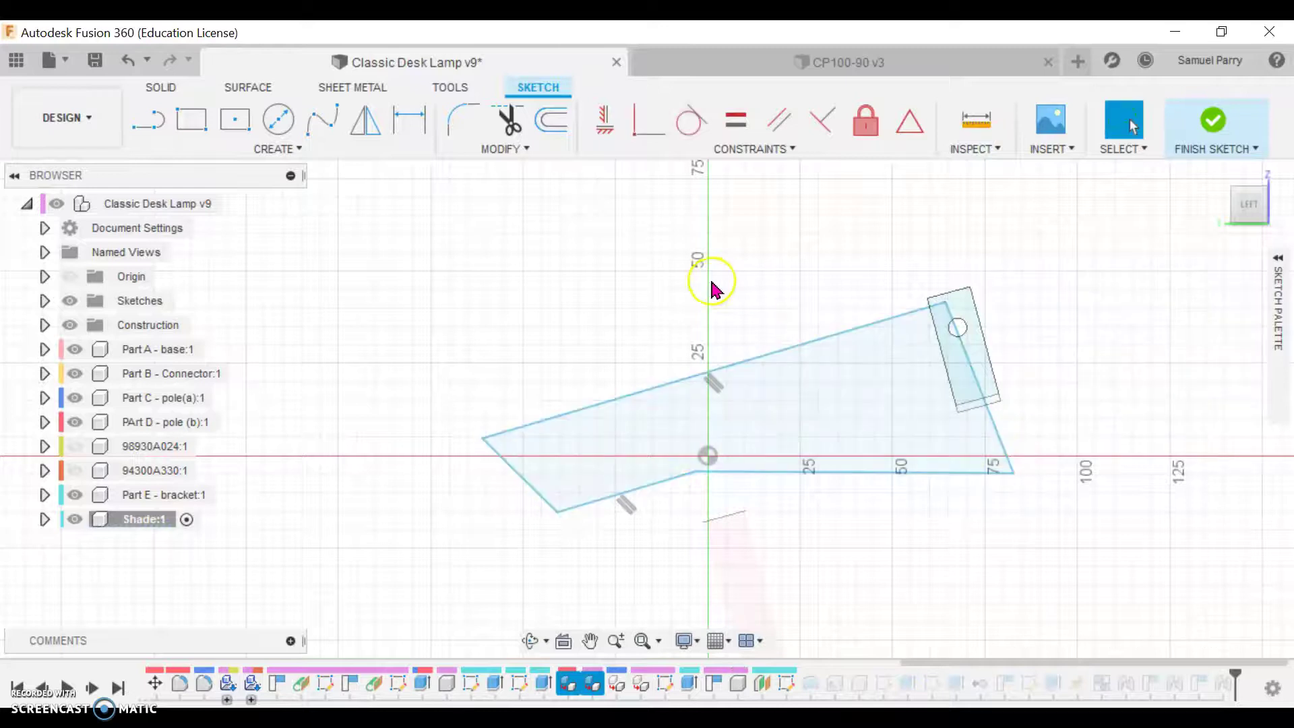
Dimension the distance between the shade profile's neck edge and the long parallel edge as 24 mm, and finish the sketch
{"action": "key", "text": "d"}
{"action": "left_click", "coordinate": [636, 490]}
{"action": "left_click", "coordinate": [604, 403]}
{"action": "left_click", "coordinate": [426, 483]}
{"action": "type", "text": "24"}
{"action": "key", "text": "Return"}
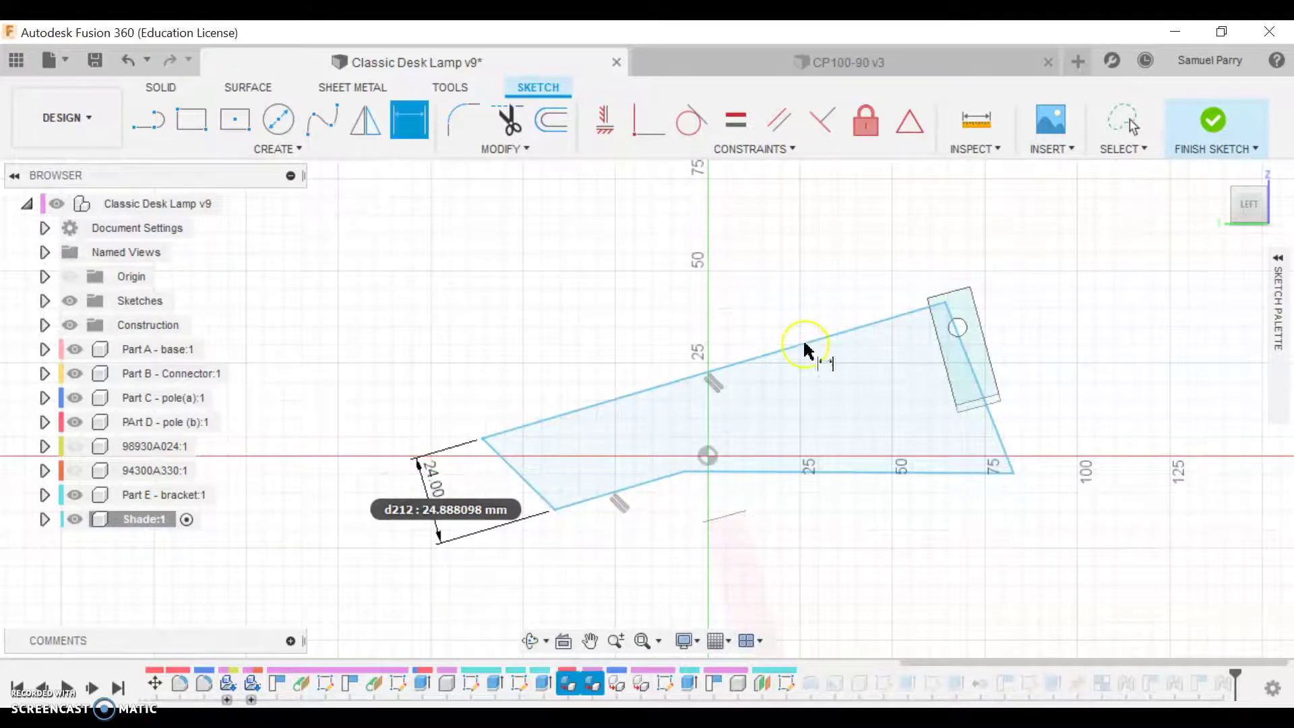
{"action": "left_click", "coordinate": [1210, 122]}
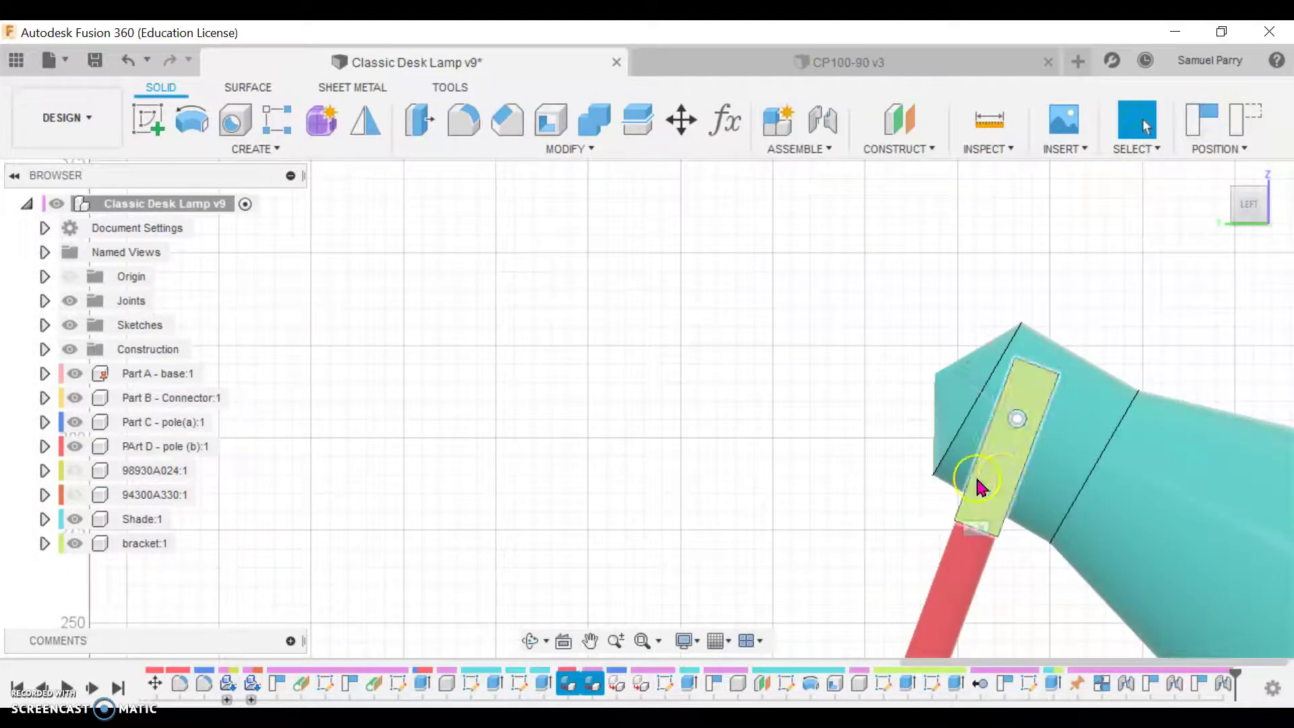
{"action": "middle_click_drag", "start_coordinate": [569, 317], "coordinate": [1002, 514], "text": "shift"}
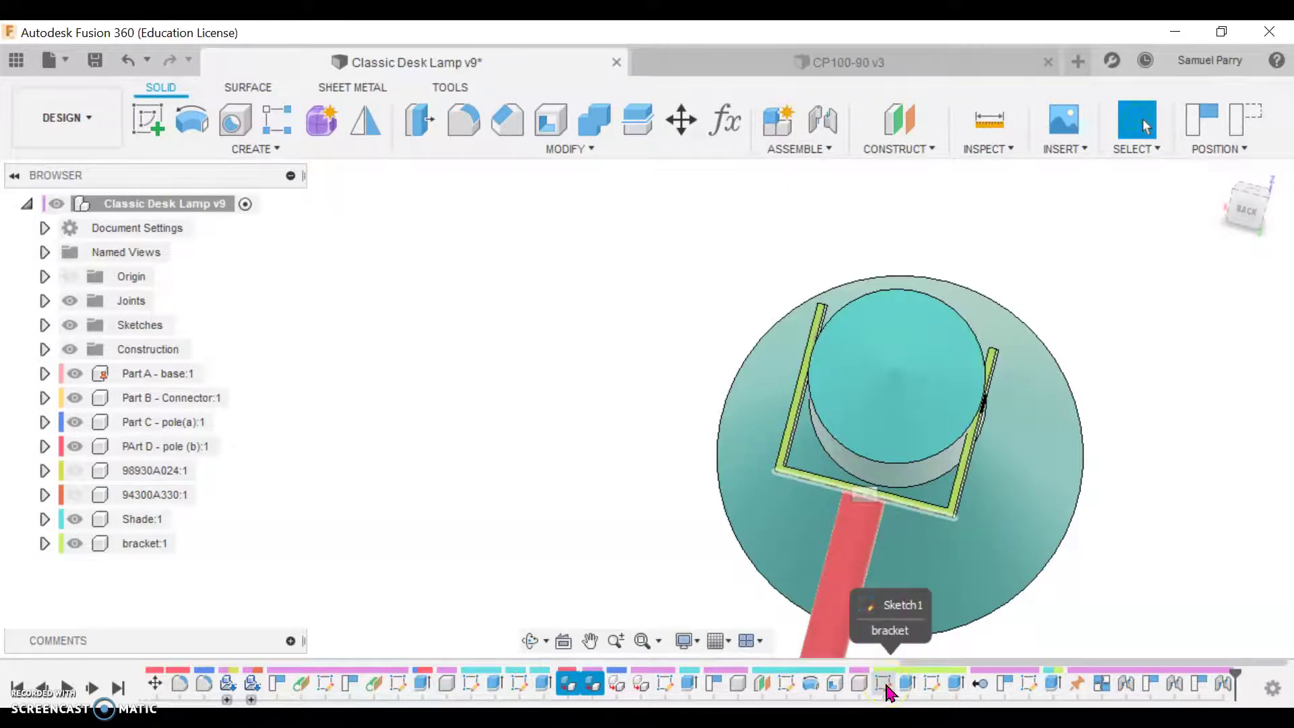
{"action": "double_click", "coordinate": [887, 686]}
{"action": "key", "text": "Escape"}
{"action": "scroll", "coordinate": [846, 520], "scroll_direction": "up", "scroll_amount": 3}
{"action": "left_click", "coordinate": [645, 364]}
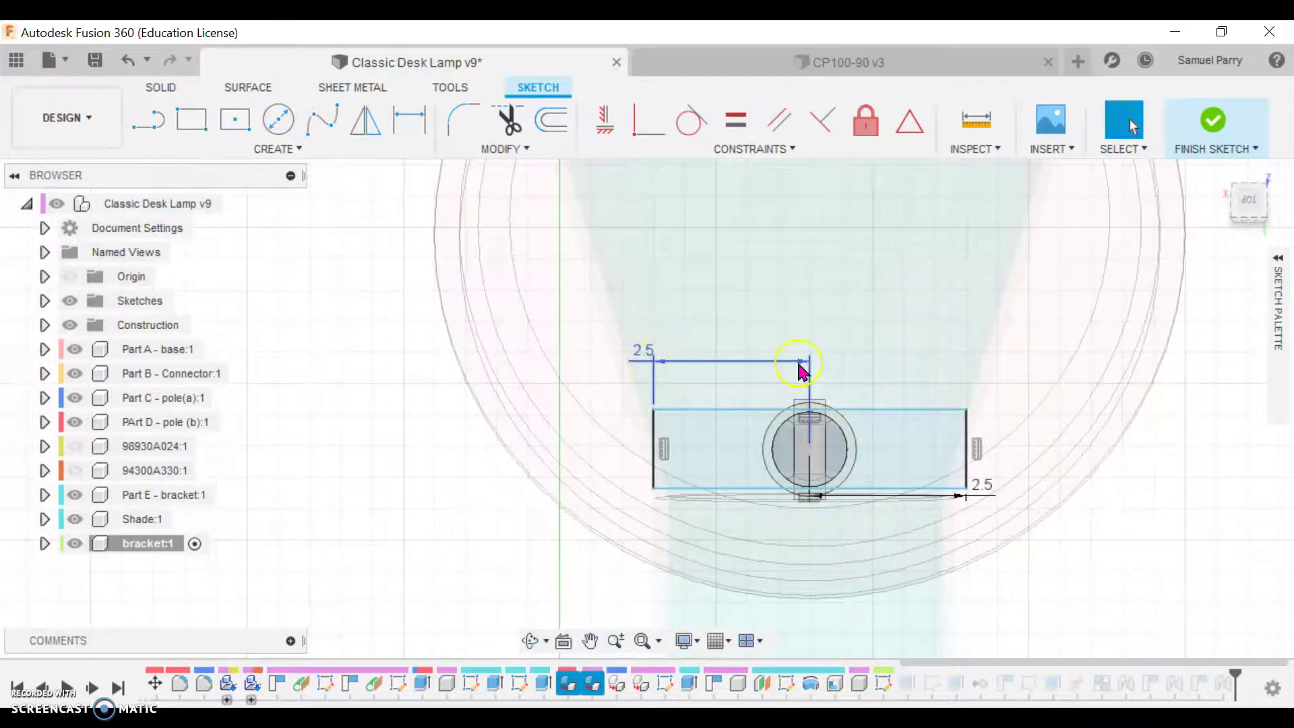
{"action": "double_click", "coordinate": [667, 359]}
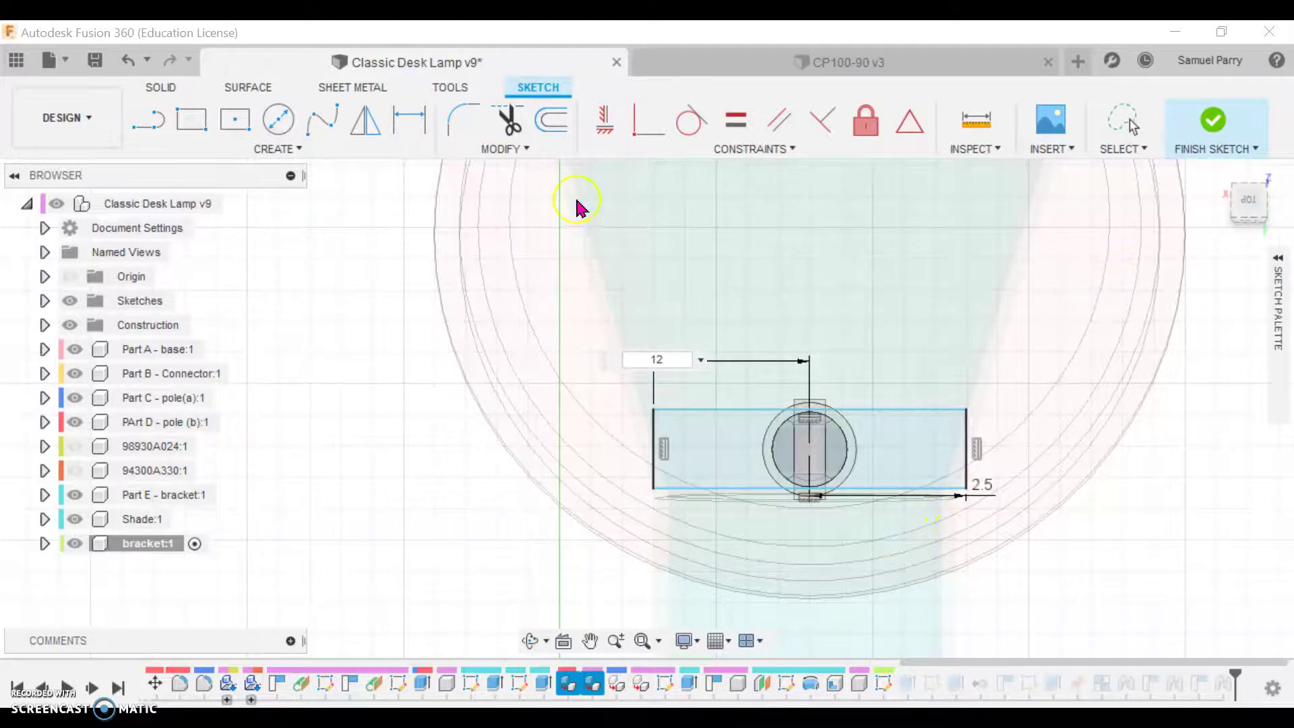
{"action": "left_click", "coordinate": [86, 51]}
{"action": "left_click", "coordinate": [128, 61]}
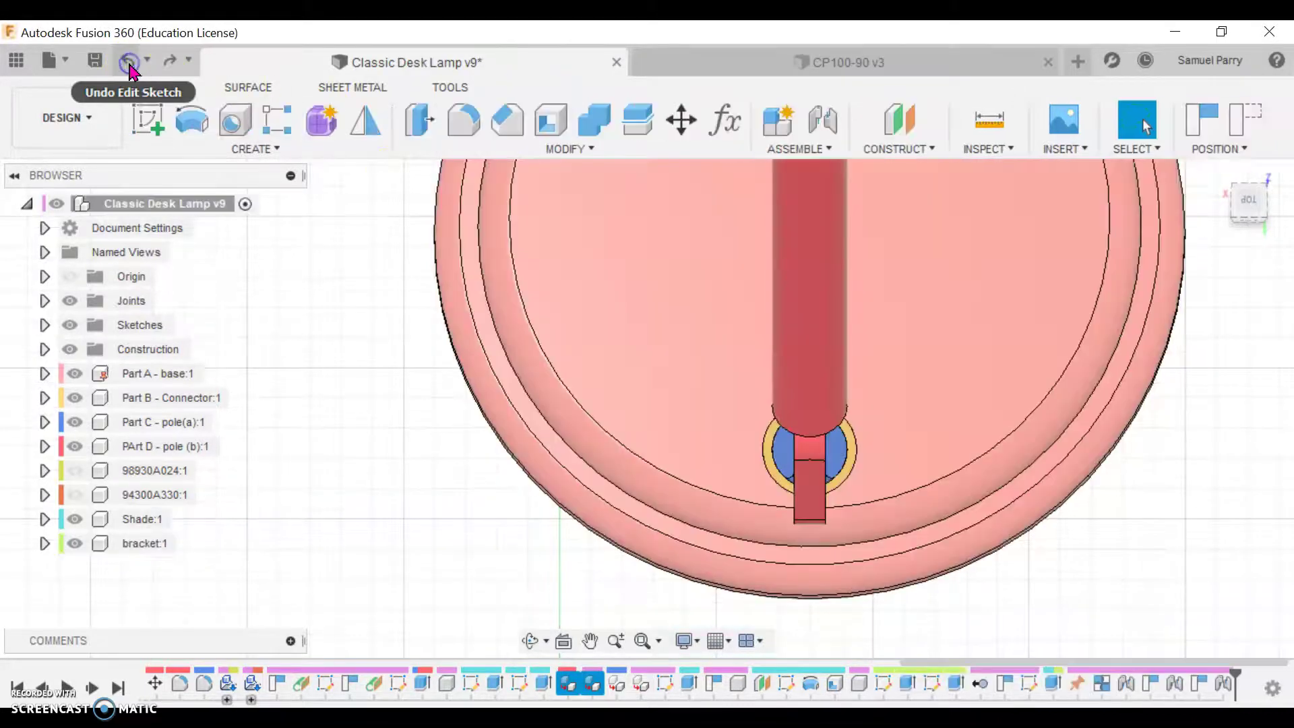
{"action": "scroll", "coordinate": [653, 343], "scroll_direction": "down", "scroll_amount": 5}
{"action": "scroll", "coordinate": [731, 327], "scroll_direction": "up", "scroll_amount": 5}
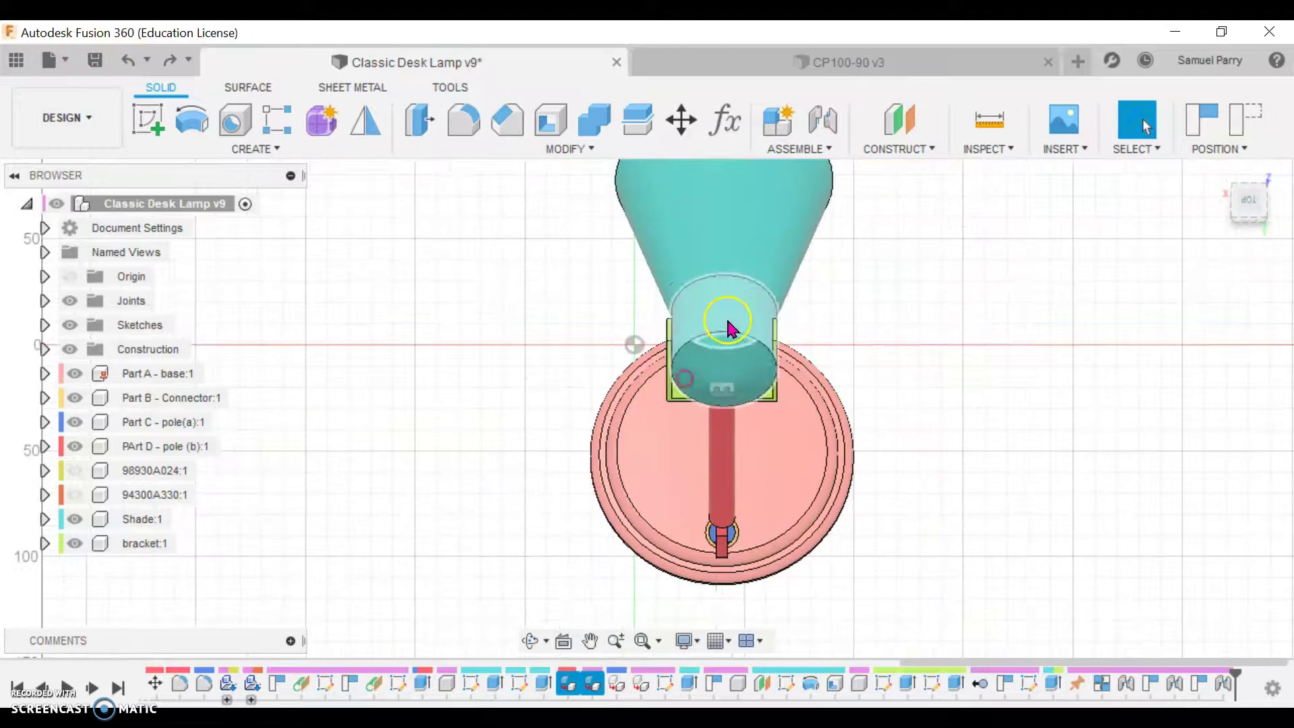
{"action": "double_click", "coordinate": [785, 684]}
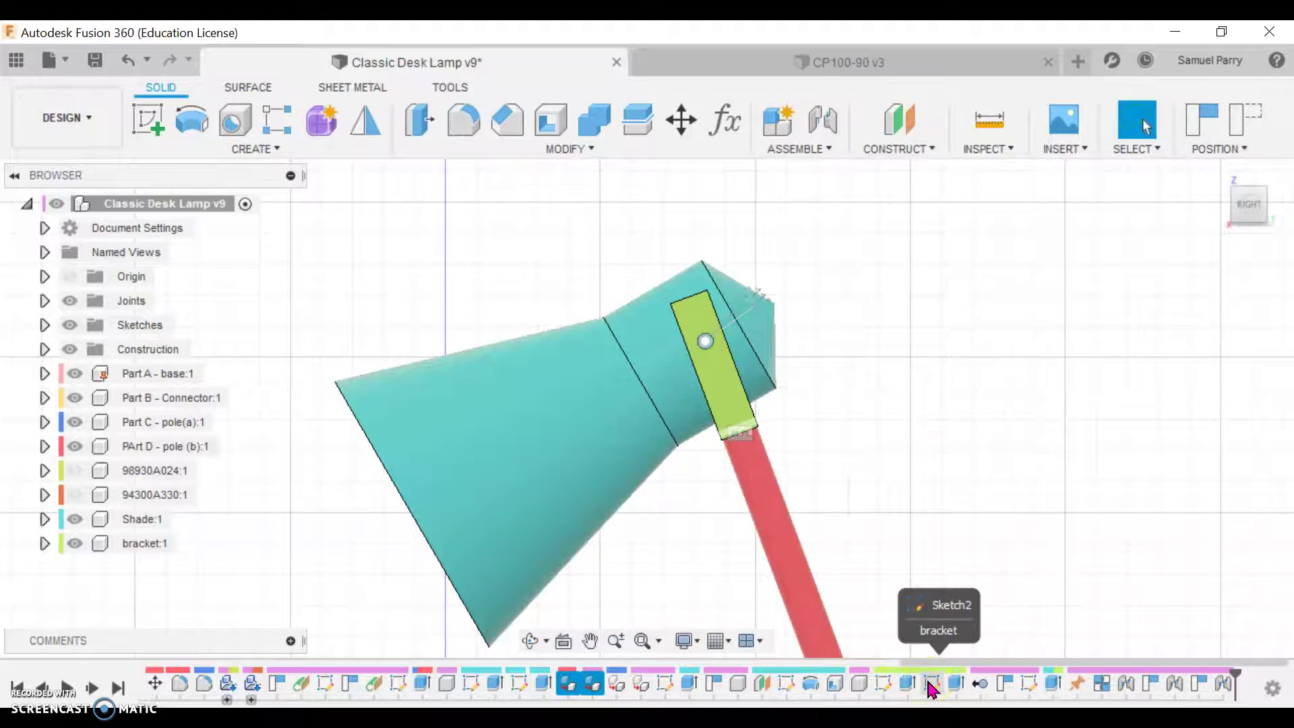
Set both half-width dimensions of the bracket's base rectangle in its Sketch1 to 24 mm, and finish the sketch
{"action": "double_click", "coordinate": [930, 684]}
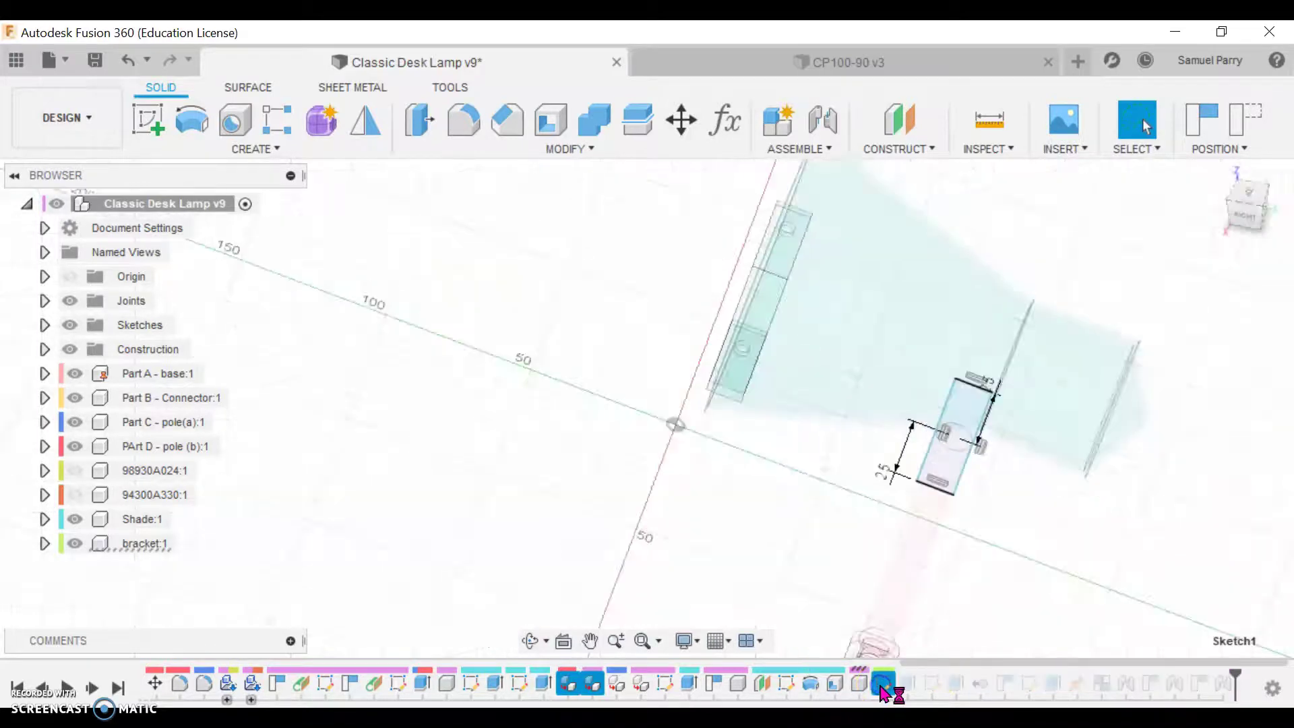
{"action": "middle_click_drag", "start_coordinate": [899, 547], "coordinate": [939, 275]}
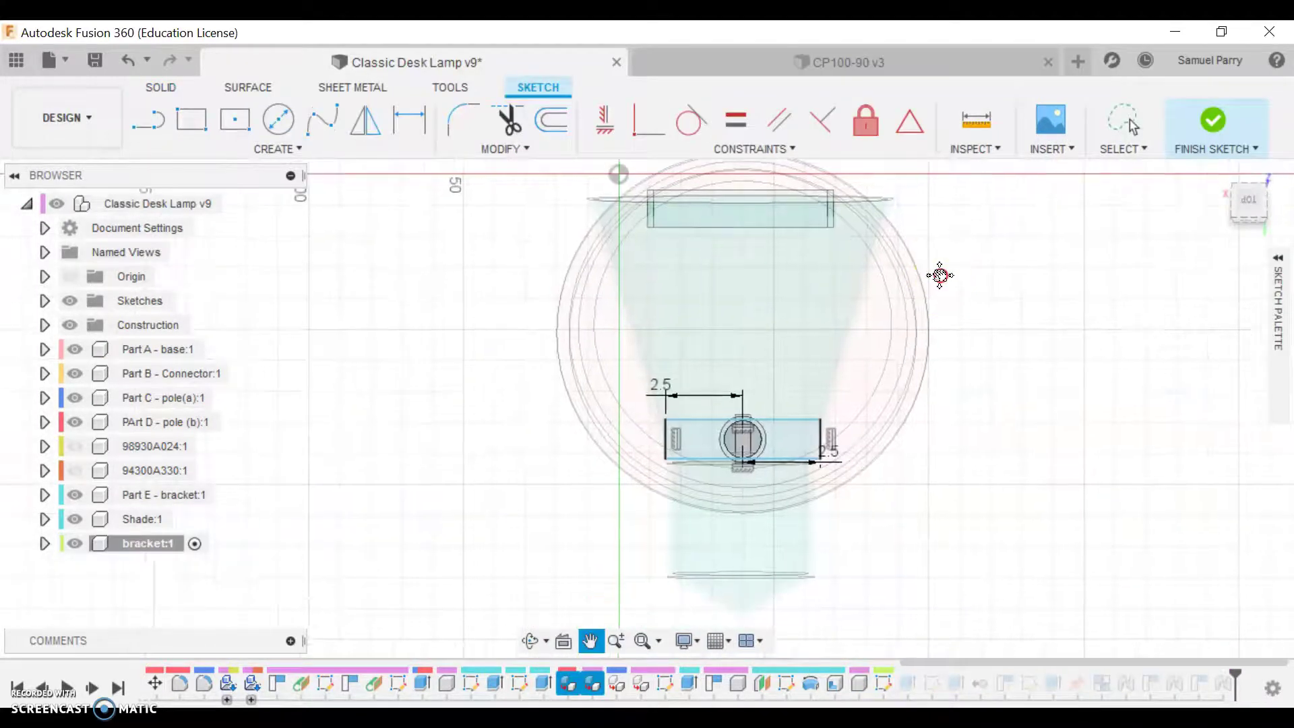
{"action": "scroll", "coordinate": [657, 398], "scroll_direction": "up", "scroll_amount": 3}
{"action": "double_click", "coordinate": [665, 396]}
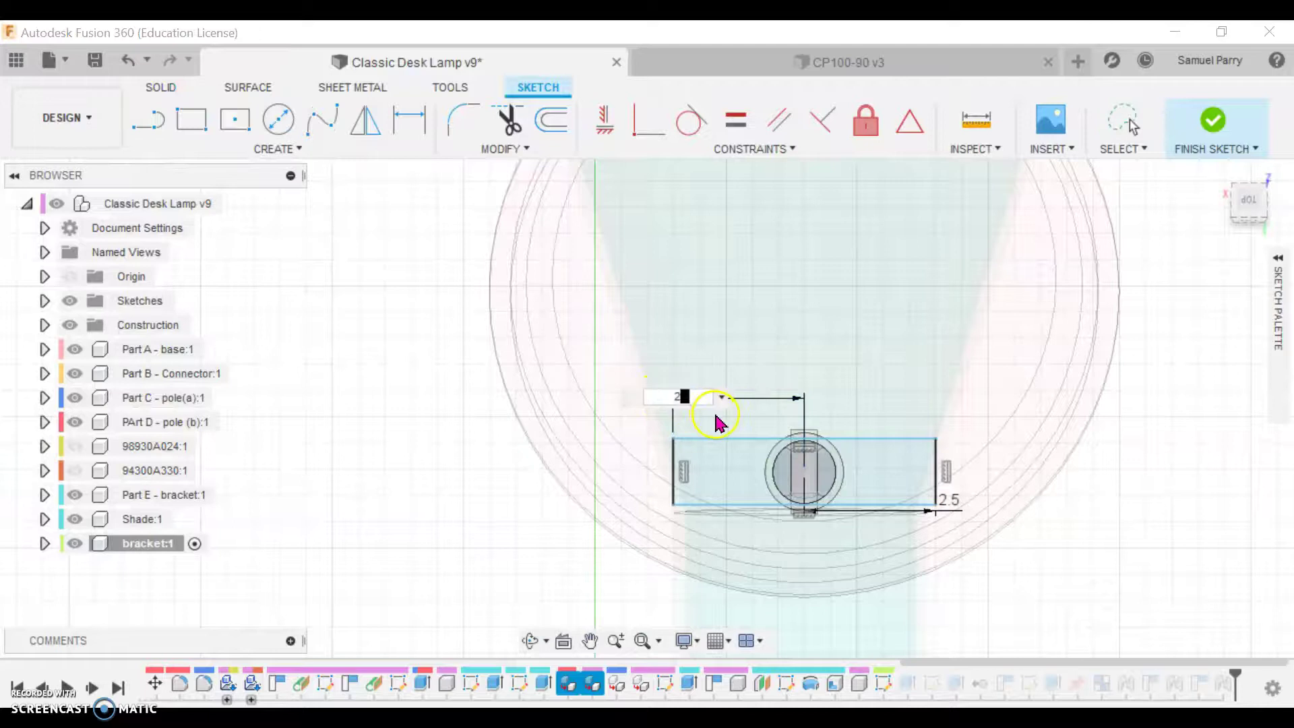
{"action": "type", "text": "24"}
{"action": "key", "text": "Return"}
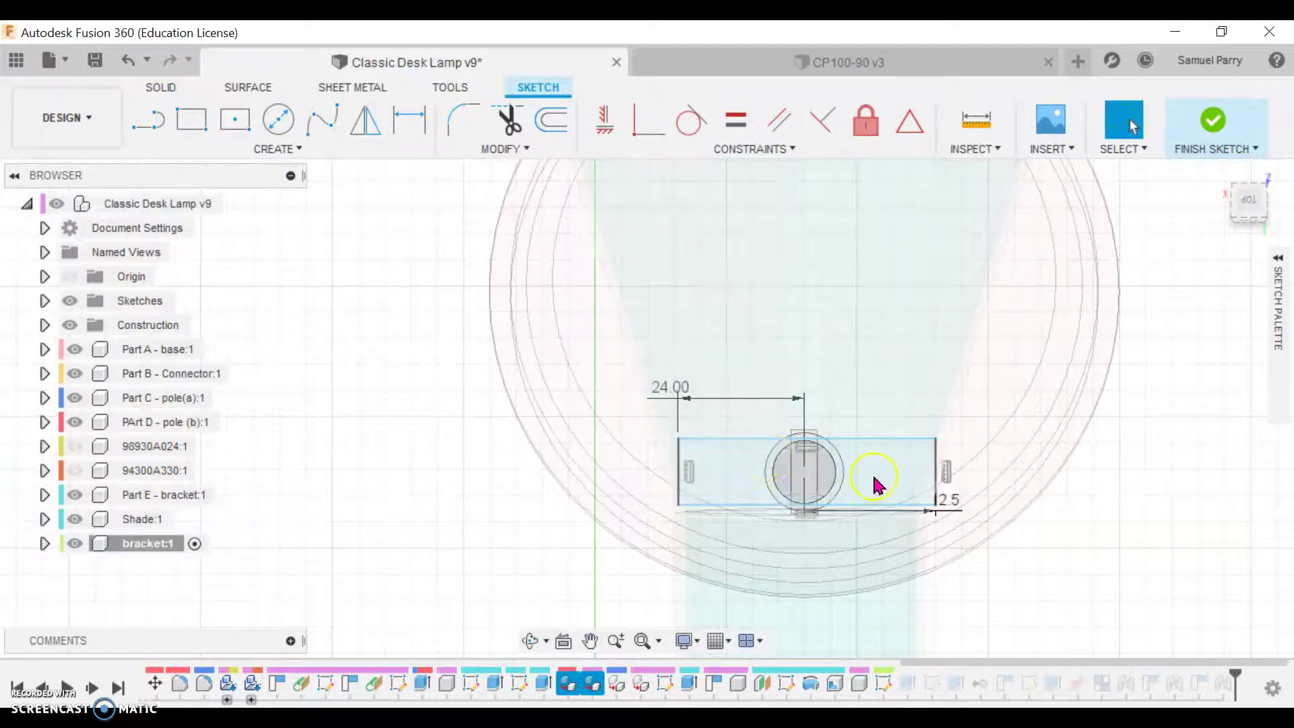
{"action": "double_click", "coordinate": [945, 500]}
{"action": "type", "text": "24"}
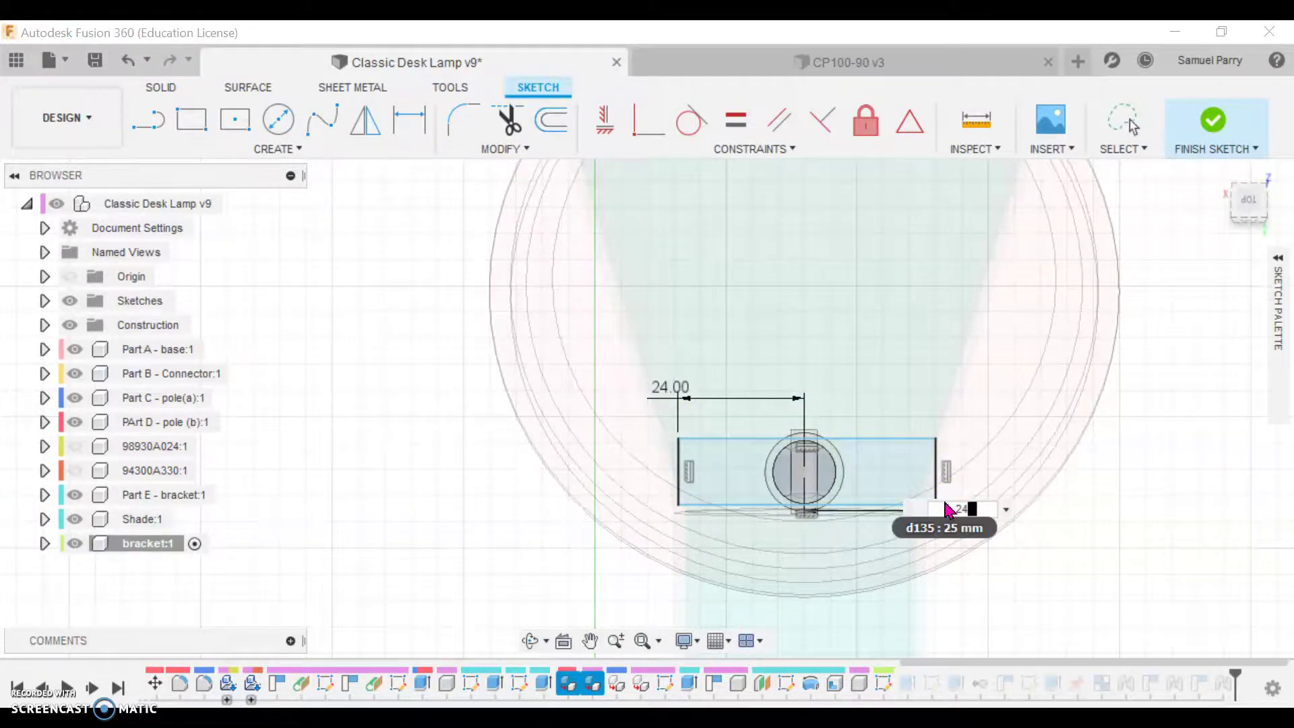
{"action": "key", "text": "Return"}
{"action": "left_click", "coordinate": [1211, 122]}
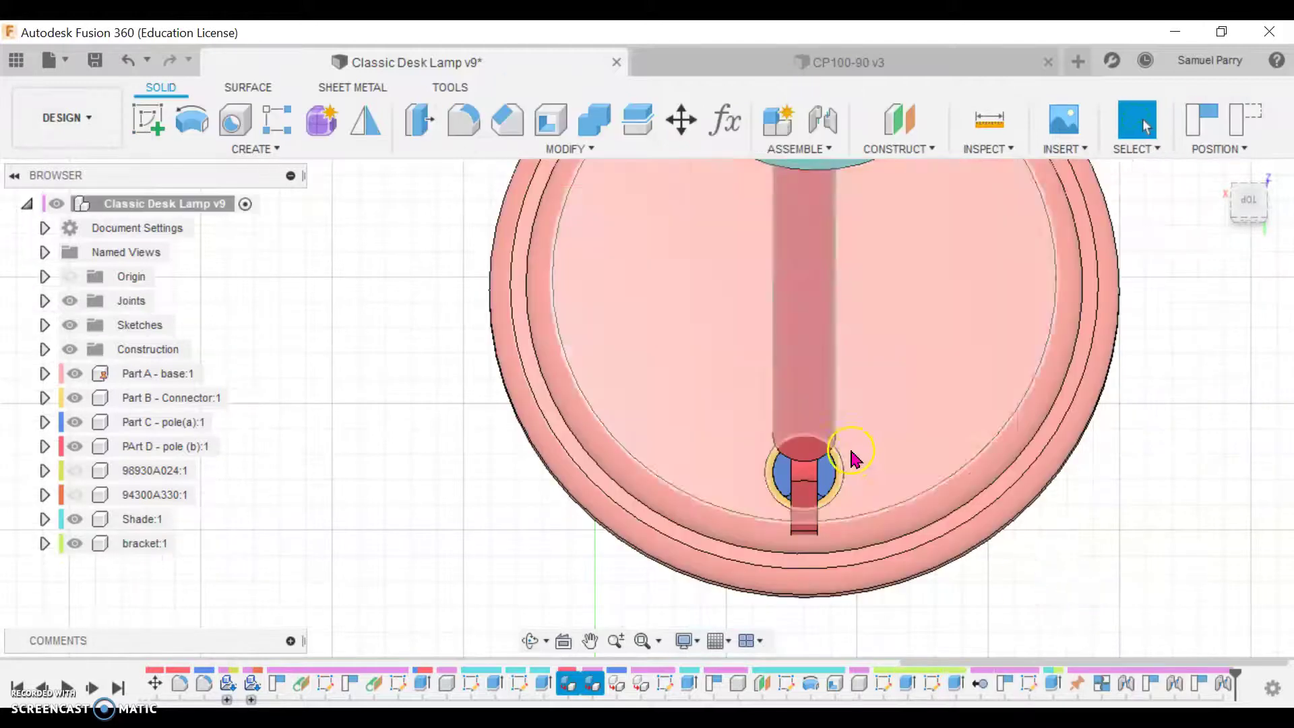
Inspect the shade's fit between the bracket arms and measure the circular edge at the end of the shade's neck
{"action": "scroll", "coordinate": [851, 458], "scroll_direction": "down", "scroll_amount": 5}
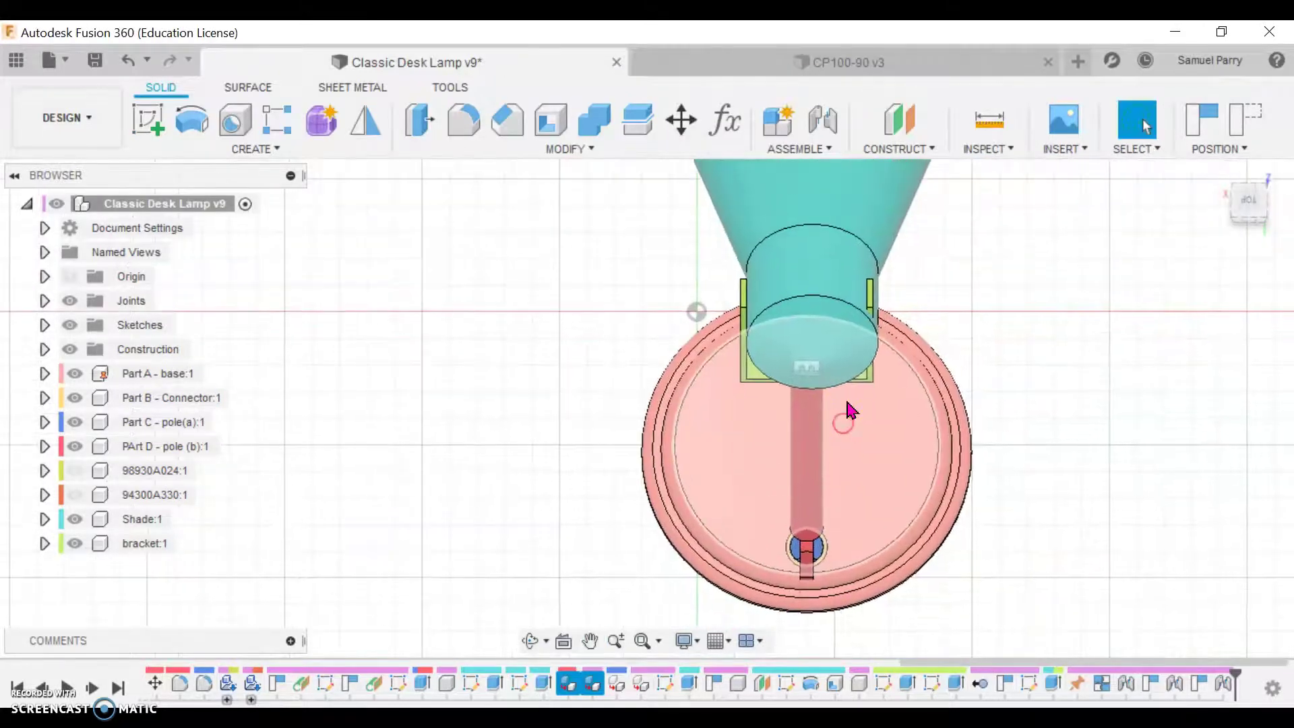
{"action": "mouse_move", "coordinate": [838, 382]}
{"action": "middle_mouse_down", "text": "shift"}
{"action": "mouse_move", "coordinate": [835, 355]}
{"action": "mouse_move", "coordinate": [869, 442]}
{"action": "mouse_move", "coordinate": [845, 432]}
{"action": "mouse_move", "coordinate": [846, 404]}
{"action": "middle_mouse_up", "text": "shift"}
{"action": "scroll", "coordinate": [858, 424], "scroll_direction": "up", "scroll_amount": 3}
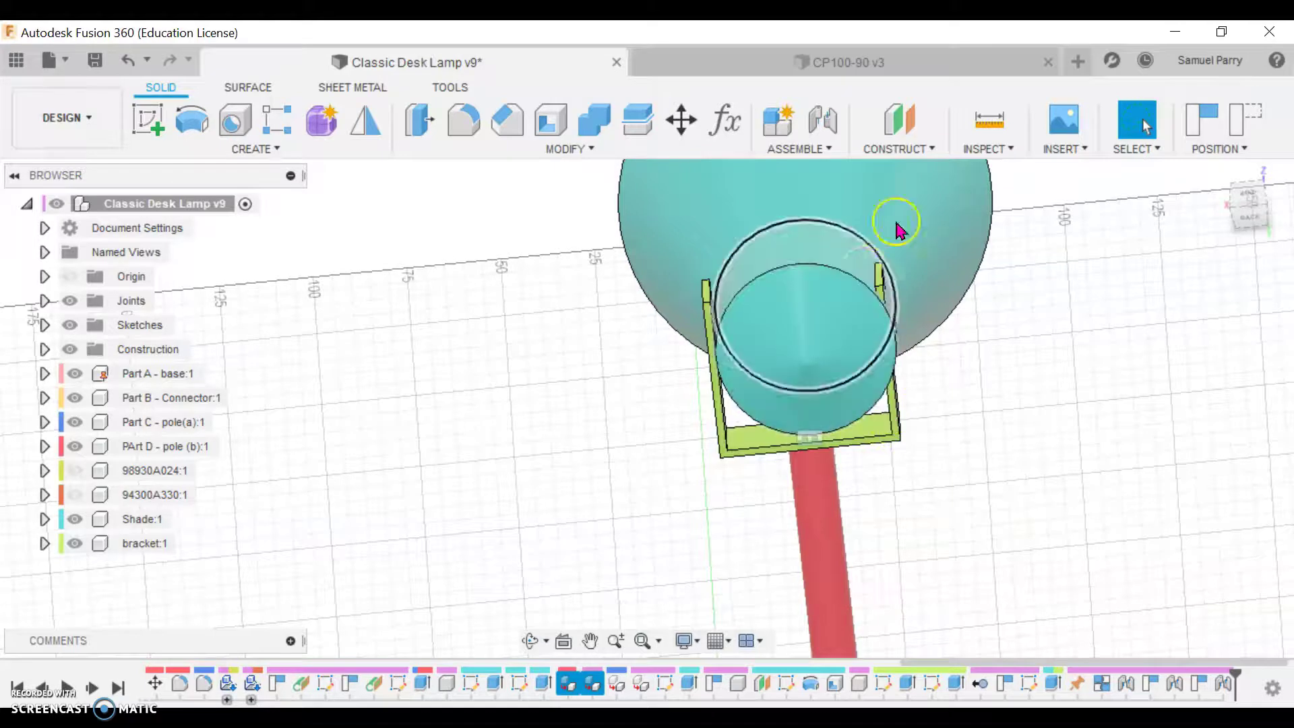
{"action": "key", "text": "i"}
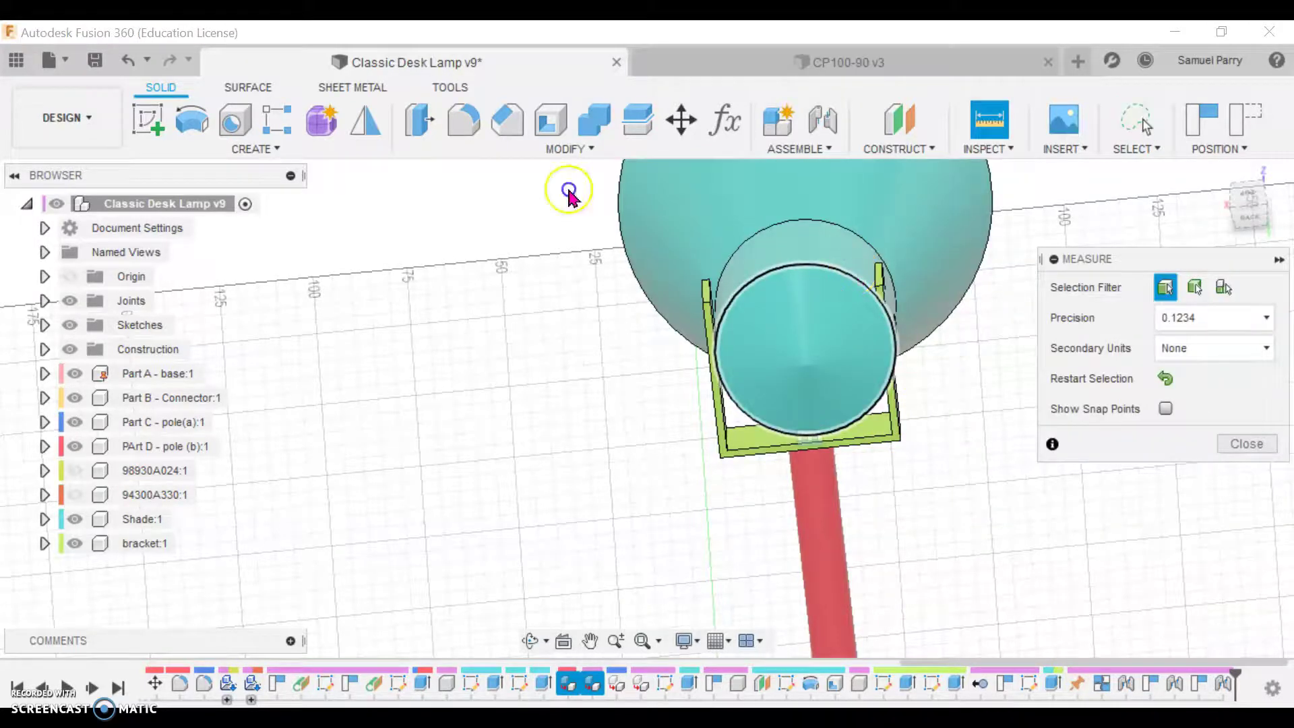
{"action": "left_click", "coordinate": [854, 274]}
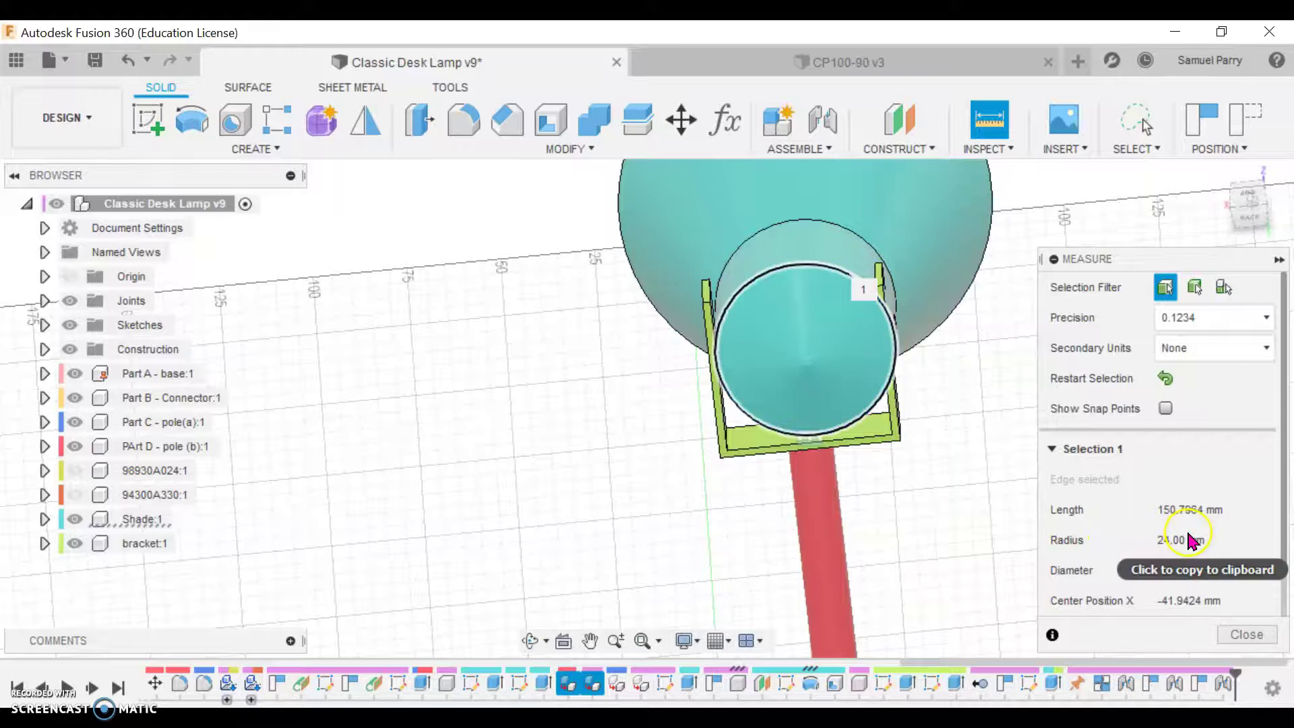
{"action": "left_click", "coordinate": [1244, 636]}
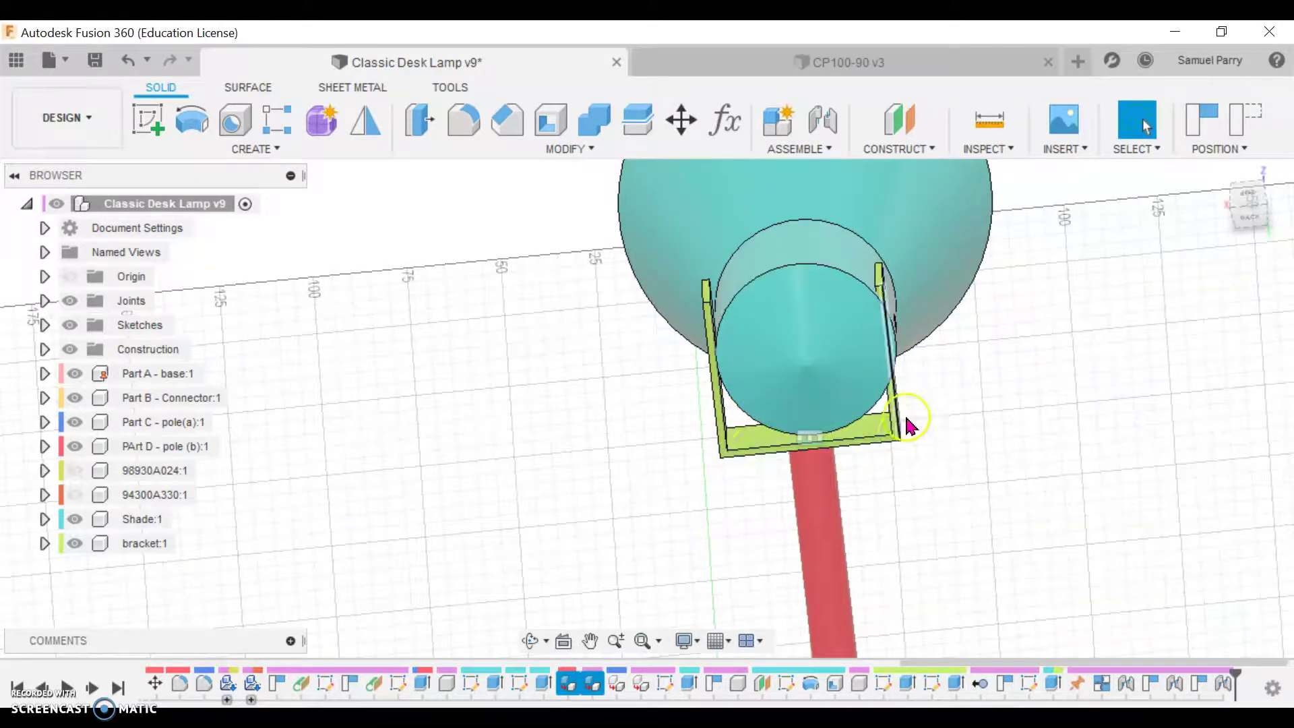
Examine the bracket's Sketch2 and the outline of its arms, and close the sketch without editing it
{"action": "scroll", "coordinate": [876, 402], "scroll_direction": "up", "scroll_amount": 2}
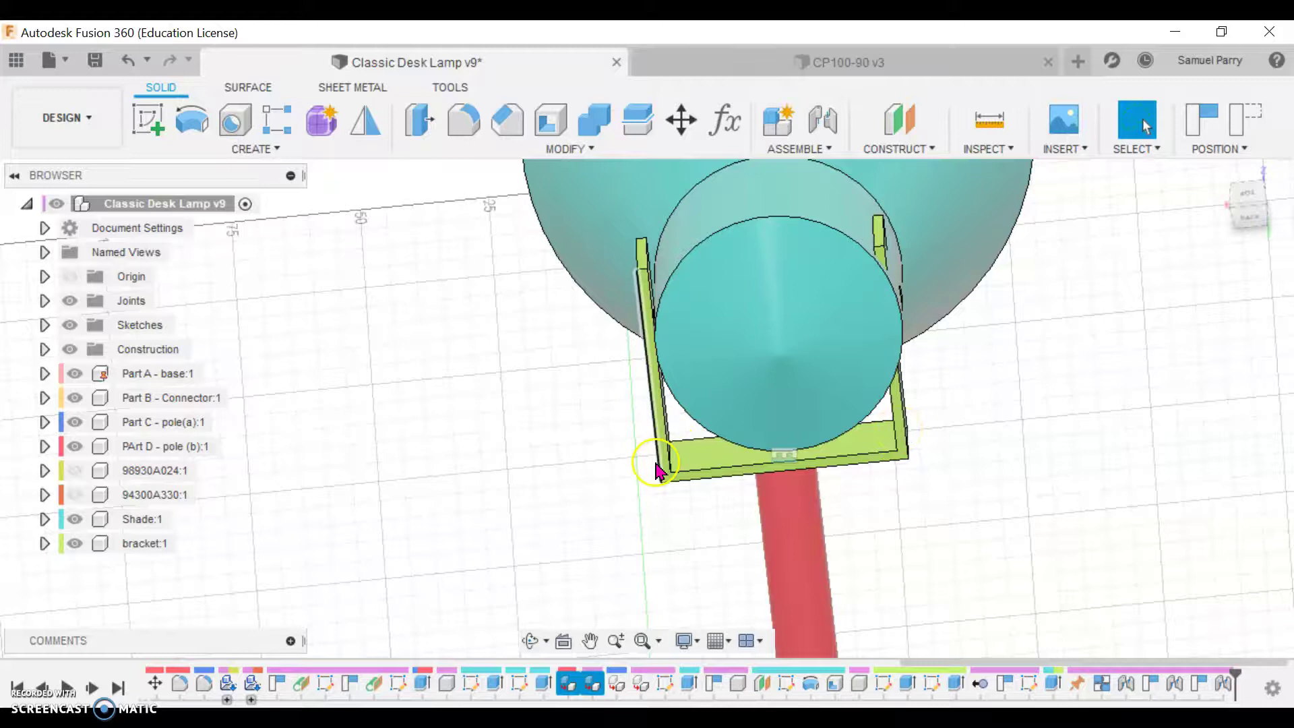
{"action": "double_click", "coordinate": [932, 684]}
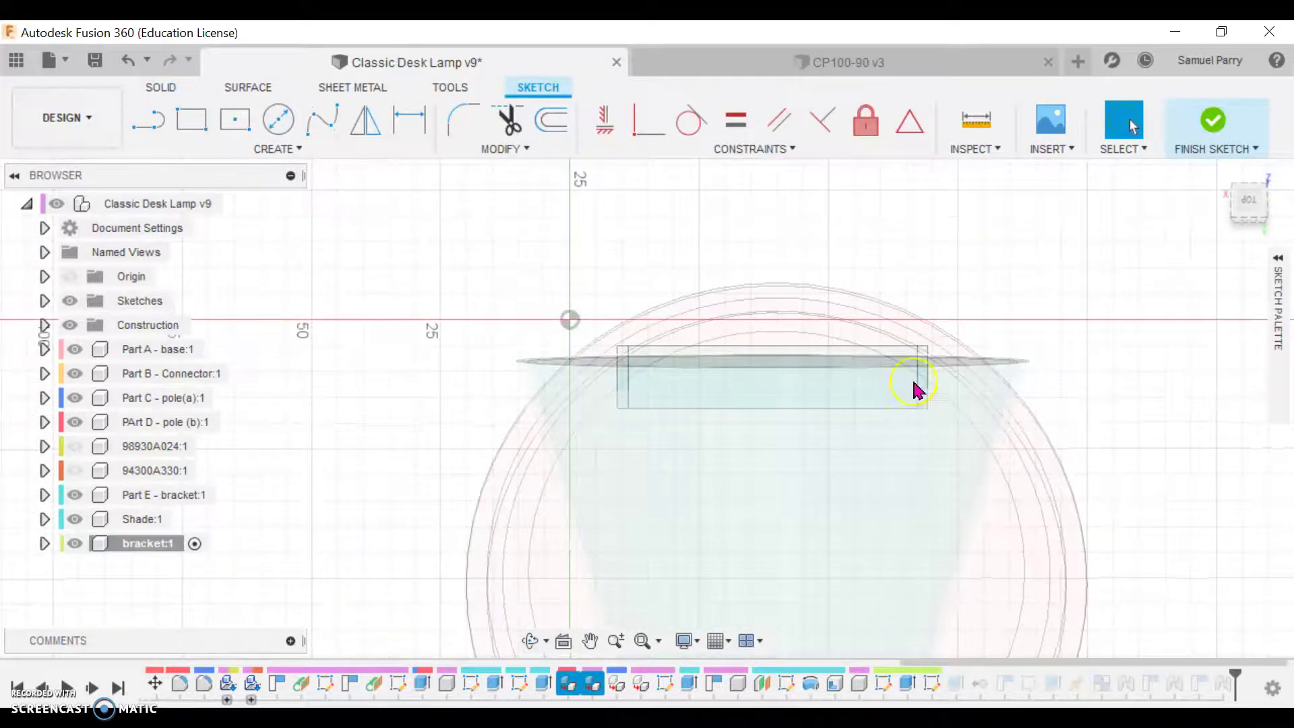
{"action": "scroll", "coordinate": [921, 378], "scroll_direction": "up", "scroll_amount": 5}
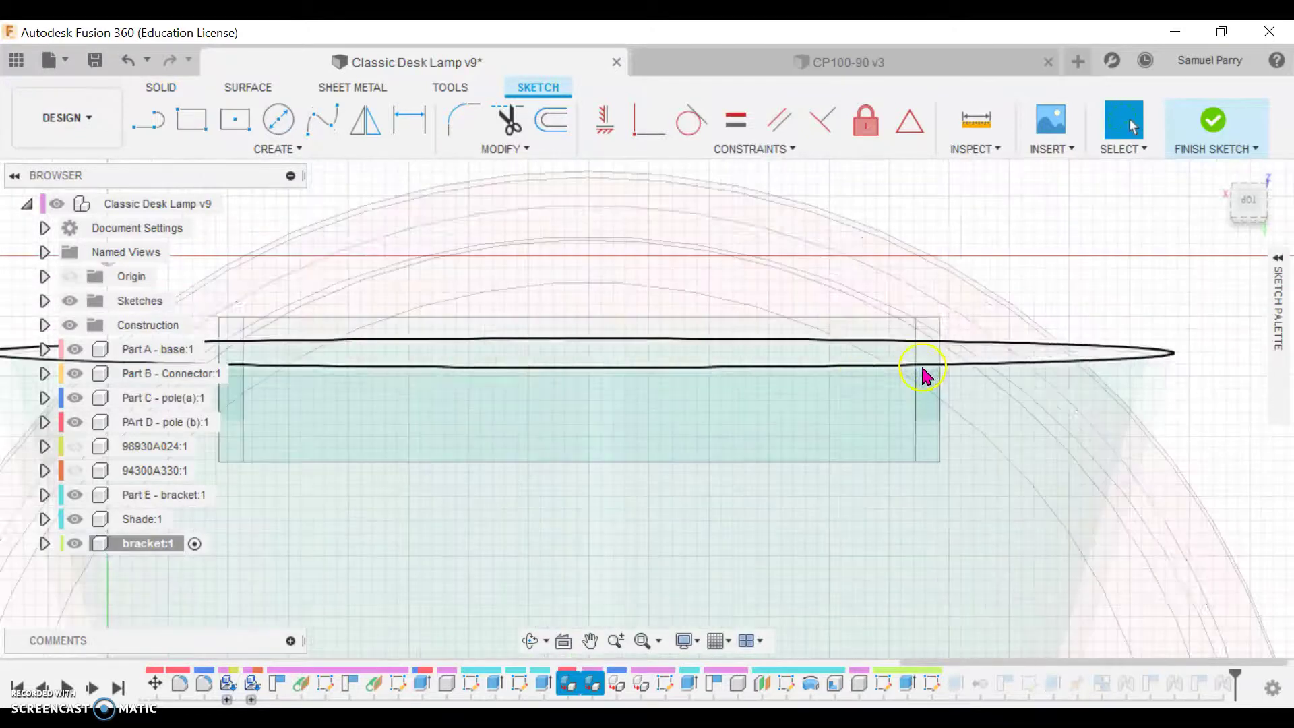
{"action": "scroll", "coordinate": [907, 374], "scroll_direction": "down", "scroll_amount": 5}
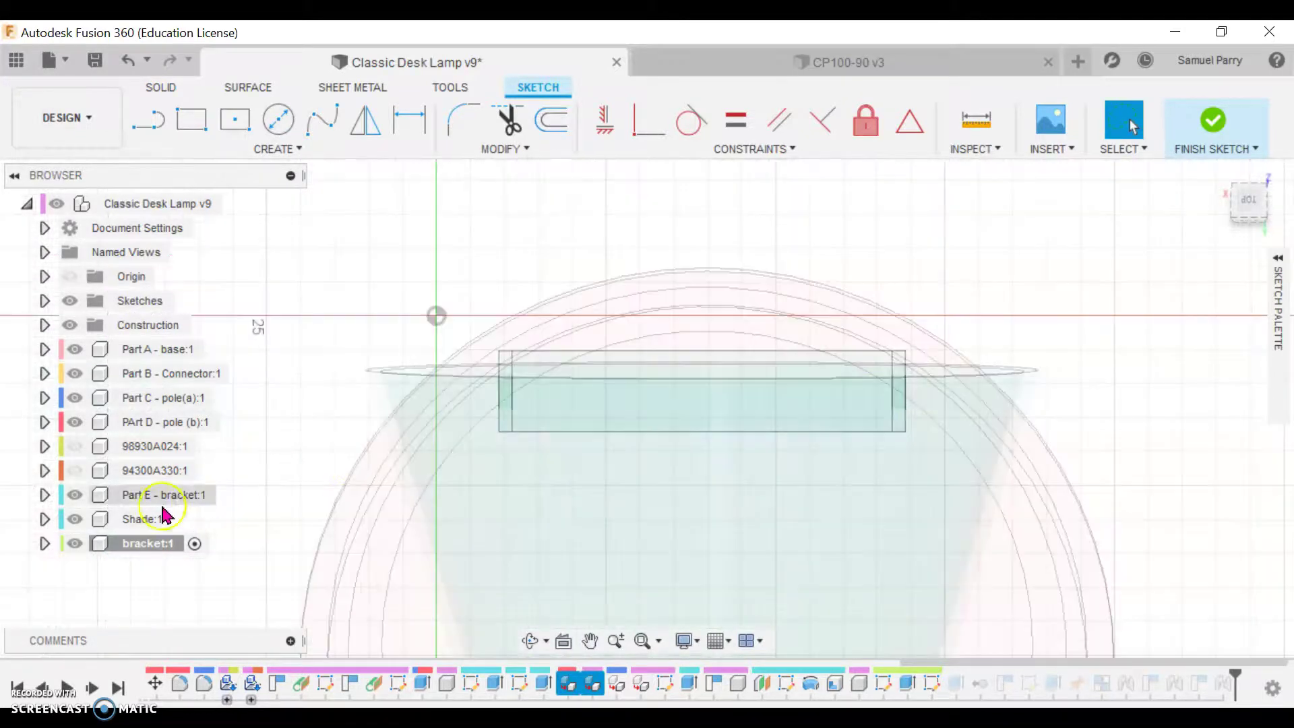
{"action": "left_click", "coordinate": [135, 545]}
{"action": "middle_click_drag", "start_coordinate": [512, 505], "coordinate": [503, 462], "text": "shift"}
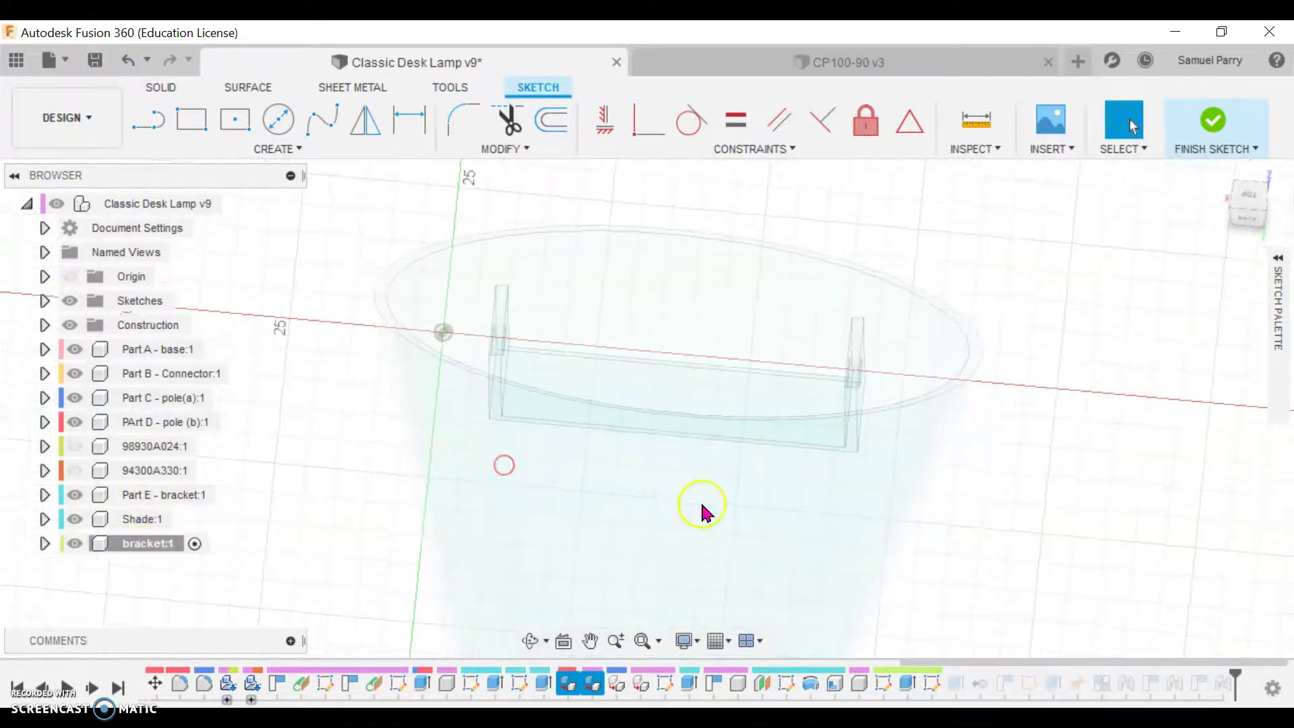
{"action": "left_click", "coordinate": [1213, 121]}
{"action": "left_click", "coordinate": [811, 538]}
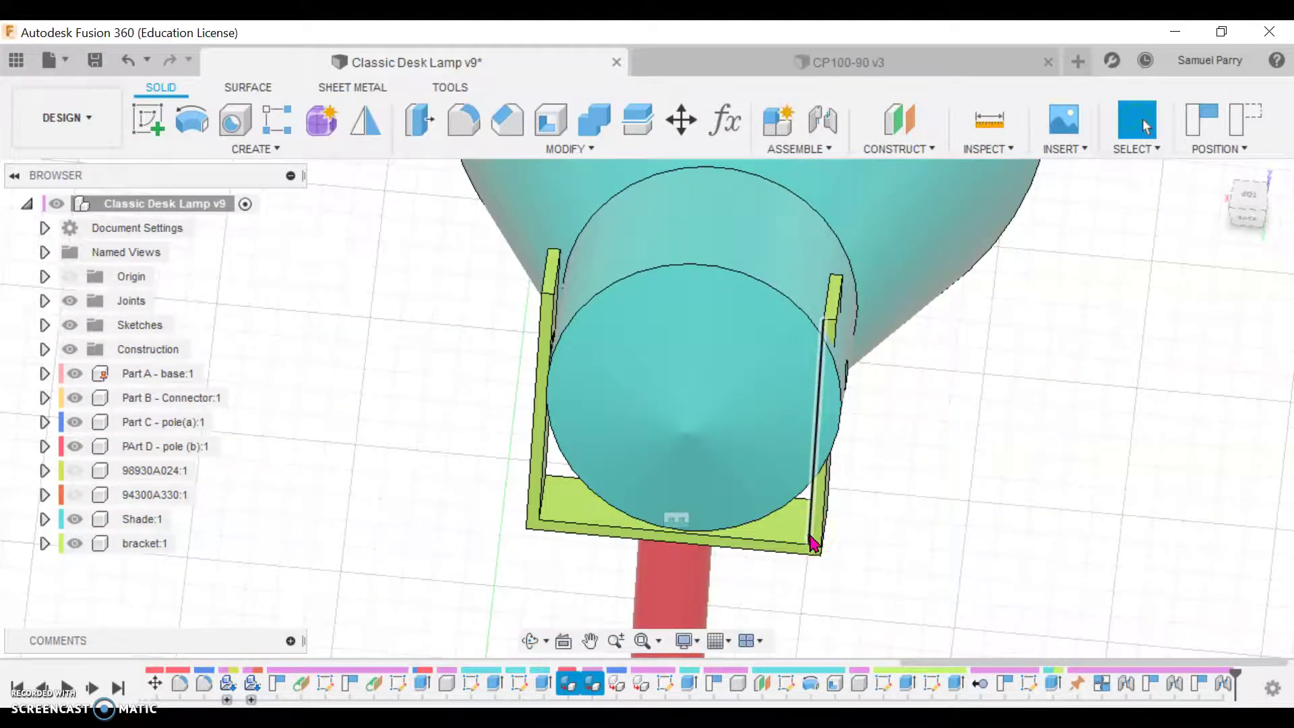
Hide the shade, reopen the bracket's Sketch2, and hide the base, connector and both poles to isolate the bracket
{"action": "left_click", "coordinate": [934, 686]}
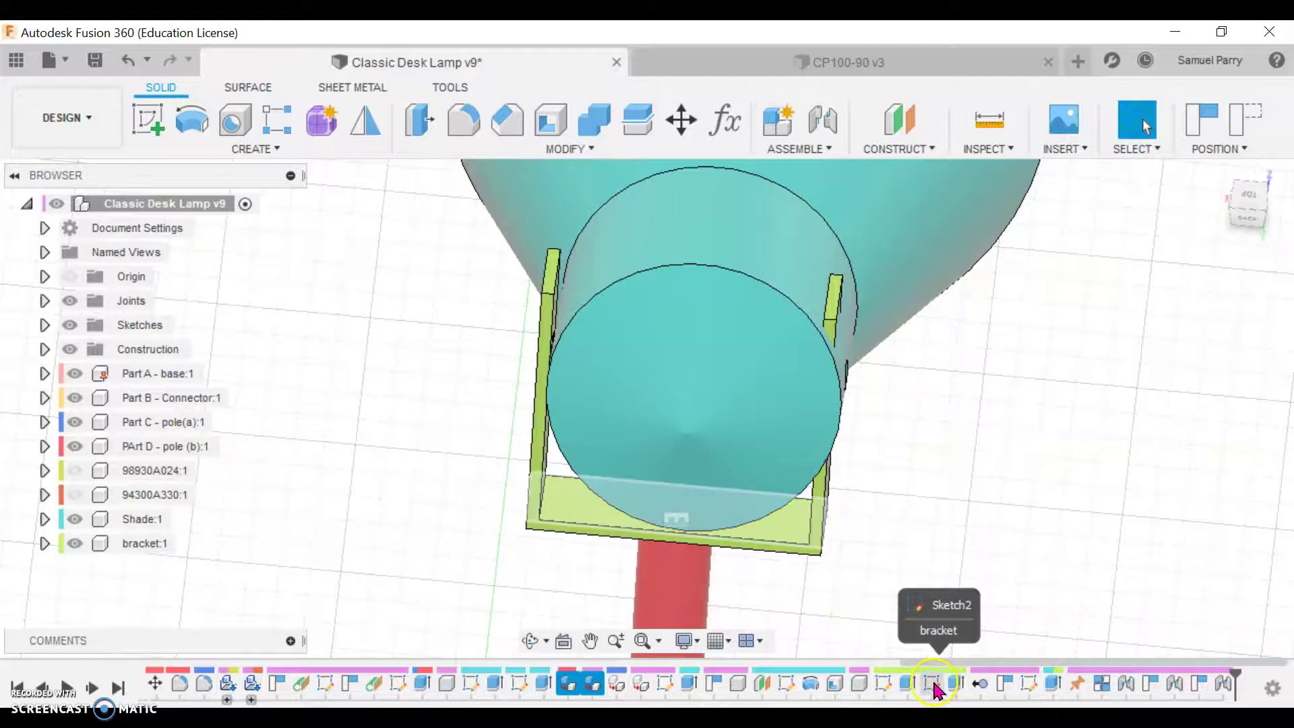
{"action": "left_click", "coordinate": [75, 519]}
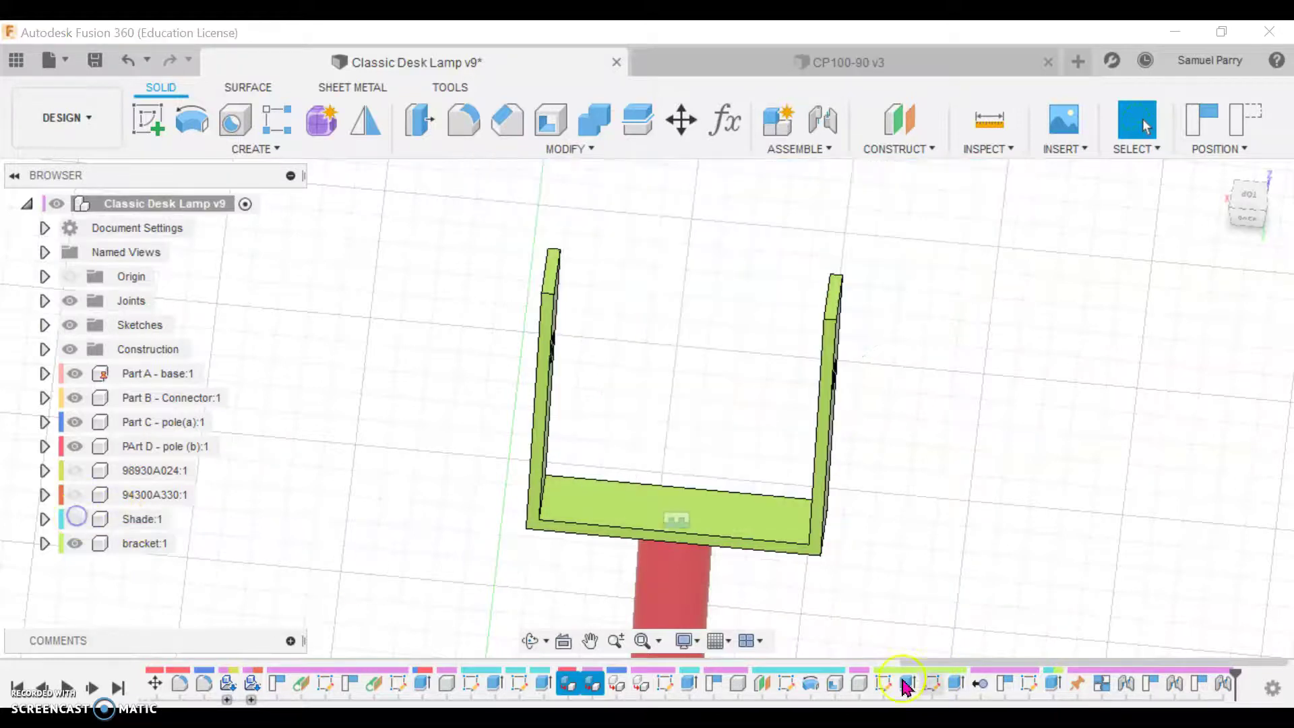
{"action": "double_click", "coordinate": [932, 686]}
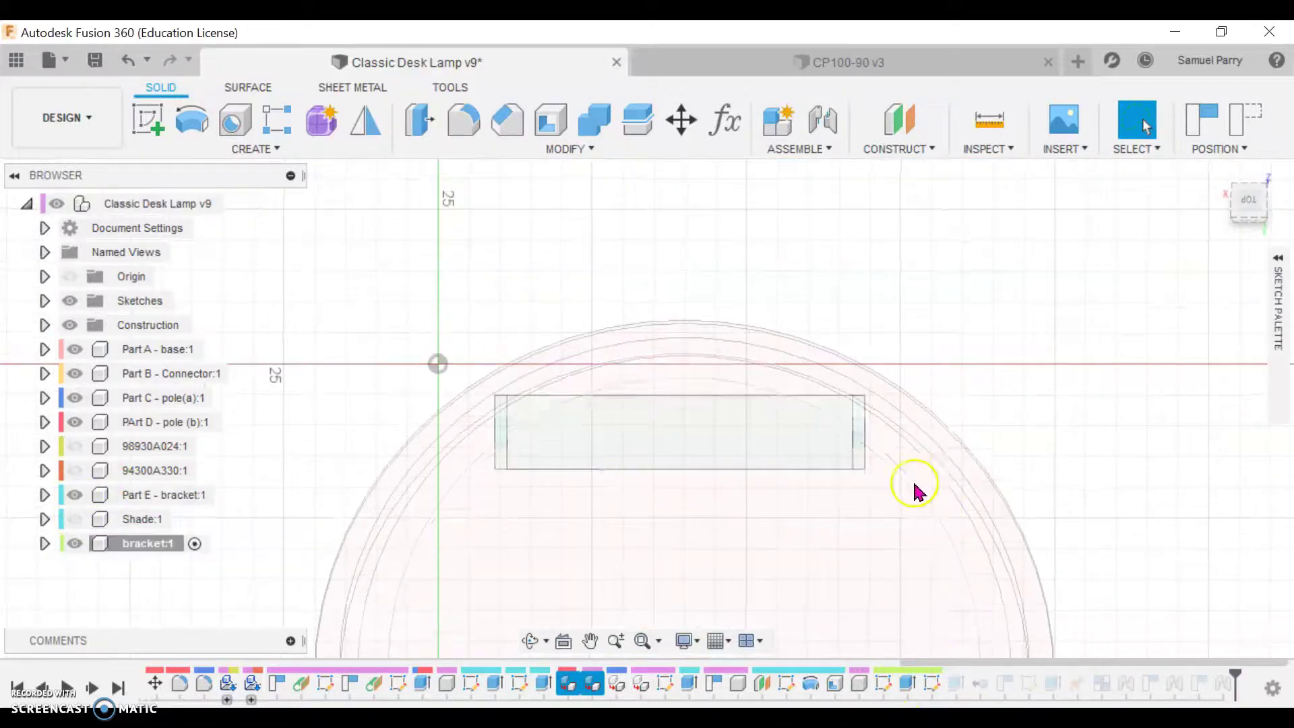
{"action": "left_click", "coordinate": [75, 374]}
{"action": "left_click", "coordinate": [75, 349]}
{"action": "left_click", "coordinate": [75, 398]}
{"action": "left_click", "coordinate": [75, 422]}
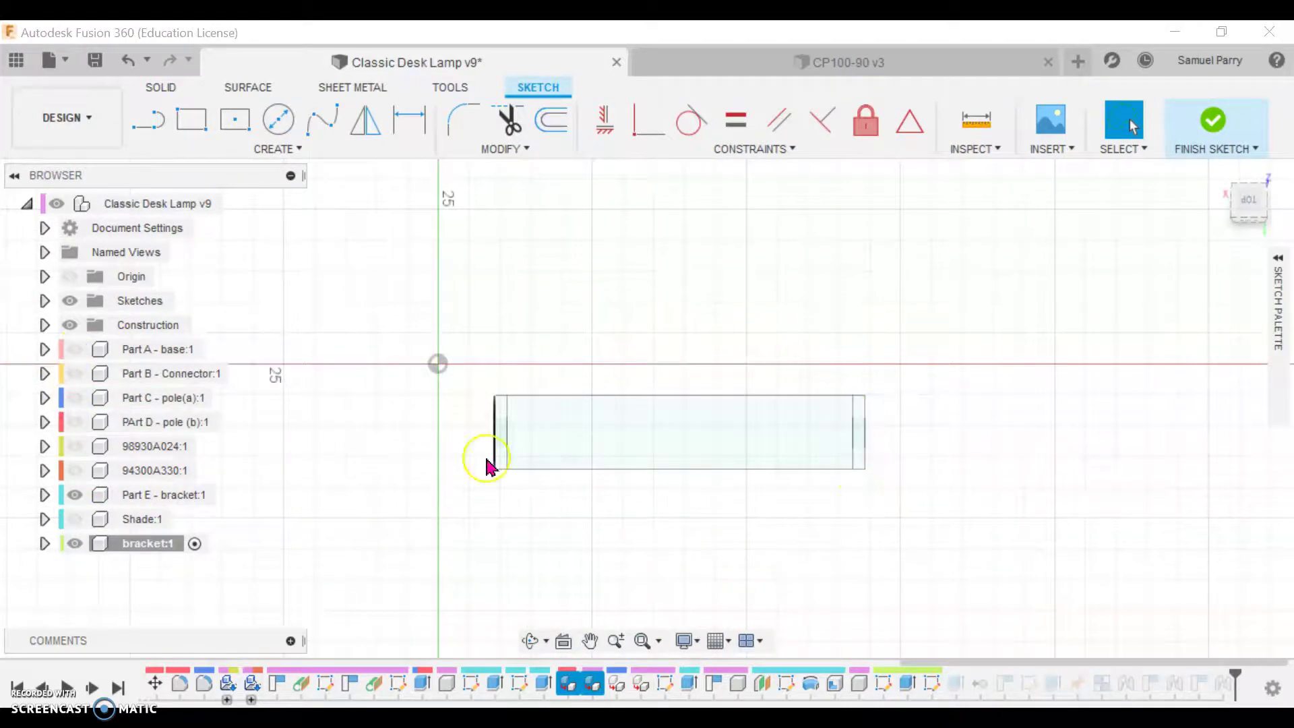
{"action": "left_click", "coordinate": [883, 684]}
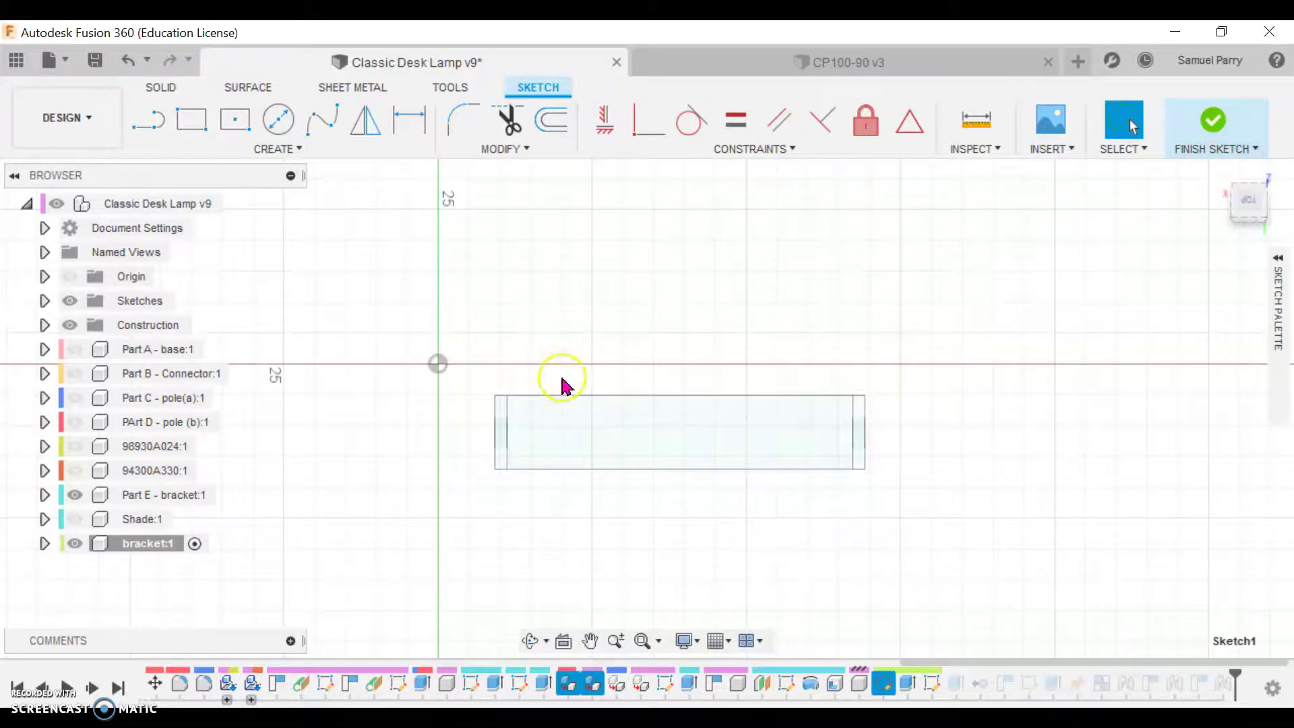
{"action": "scroll", "coordinate": [562, 384], "scroll_direction": "down", "scroll_amount": 2}
{"action": "key", "text": "d"}
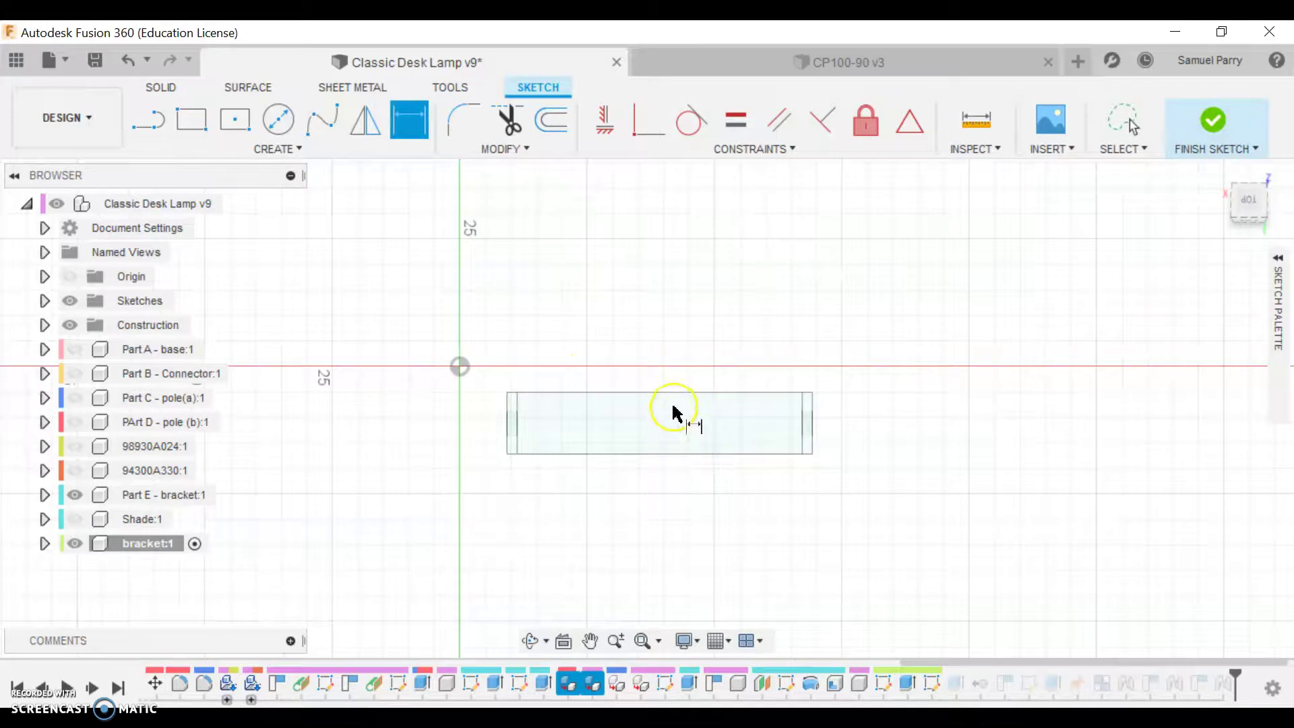
{"action": "left_click", "coordinate": [814, 423]}
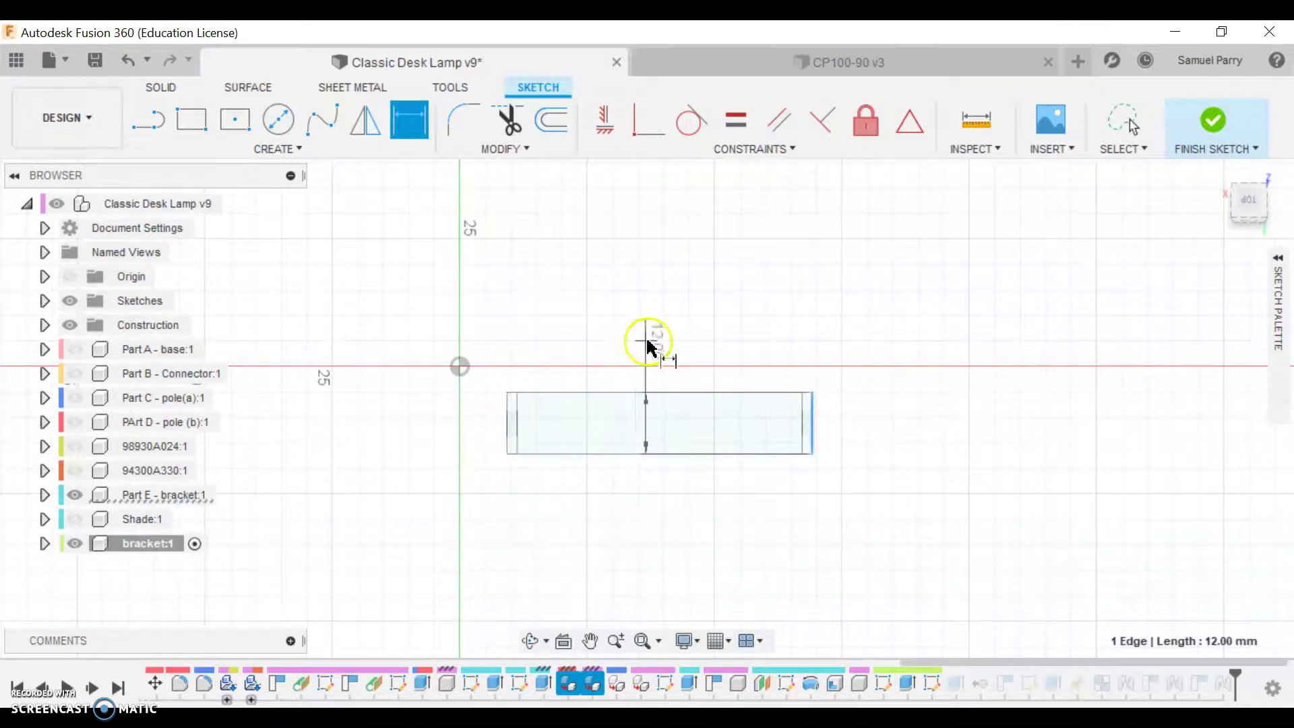
{"action": "key", "text": "Escape"}
{"action": "scroll", "coordinate": [598, 444], "scroll_direction": "down", "scroll_amount": 2}
{"action": "mouse_move", "coordinate": [597, 445]}
{"action": "middle_mouse_down", "text": "shift"}
{"action": "mouse_move", "coordinate": [578, 405]}
{"action": "mouse_move", "coordinate": [378, 272]}
{"action": "mouse_move", "coordinate": [609, 427]}
{"action": "middle_mouse_up", "text": "shift"}
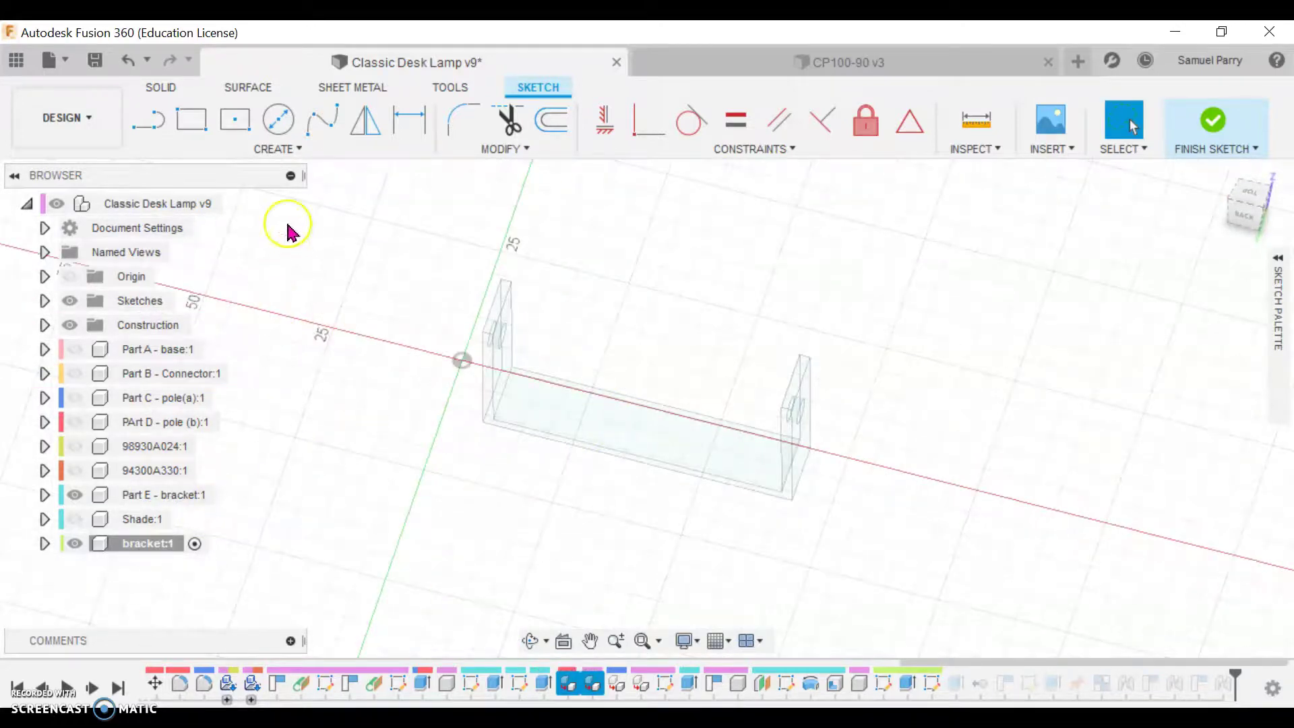
{"action": "left_click", "coordinate": [1176, 144]}
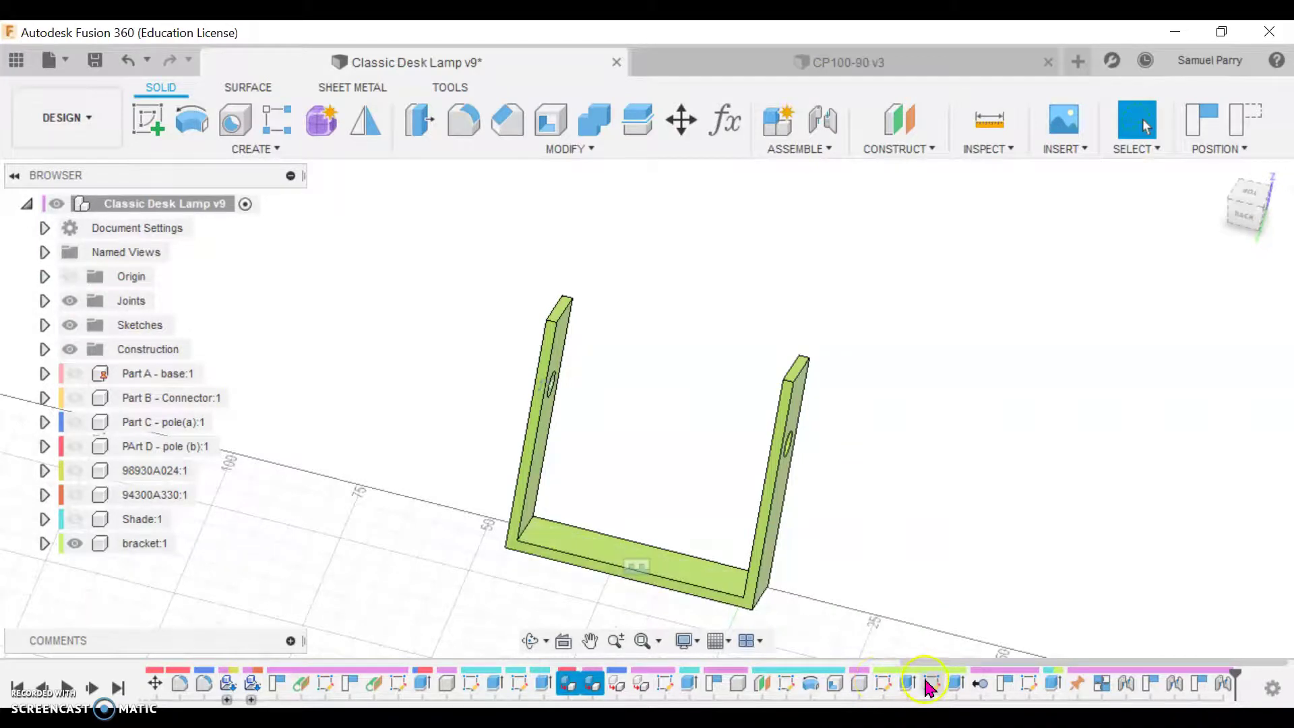
Examine the bracket's Sketch1 and the settings of its Extrude1, closing both without editing them
{"action": "left_click", "coordinate": [592, 470]}
{"action": "double_click", "coordinate": [887, 686]}
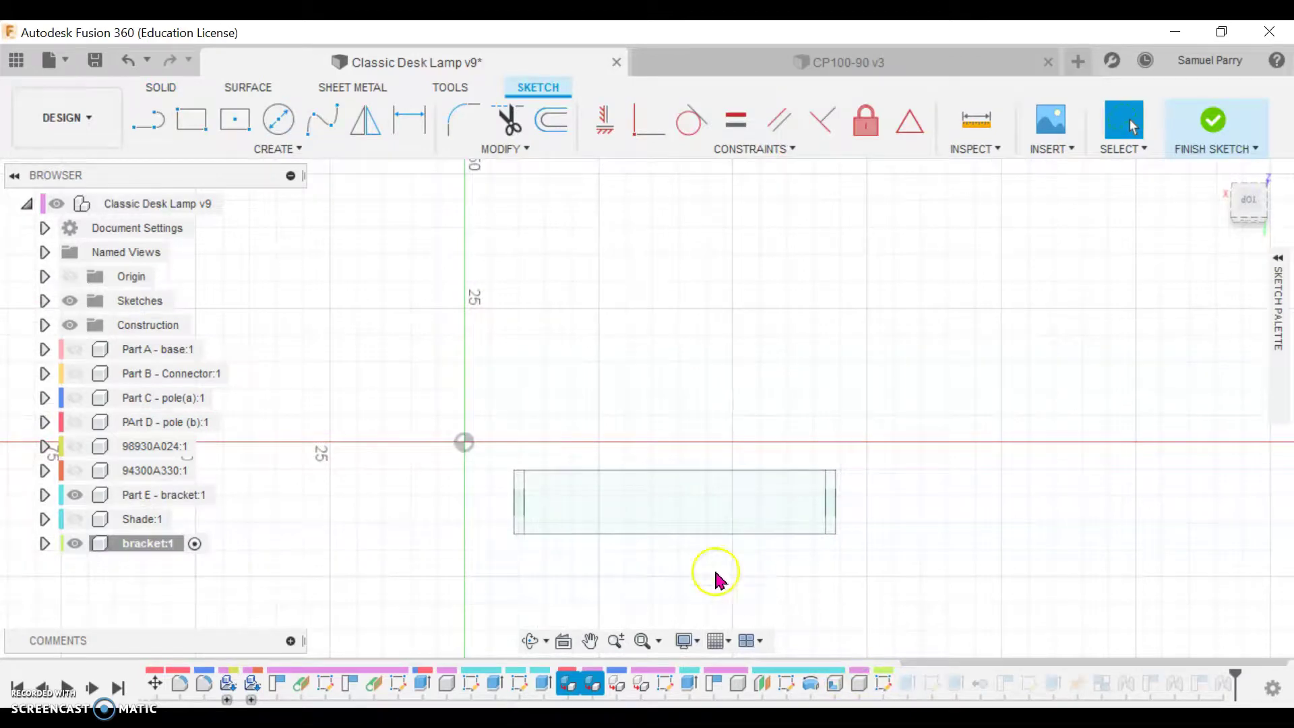
{"action": "mouse_move", "coordinate": [713, 563]}
{"action": "middle_mouse_down", "text": "shift"}
{"action": "mouse_move", "coordinate": [714, 477]}
{"action": "mouse_move", "coordinate": [595, 406]}
{"action": "middle_mouse_up", "text": "shift"}
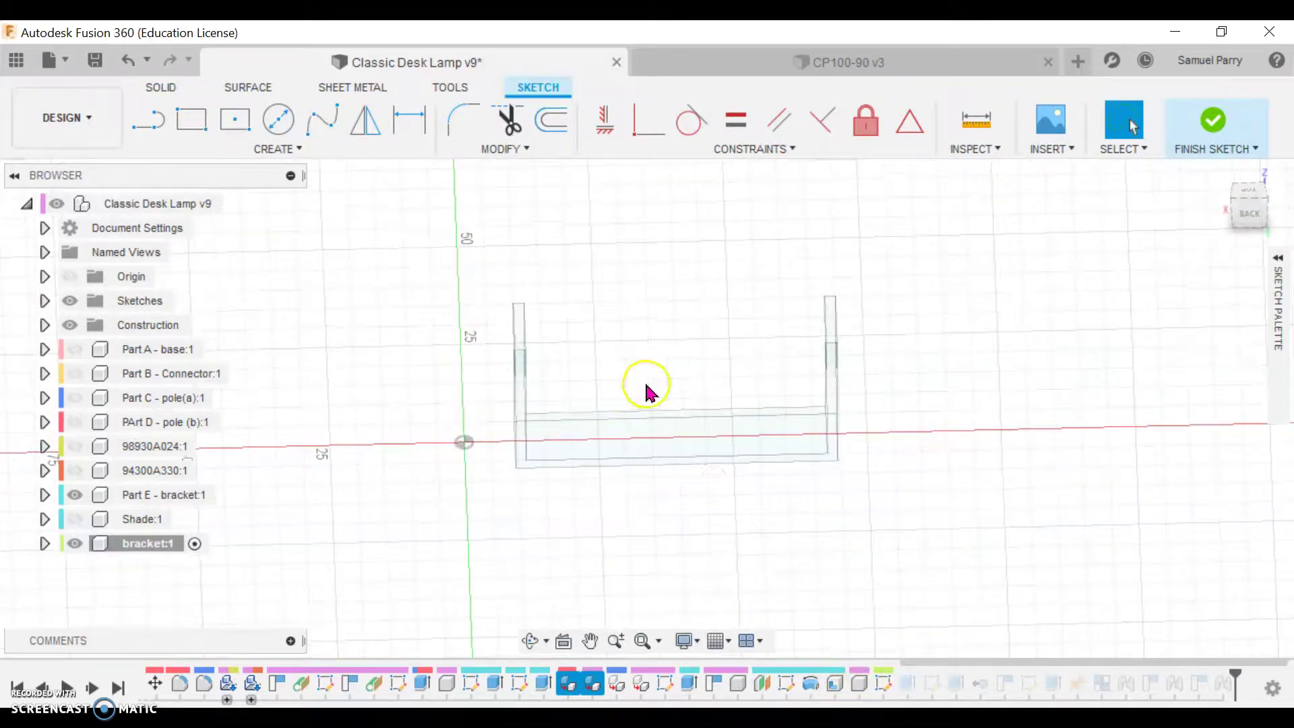
{"action": "middle_click_drag", "start_coordinate": [718, 443], "coordinate": [733, 533], "text": "shift"}
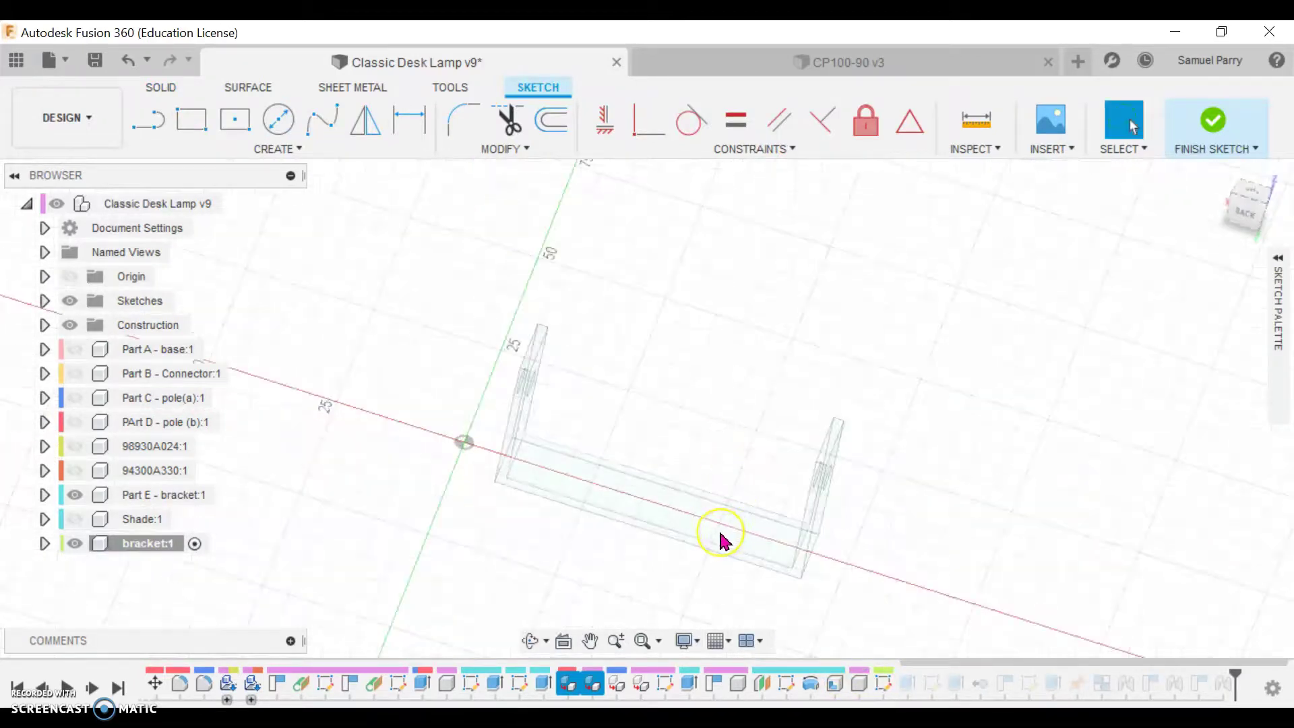
{"action": "left_click", "coordinate": [1213, 128]}
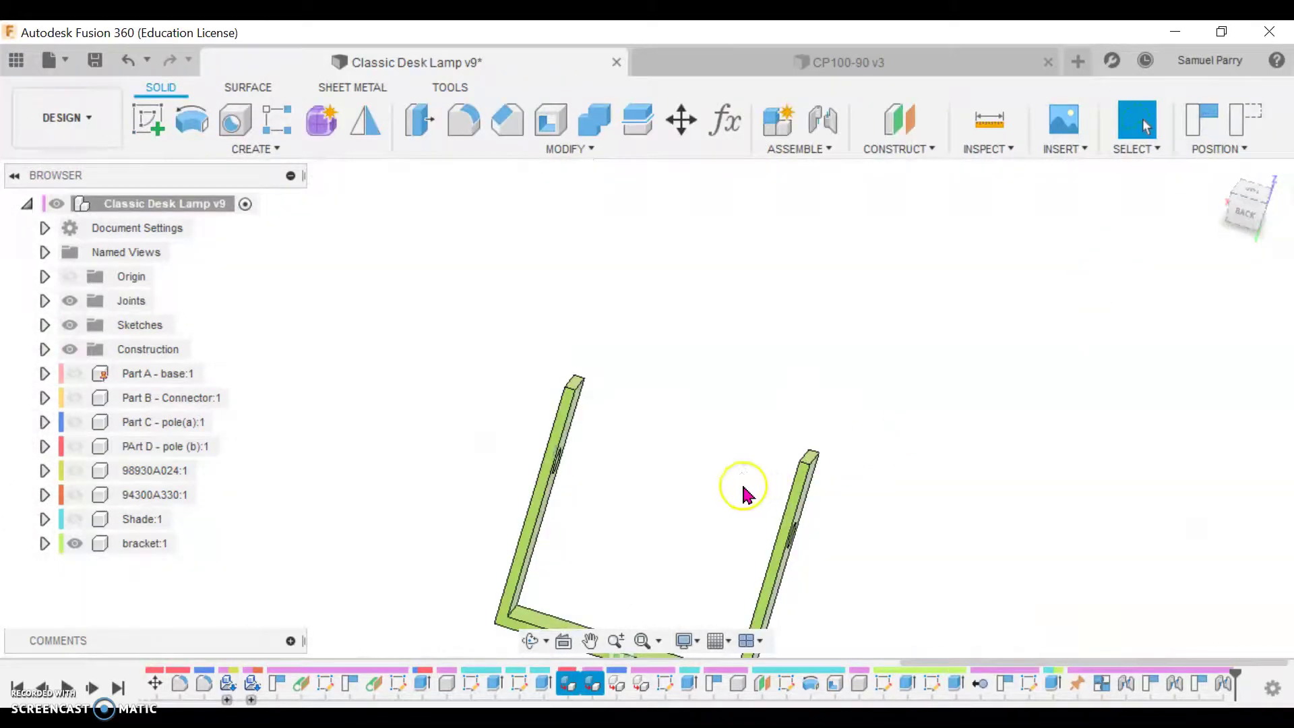
{"action": "middle_click_drag", "start_coordinate": [742, 492], "coordinate": [764, 297]}
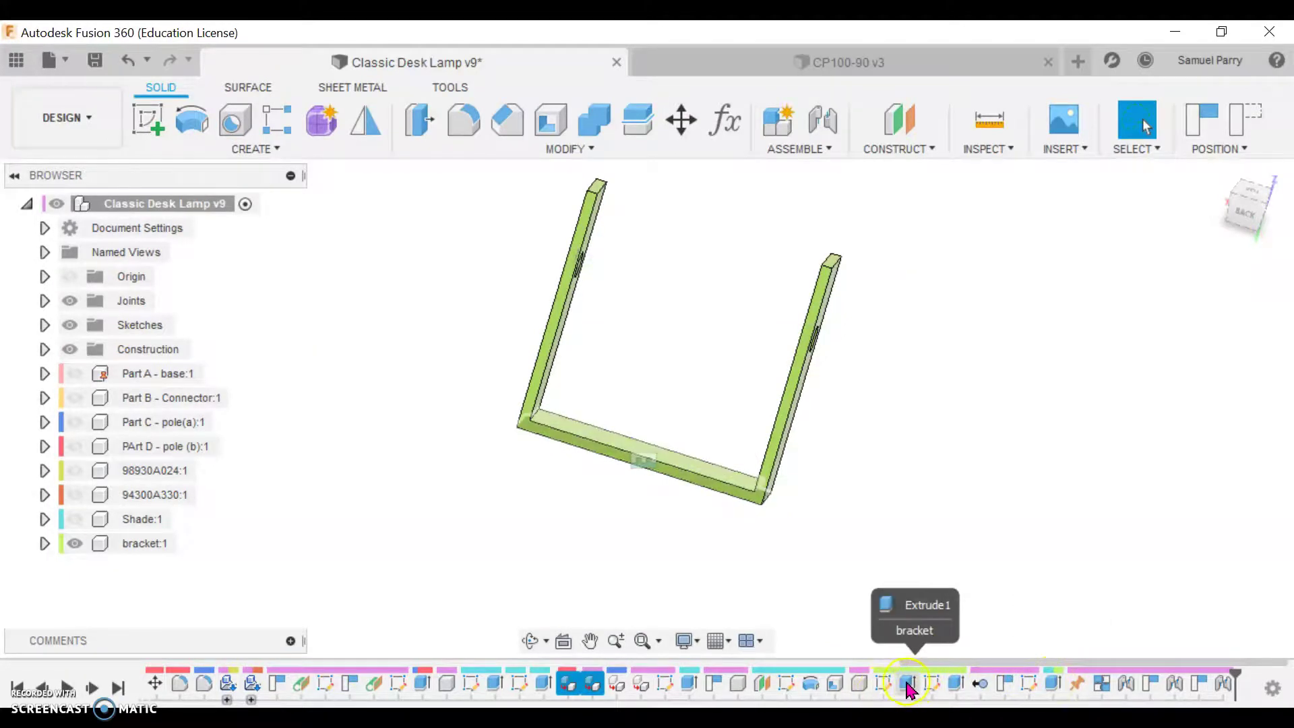
{"action": "double_click", "coordinate": [907, 684]}
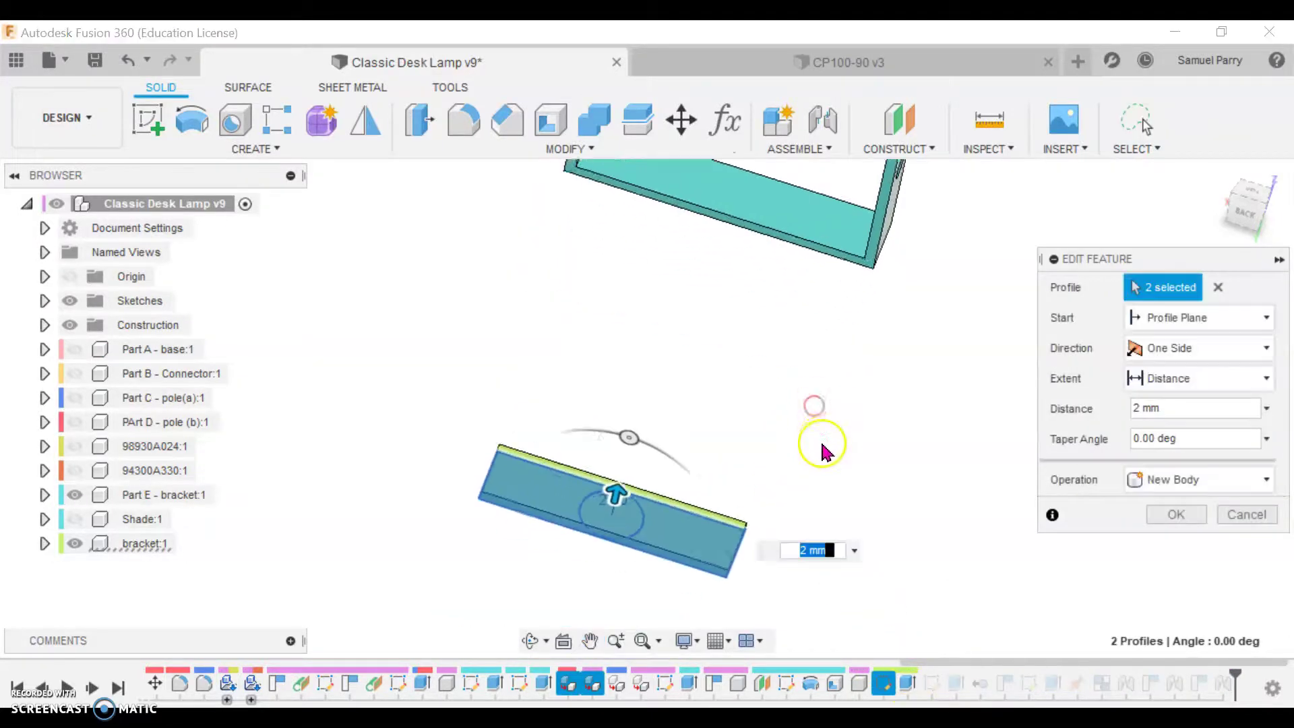
{"action": "left_click", "coordinate": [1252, 516]}
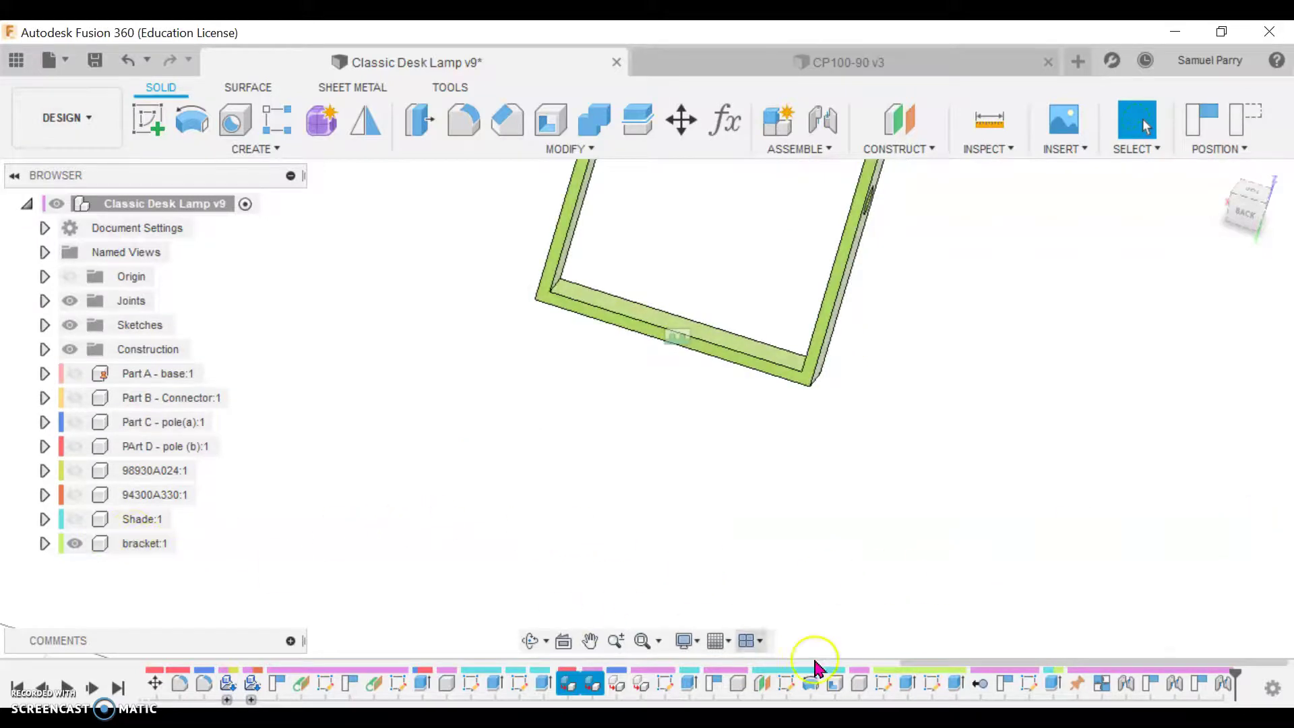
Set both half-width dimensions of the base rectangle in the bracket's Sketch1 to 26 mm, and finish the sketch
{"action": "left_click", "coordinate": [883, 685]}
{"action": "double_click", "coordinate": [889, 685]}
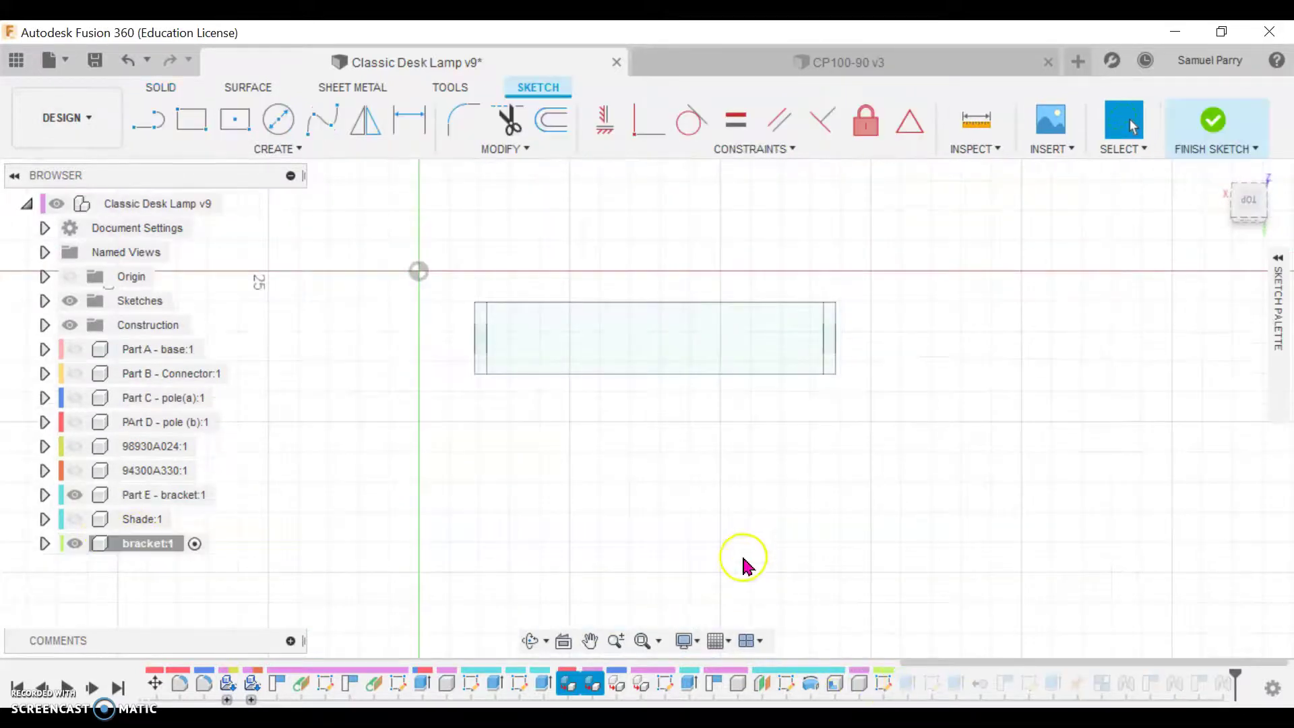
{"action": "middle_click_drag", "start_coordinate": [745, 565], "coordinate": [820, 312]}
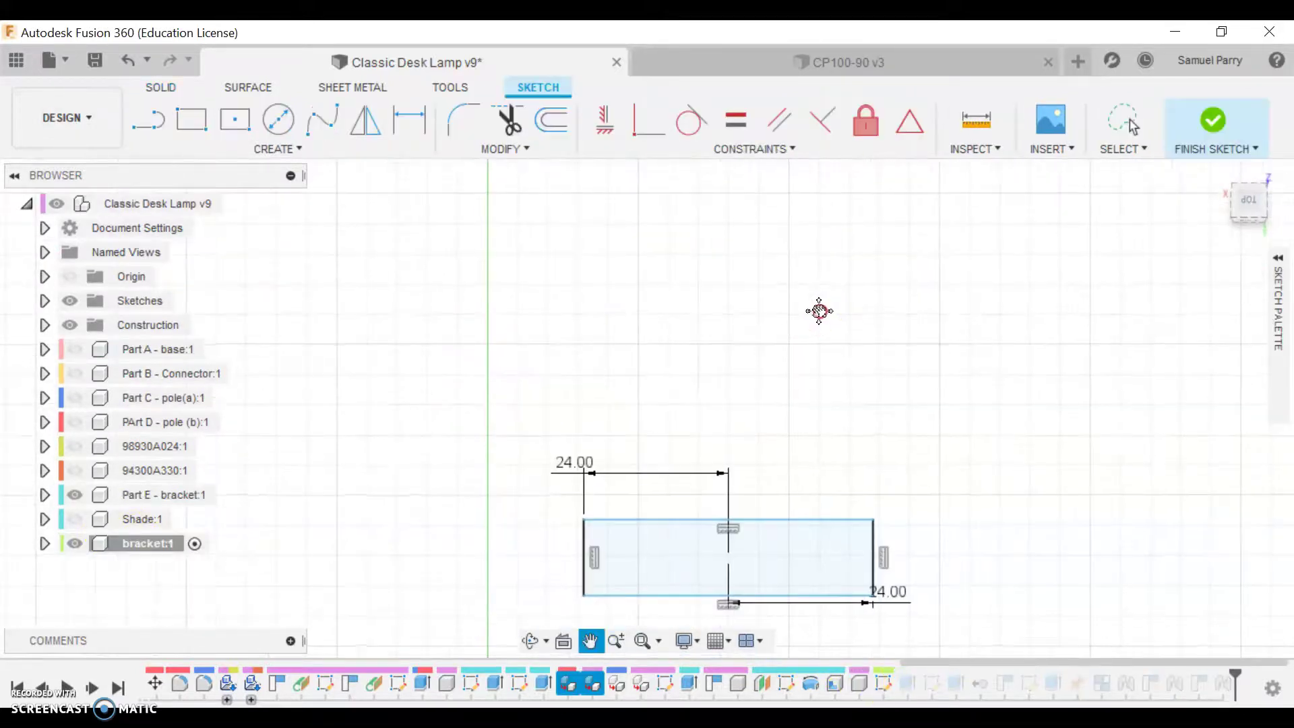
{"action": "double_click", "coordinate": [572, 475]}
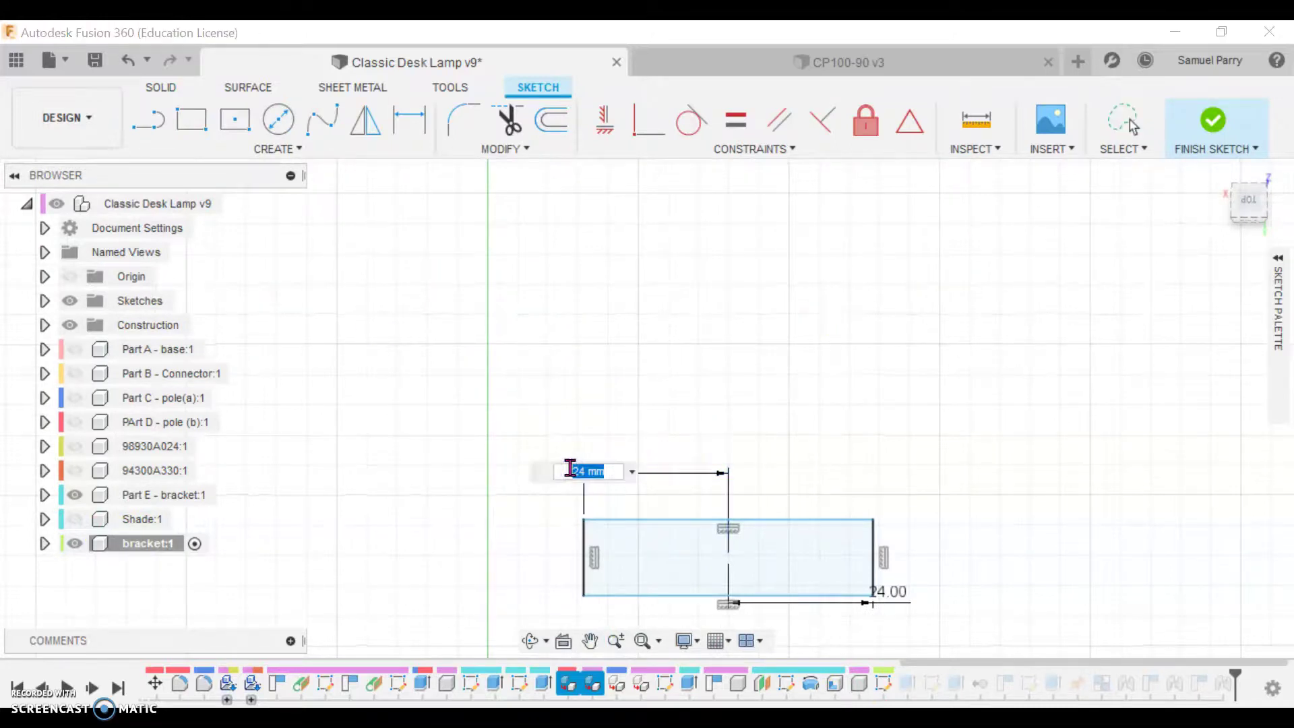
{"action": "left_click", "coordinate": [731, 559]}
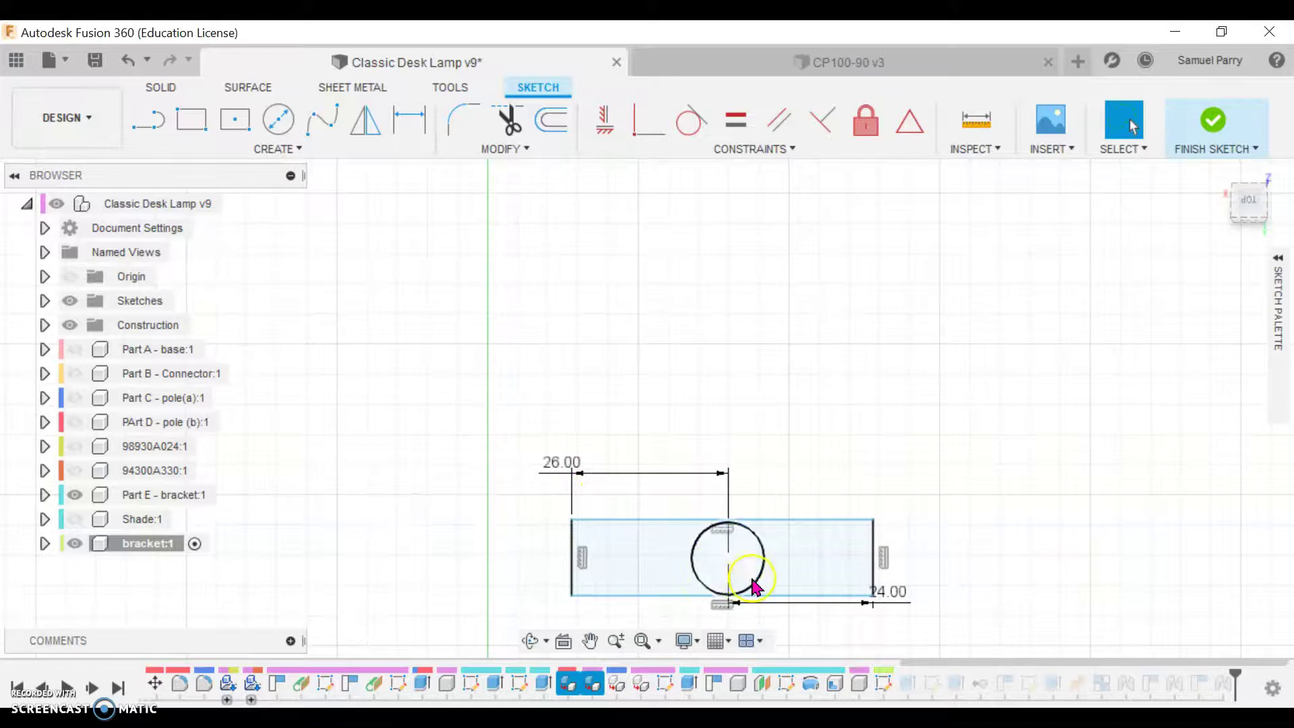
{"action": "double_click", "coordinate": [889, 592]}
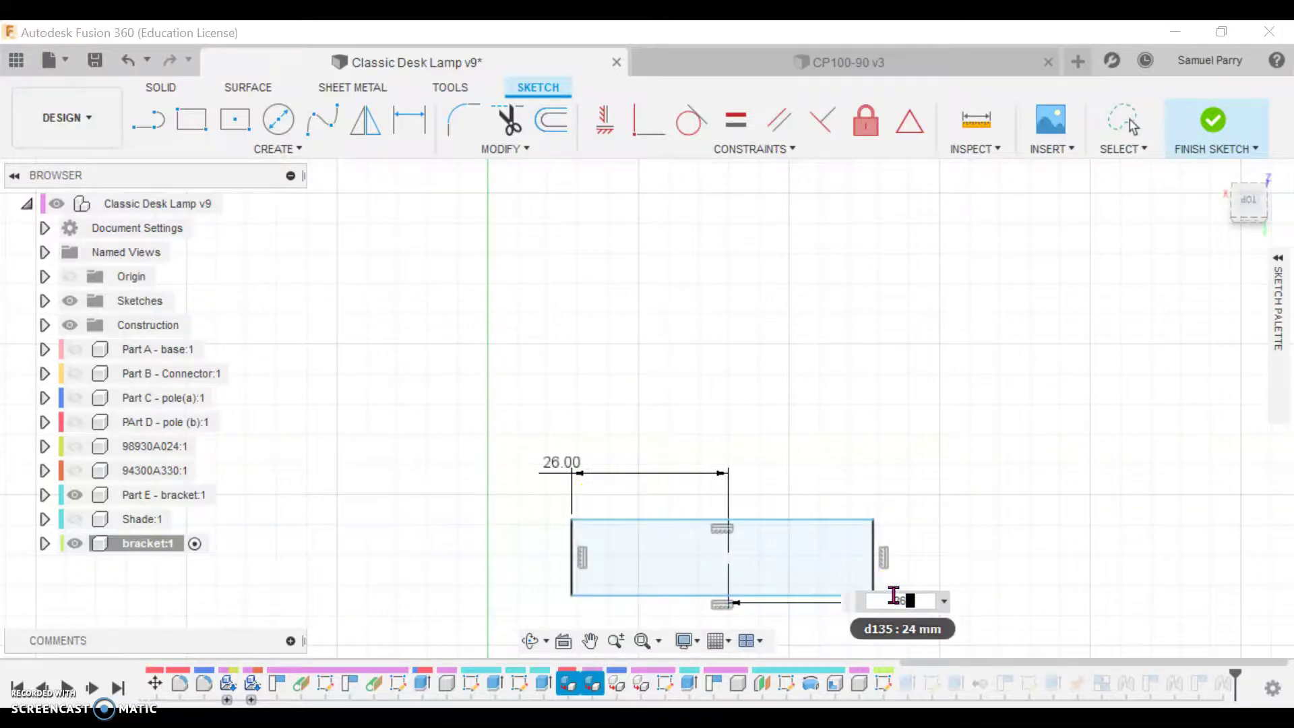
{"action": "type", "text": "26"}
{"action": "key", "text": "Return"}
{"action": "left_click", "coordinate": [1212, 121]}
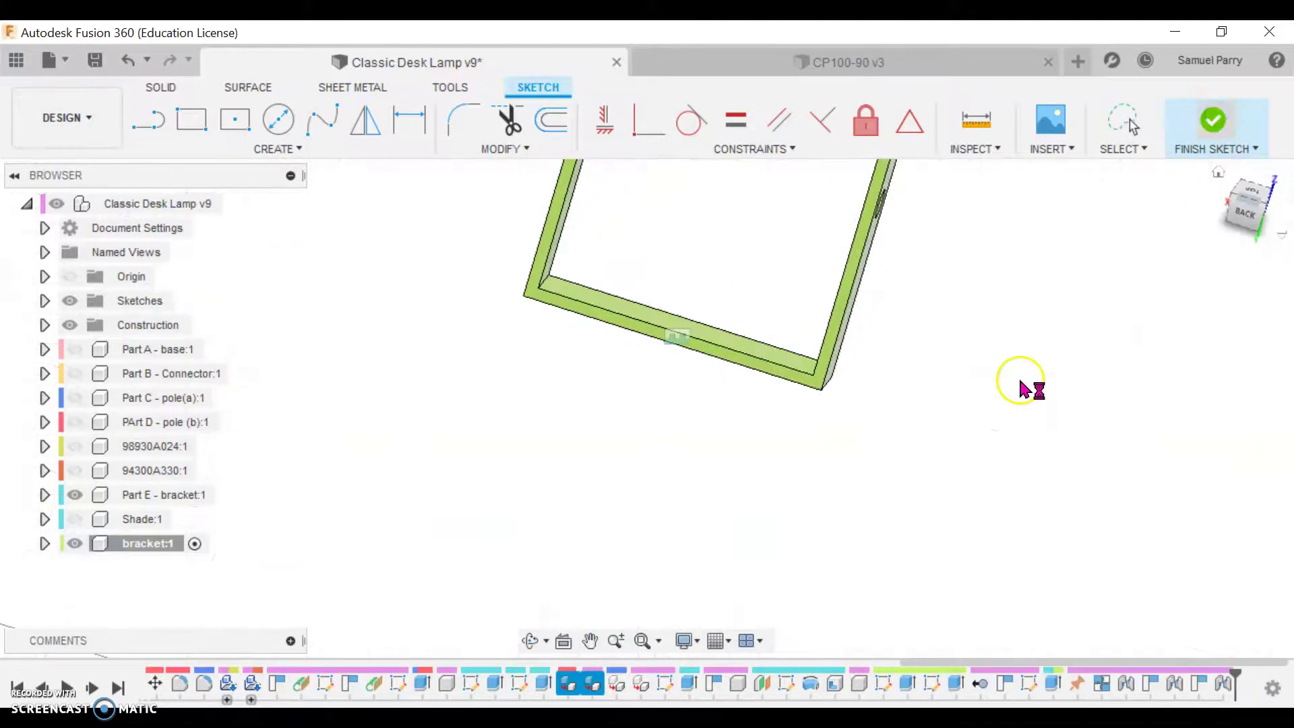
Show the shade again and check from behind how its neck fits between the bracket arms
{"action": "middle_click_drag", "start_coordinate": [378, 412], "coordinate": [430, 506]}
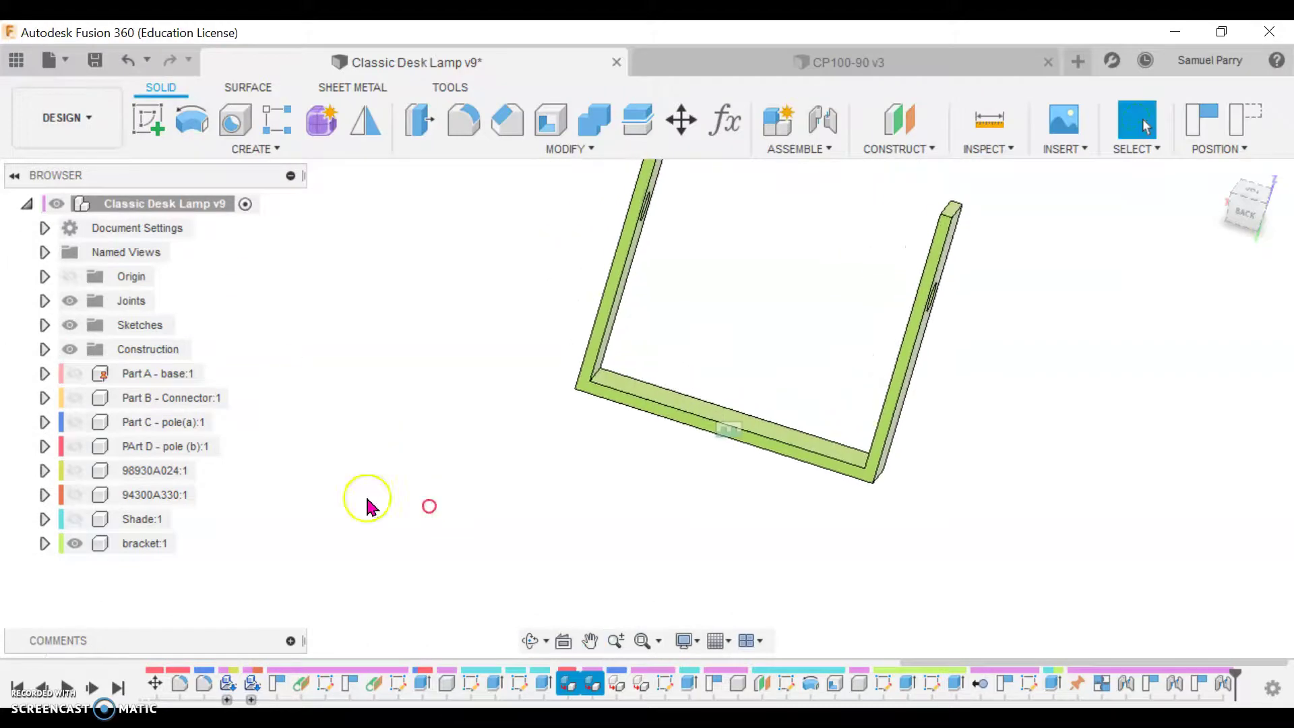
{"action": "left_click", "coordinate": [73, 525]}
{"action": "middle_click_drag", "start_coordinate": [326, 386], "coordinate": [497, 462], "text": "shift"}
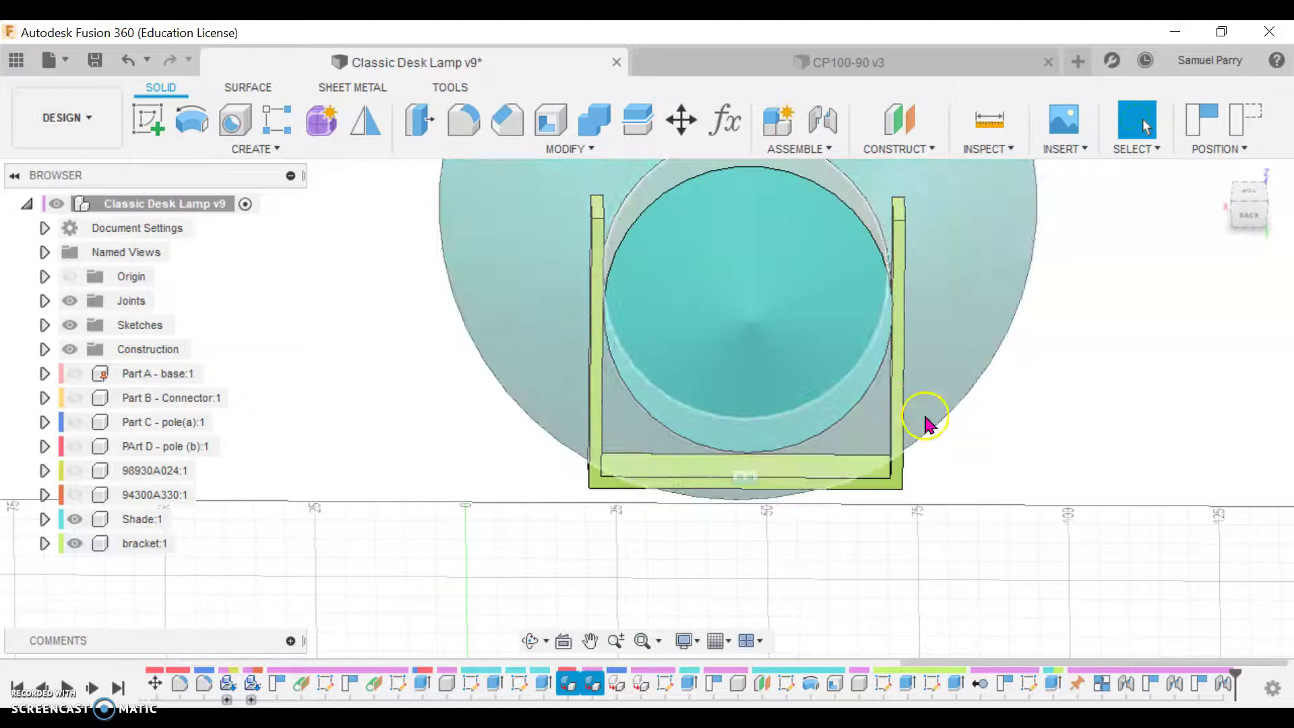
{"action": "middle_click_drag", "start_coordinate": [868, 425], "coordinate": [823, 423]}
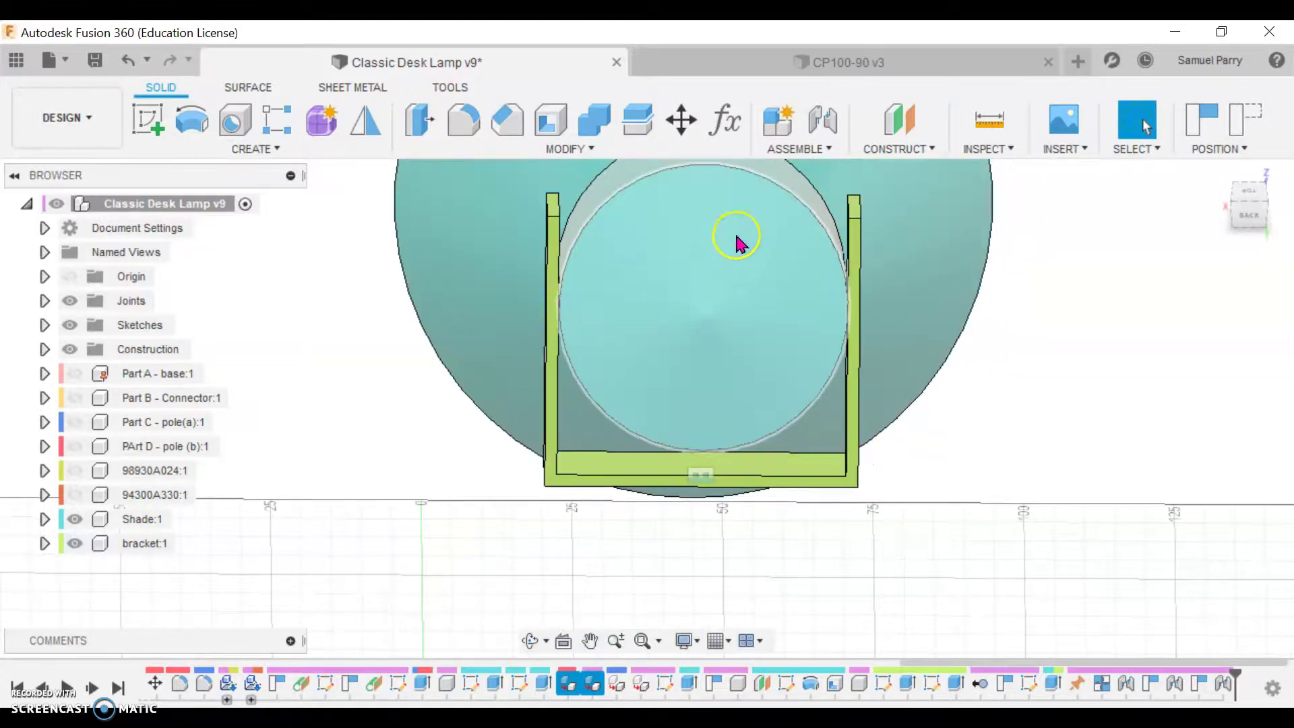
Measure the circular edge at the end of the shade's neck
{"action": "left_click", "coordinate": [974, 122]}
{"action": "left_click", "coordinate": [793, 194]}
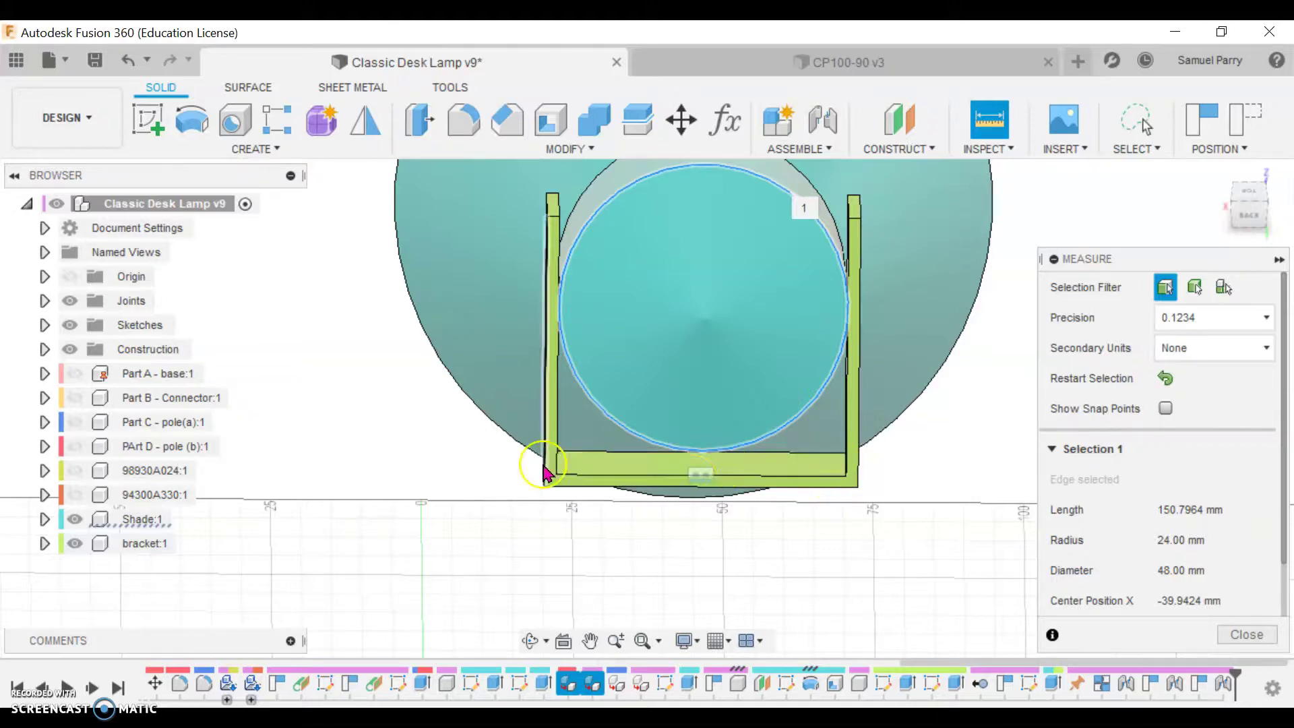
{"action": "left_click", "coordinate": [1245, 634]}
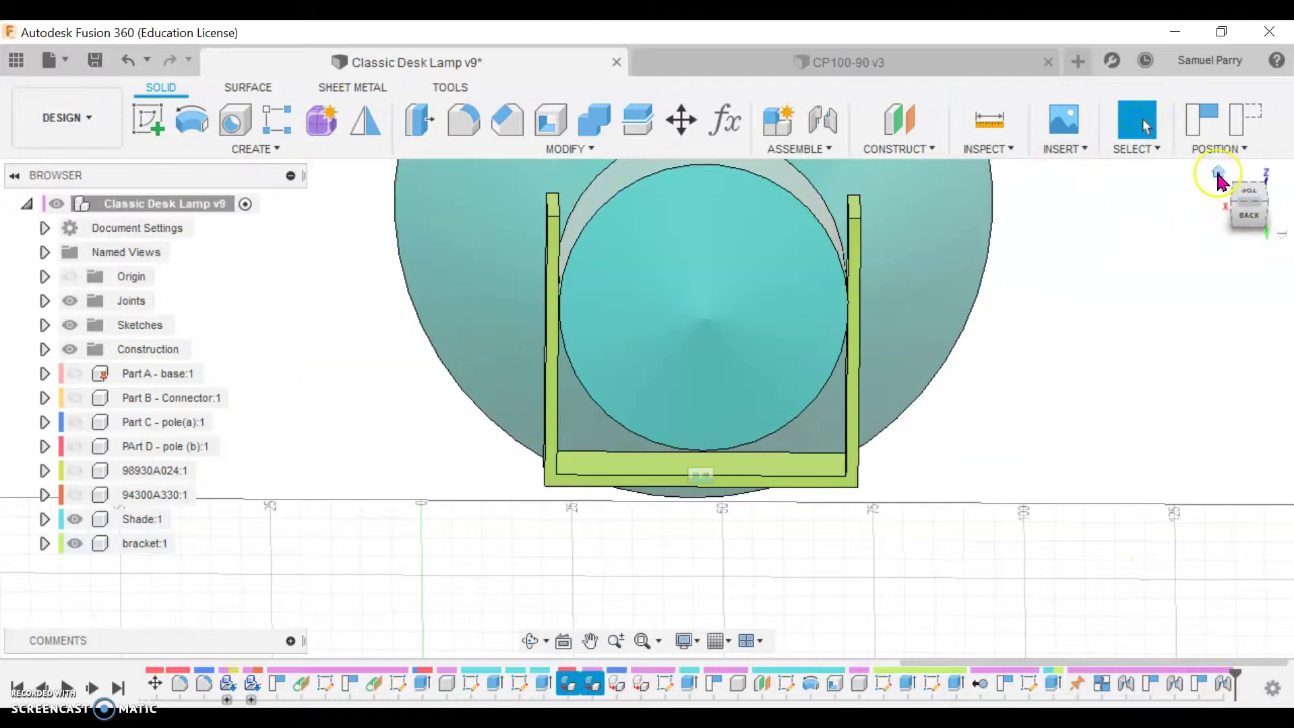
Restore the home view and show the base, connector and both poles, keeping fasteners 98930A024 and 94300A330 hidden
{"action": "left_click", "coordinate": [1218, 174]}
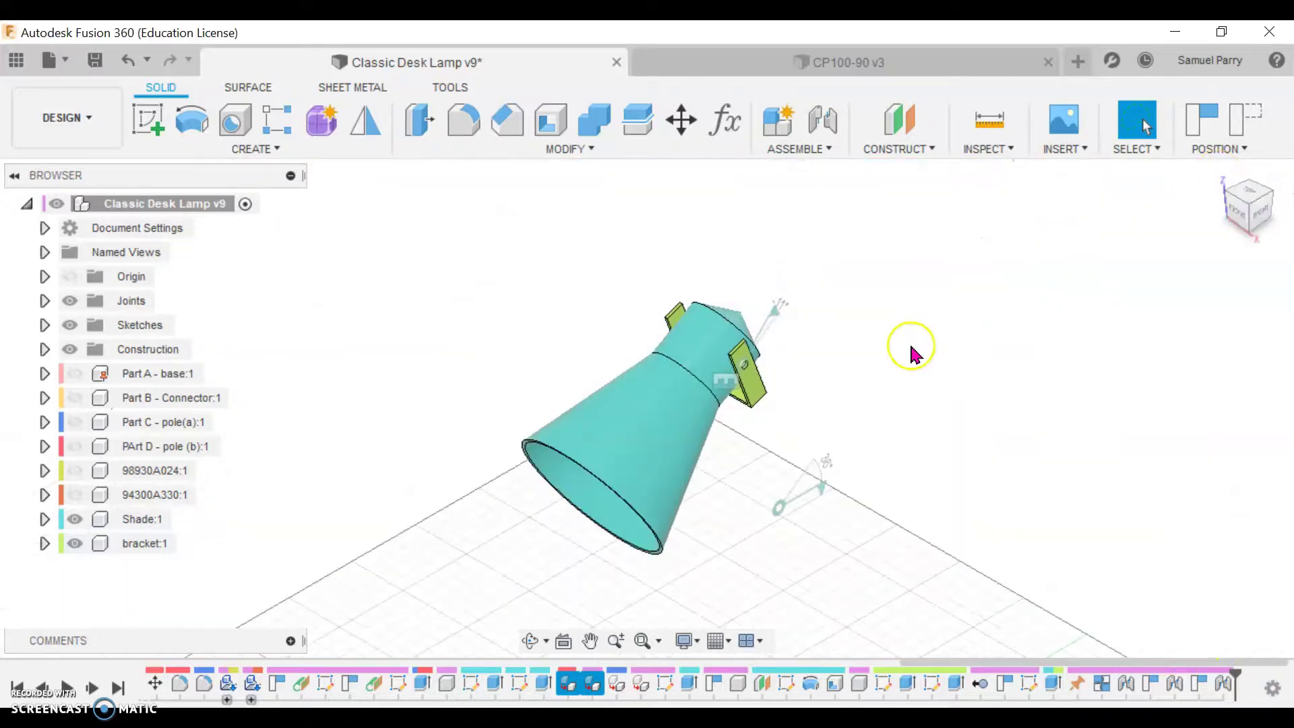
{"action": "left_click", "coordinate": [75, 373]}
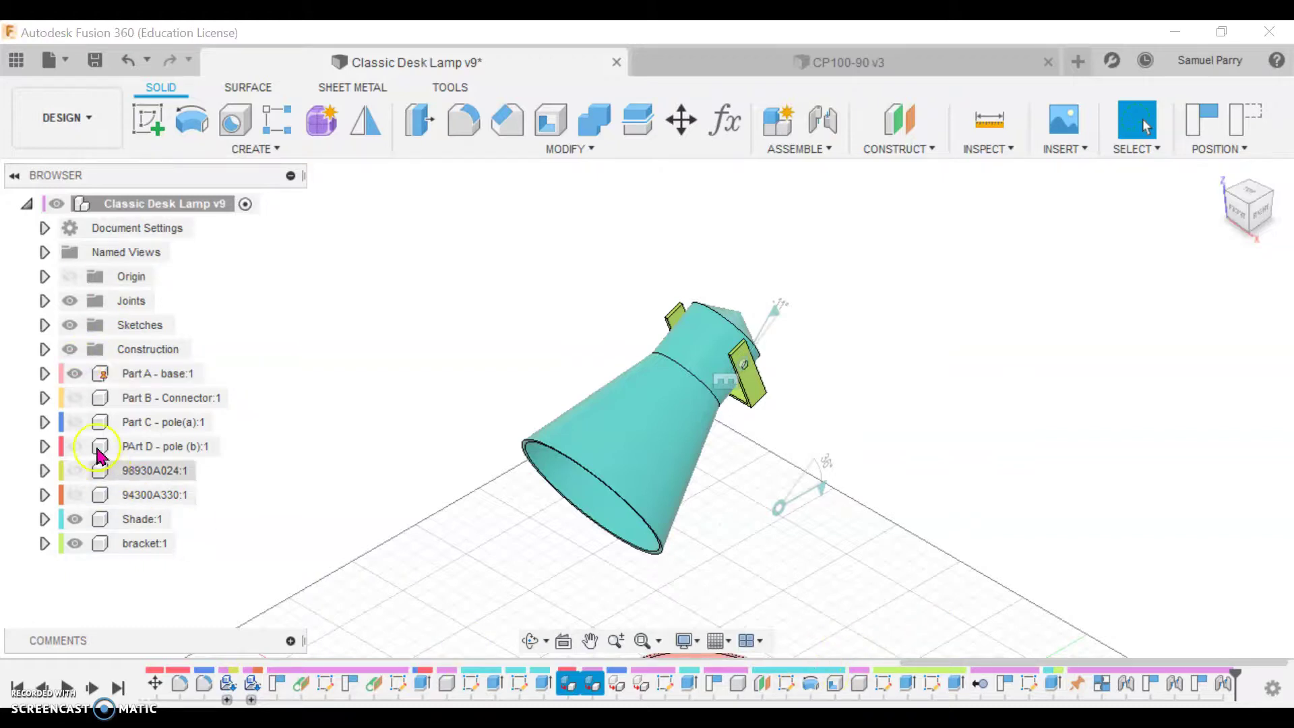
{"action": "left_click", "coordinate": [75, 422]}
{"action": "left_click", "coordinate": [75, 446]}
{"action": "left_click", "coordinate": [75, 470]}
{"action": "left_click", "coordinate": [75, 495]}
{"action": "left_click", "coordinate": [74, 398]}
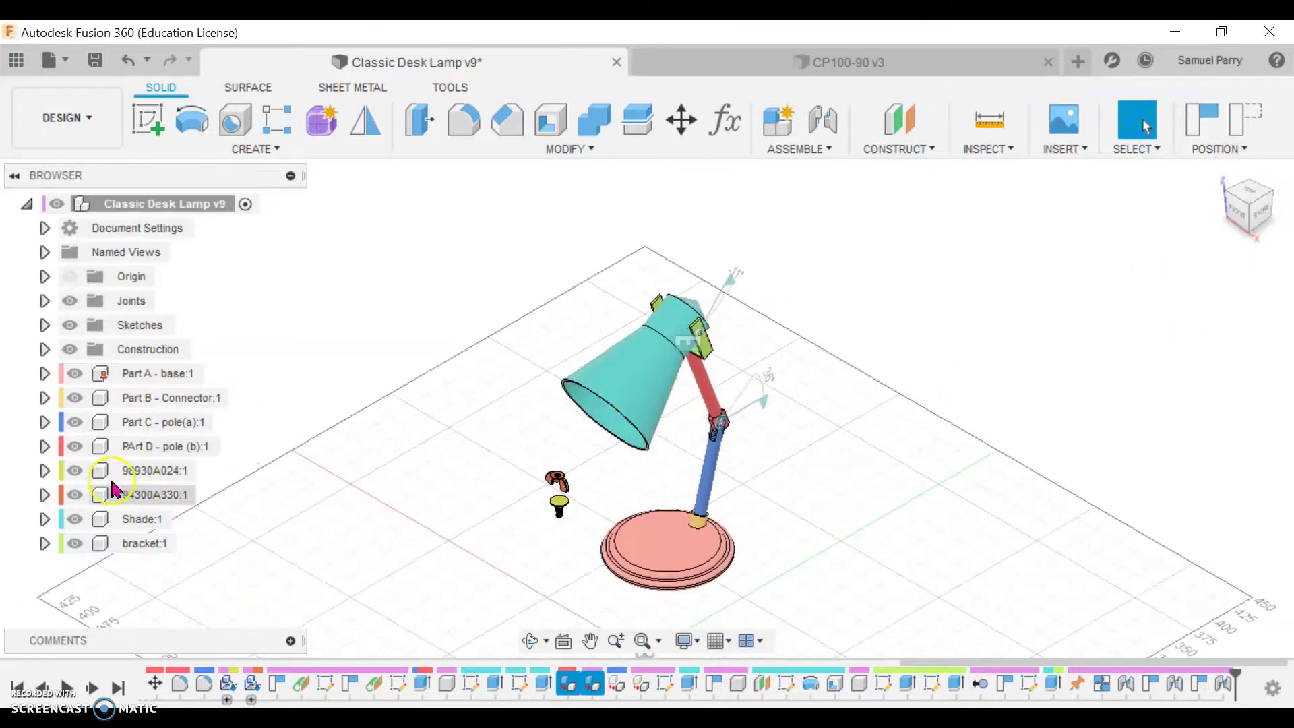
{"action": "left_click", "coordinate": [75, 470]}
{"action": "left_click", "coordinate": [75, 495]}
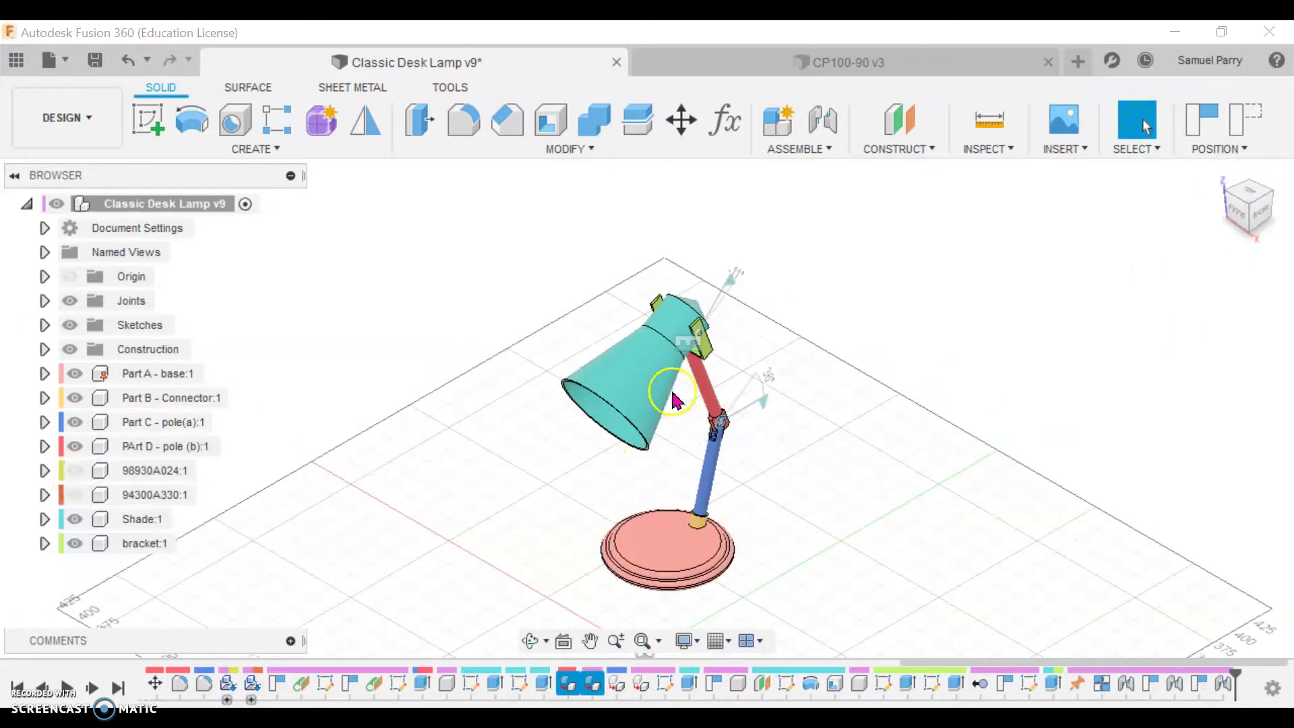
Test the lamp's joints by moving the shade and upper pole down and back up, and play back the design timeline
{"action": "left_click_drag", "start_coordinate": [630, 395], "coordinate": [615, 127]}
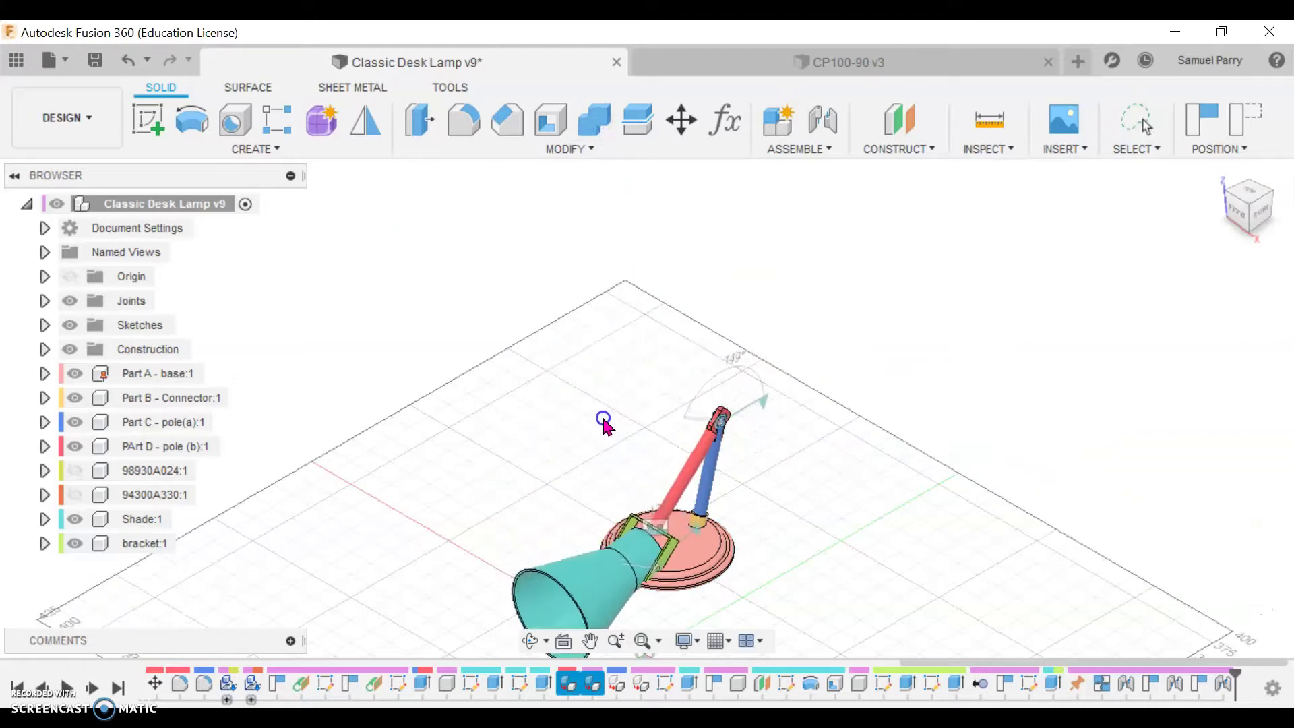
{"action": "left_click_drag", "start_coordinate": [599, 423], "coordinate": [601, 323]}
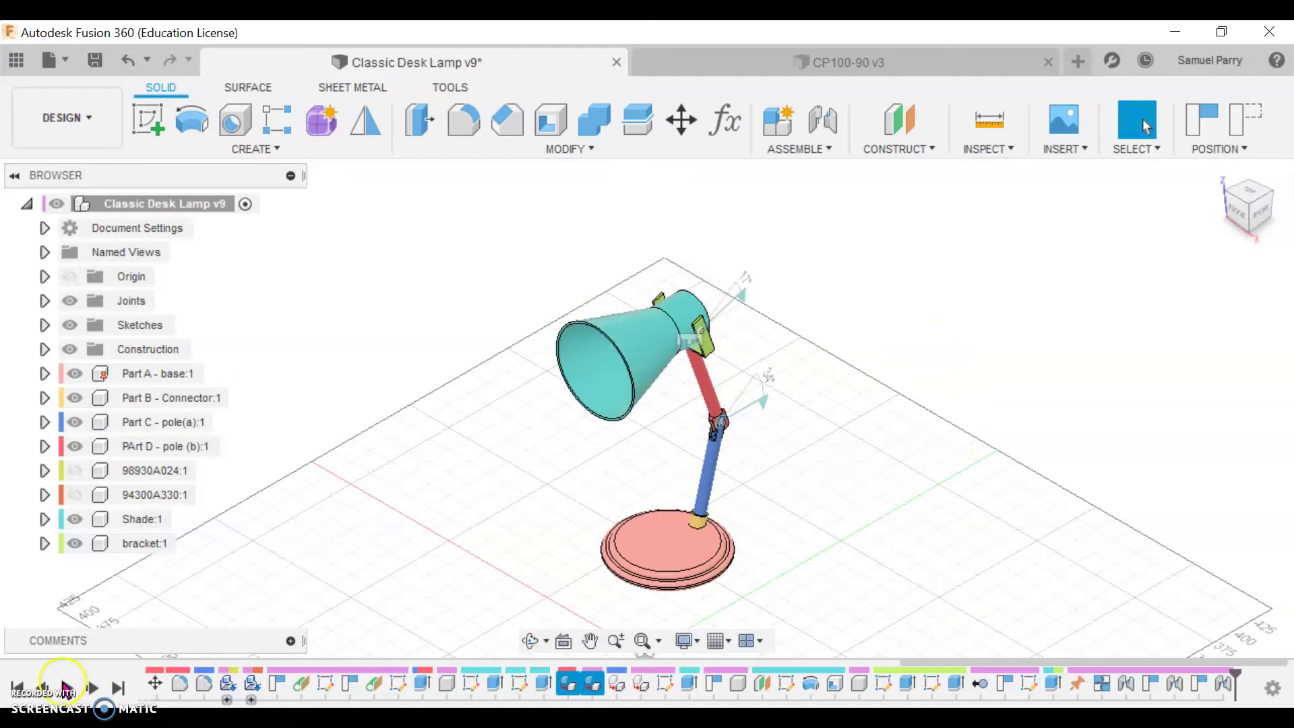
{"action": "left_click", "coordinate": [67, 688]}
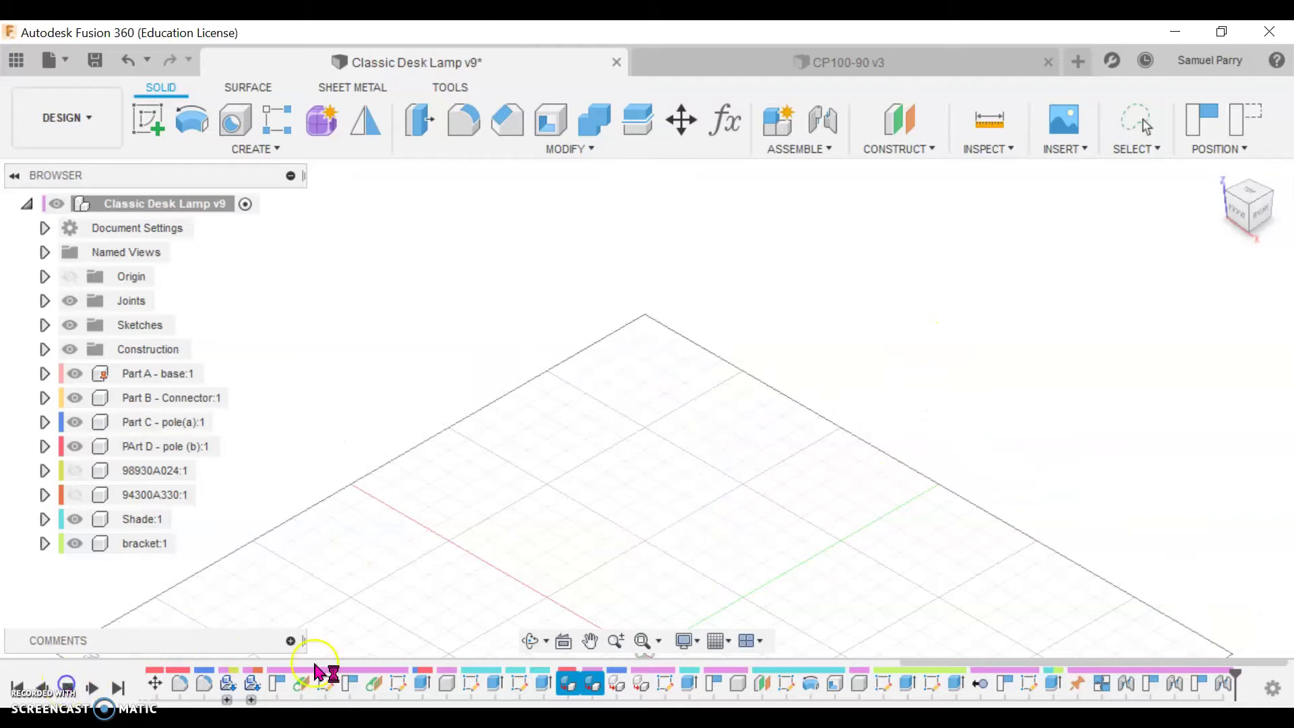